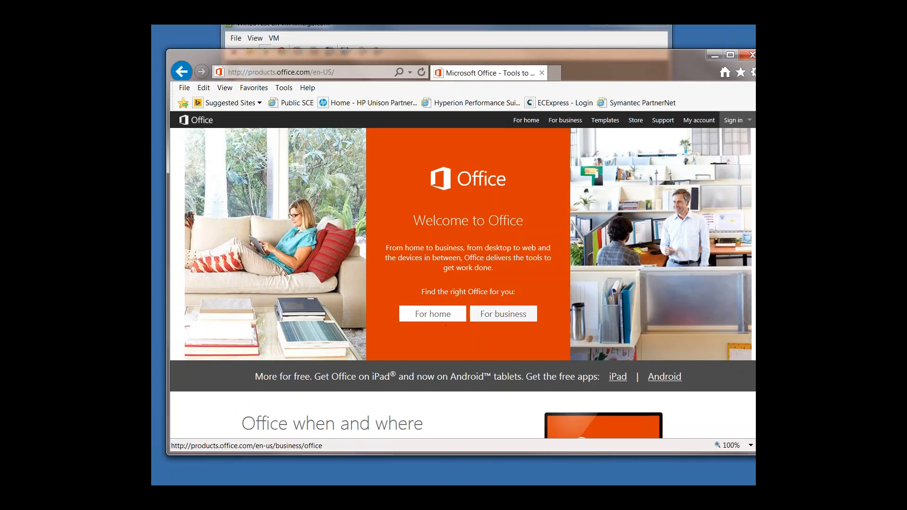
Step: Open the Office for business plans and pricing comparison and review the feature rows of the three Business plans
{"action": "left_click", "coordinate": [514, 320]}
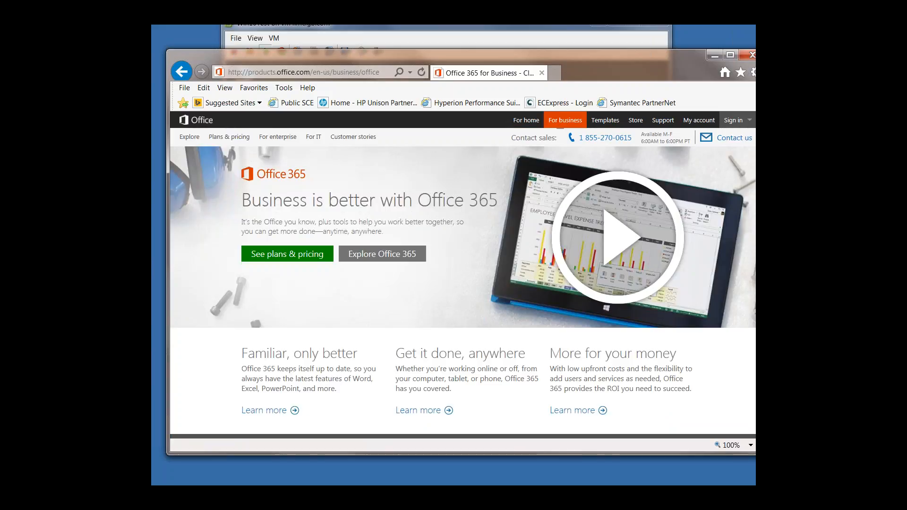
{"action": "left_click", "coordinate": [300, 259]}
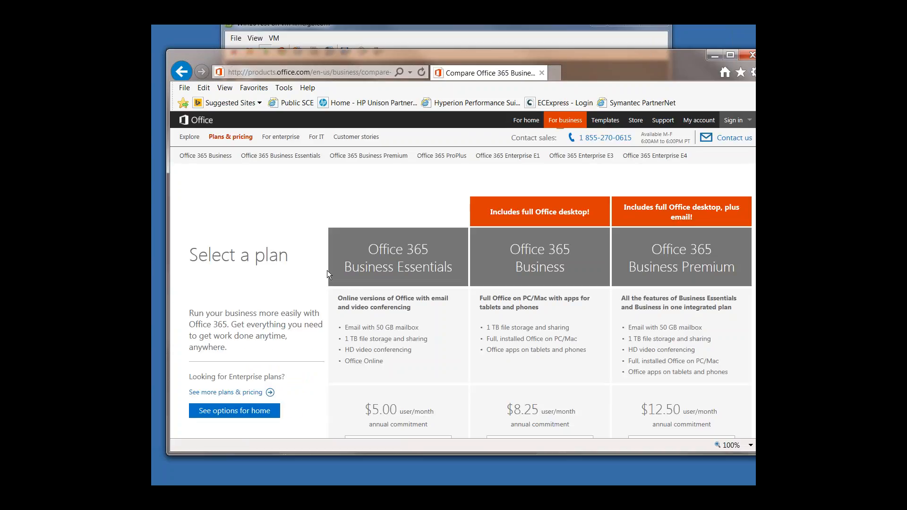
{"action": "scroll", "coordinate": [326, 321], "scroll_direction": "down", "scroll_amount": 2}
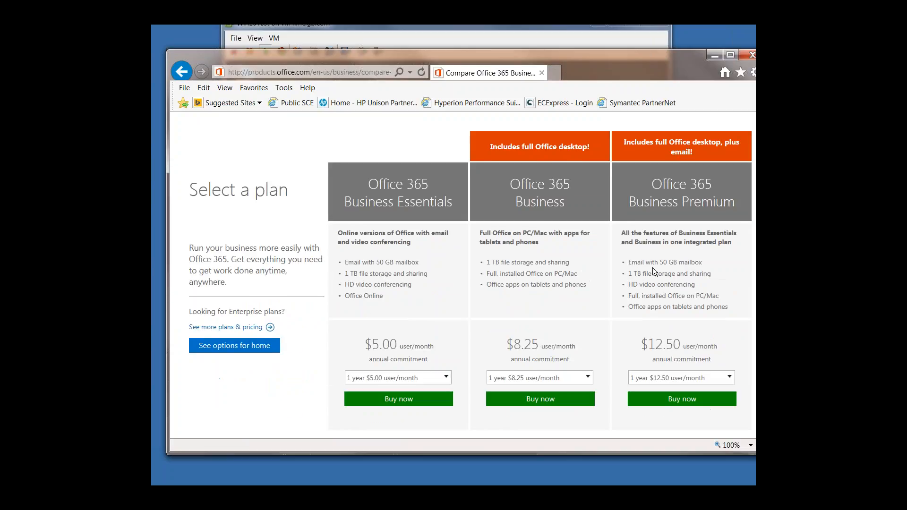
{"action": "scroll", "coordinate": [478, 311], "scroll_direction": "down", "scroll_amount": 6}
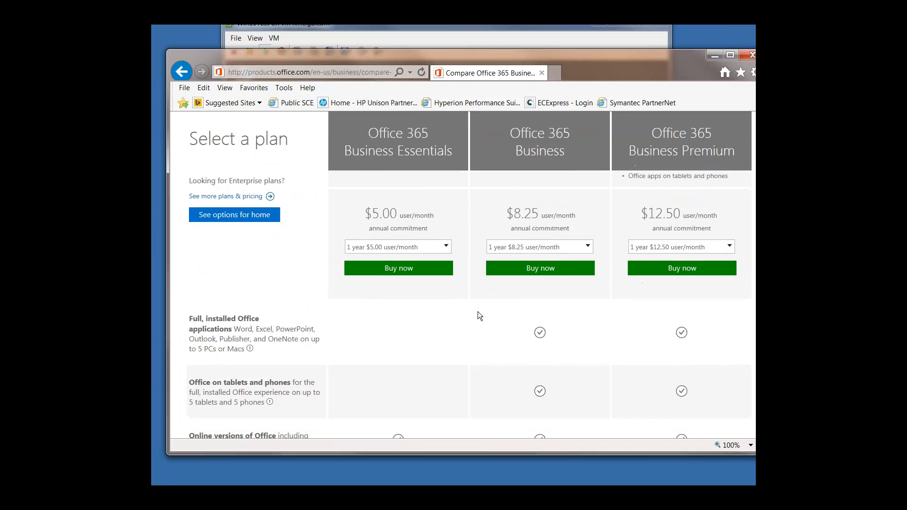
{"action": "scroll", "coordinate": [432, 280], "scroll_direction": "down", "scroll_amount": 3}
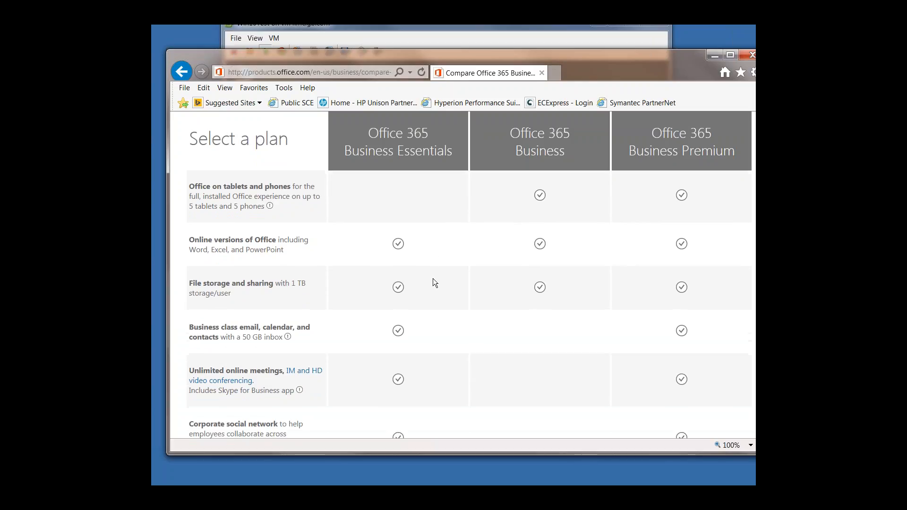
{"action": "scroll", "coordinate": [449, 276], "scroll_direction": "down", "scroll_amount": 1}
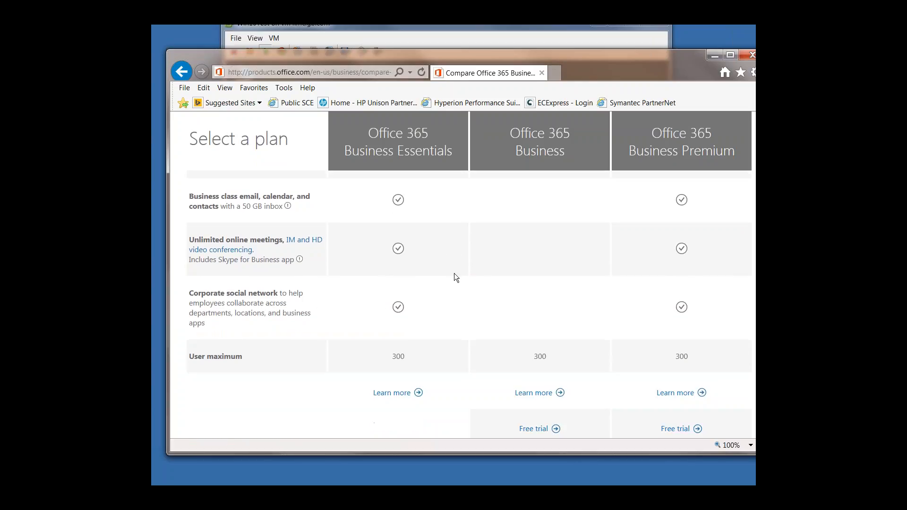
Step: Decline the specialist chat offer and compare the features and prices of Business Essentials, Business and Business Premium
{"action": "scroll", "coordinate": [462, 288], "scroll_direction": "up", "scroll_amount": 2}
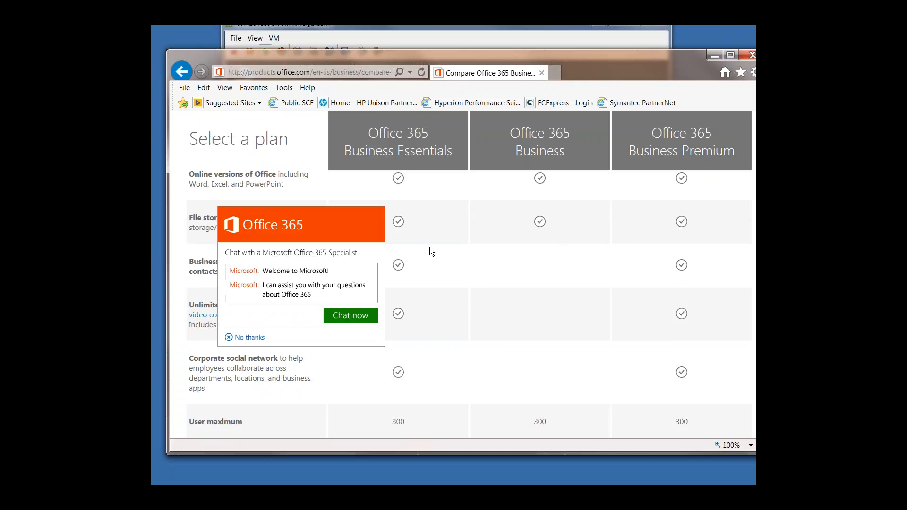
{"action": "left_click", "coordinate": [246, 337]}
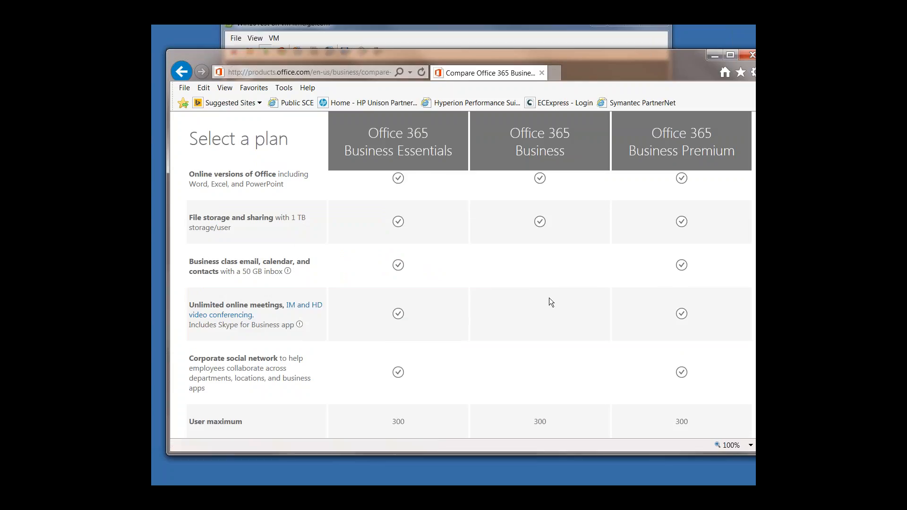
{"action": "scroll", "coordinate": [548, 278], "scroll_direction": "up", "scroll_amount": 2}
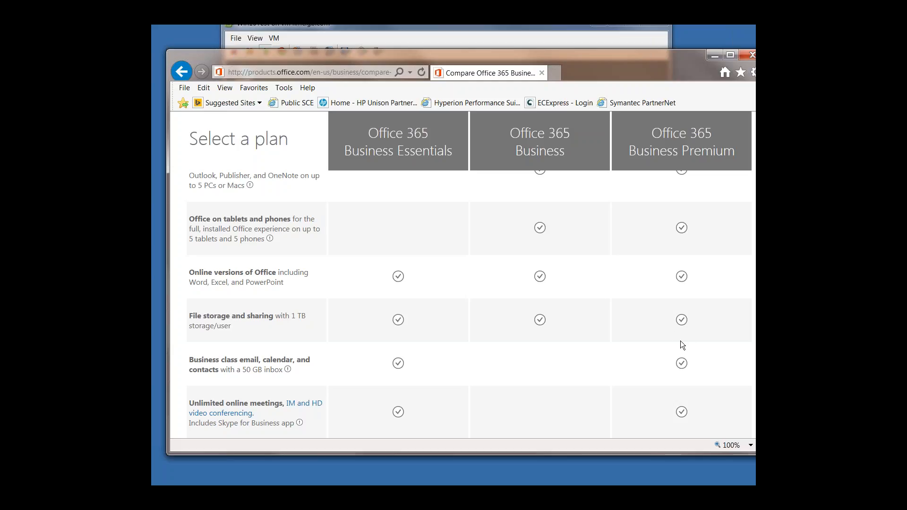
{"action": "scroll", "coordinate": [490, 358], "scroll_direction": "up", "scroll_amount": 10}
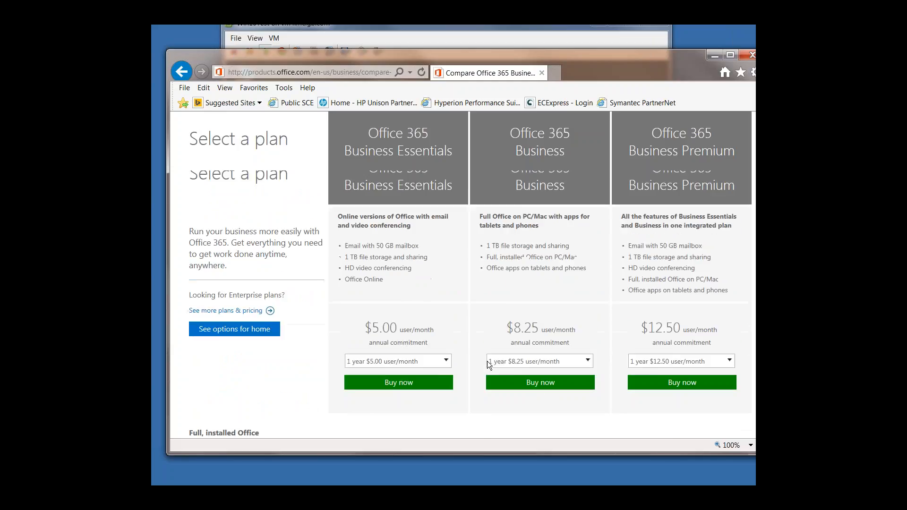
{"action": "scroll", "coordinate": [715, 370], "scroll_direction": "down", "scroll_amount": 1}
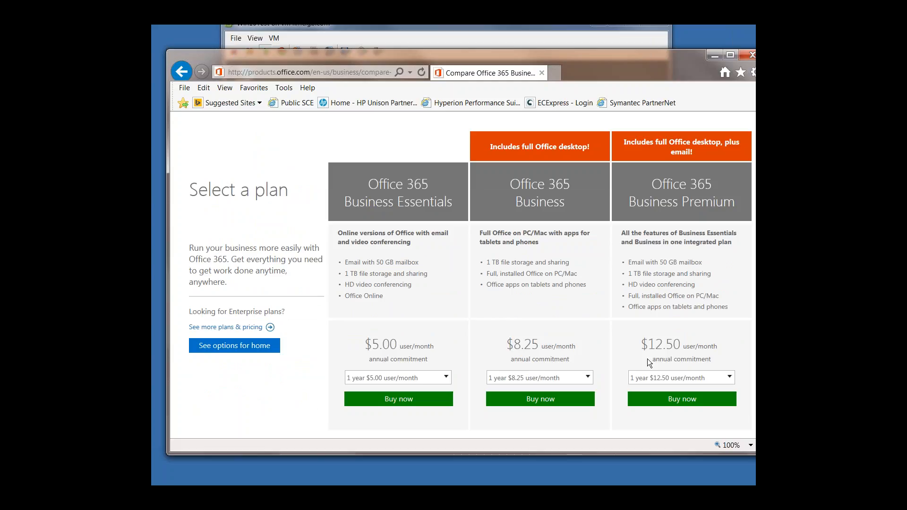
{"action": "scroll", "coordinate": [647, 359], "scroll_direction": "down", "scroll_amount": 1}
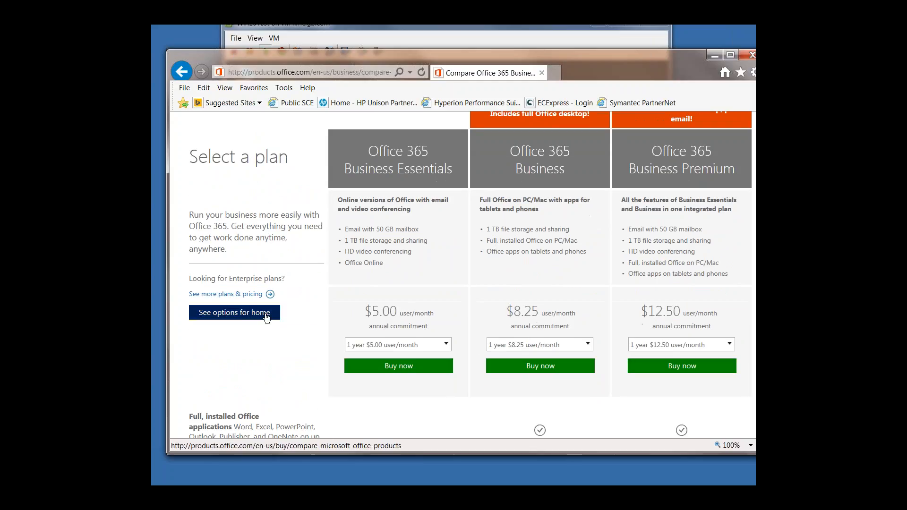
Step: Open the expanded plans and pricing comparison that includes Enterprise plans and examine its features and per-user prices
{"action": "left_click", "coordinate": [248, 294]}
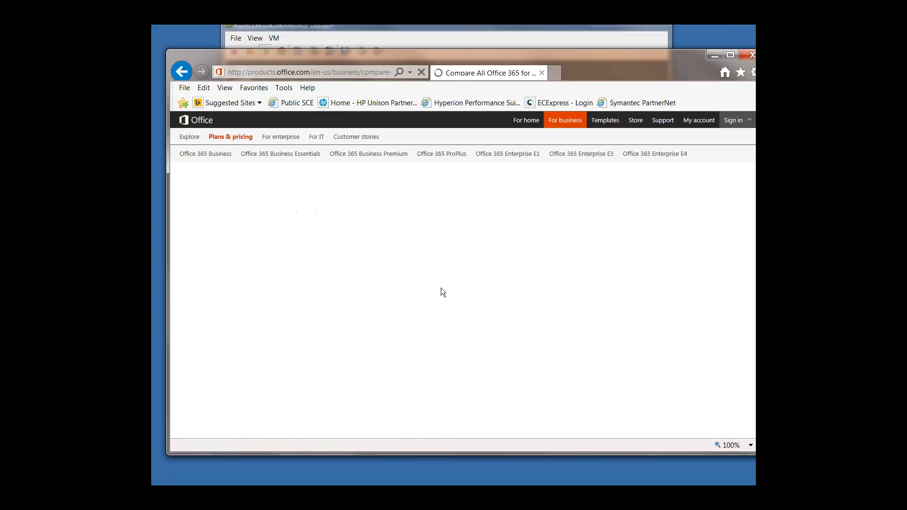
{"action": "scroll", "coordinate": [415, 340], "scroll_direction": "down", "scroll_amount": 2}
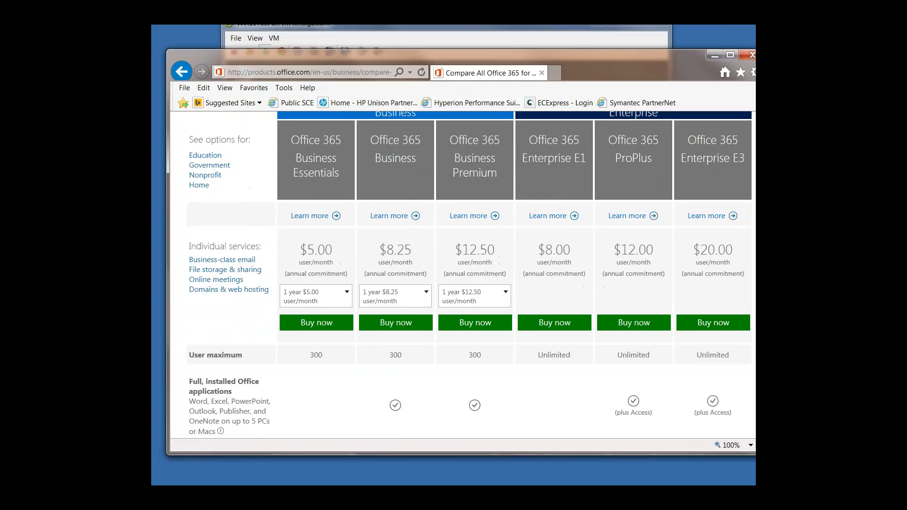
{"action": "scroll", "coordinate": [434, 311], "scroll_direction": "down", "scroll_amount": 3}
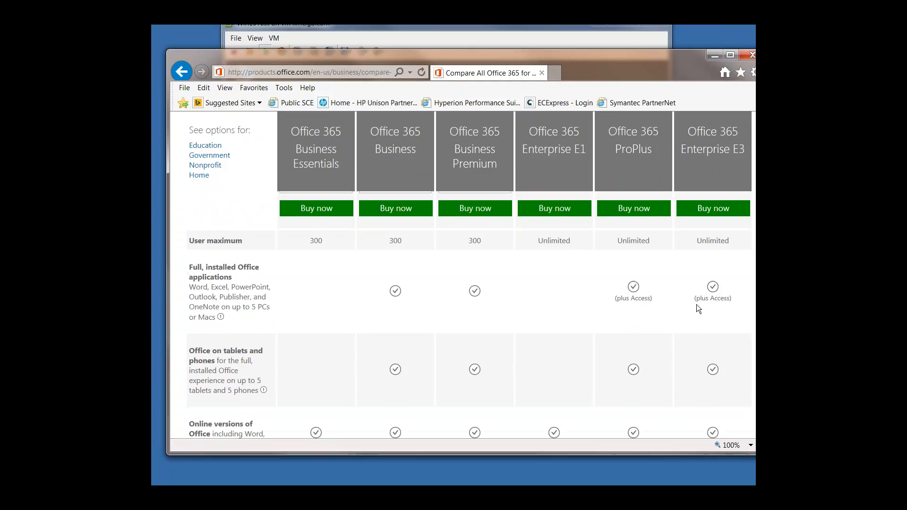
{"action": "scroll", "coordinate": [622, 310], "scroll_direction": "down", "scroll_amount": 5}
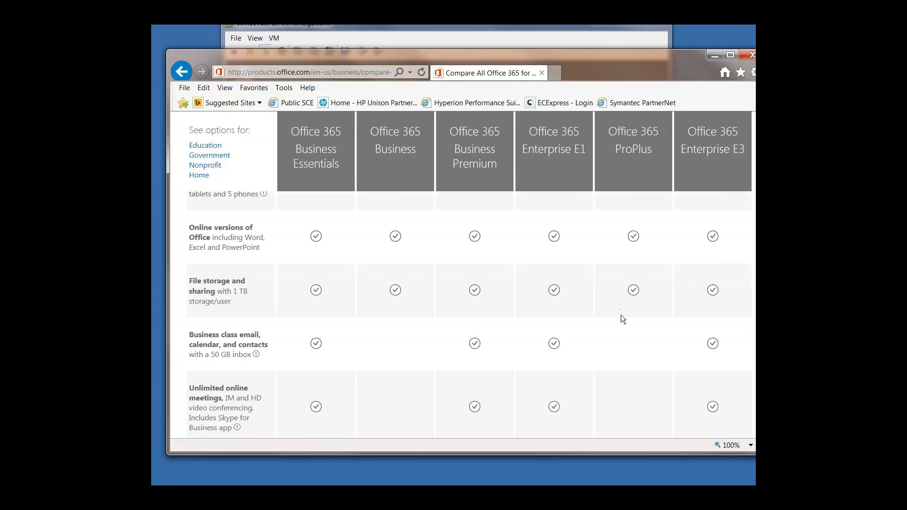
{"action": "scroll", "coordinate": [621, 315], "scroll_direction": "down", "scroll_amount": 5}
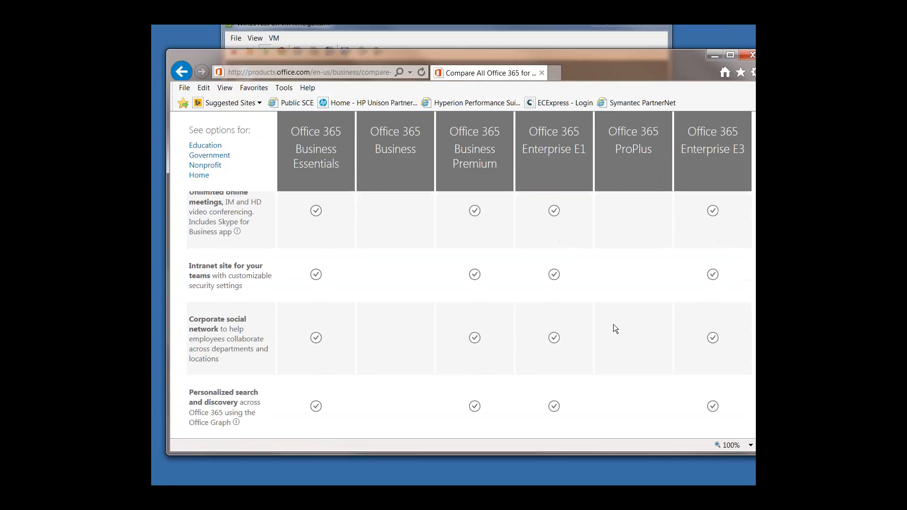
{"action": "scroll", "coordinate": [614, 324], "scroll_direction": "up", "scroll_amount": 10}
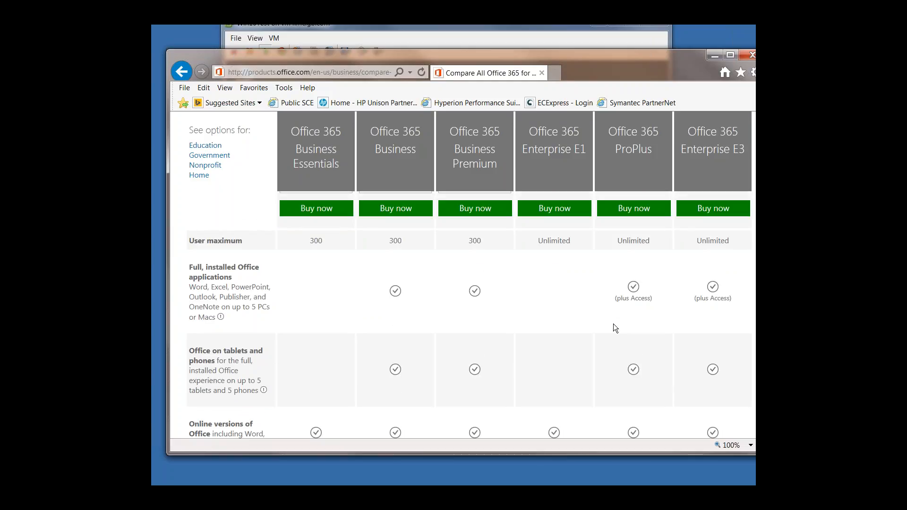
{"action": "scroll", "coordinate": [613, 324], "scroll_direction": "up", "scroll_amount": 2}
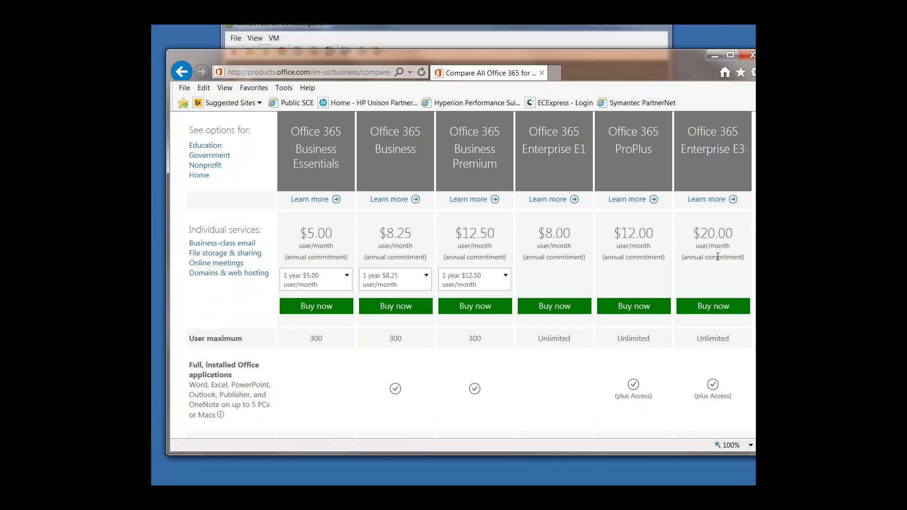
{"action": "scroll", "coordinate": [602, 269], "scroll_direction": "up", "scroll_amount": 1}
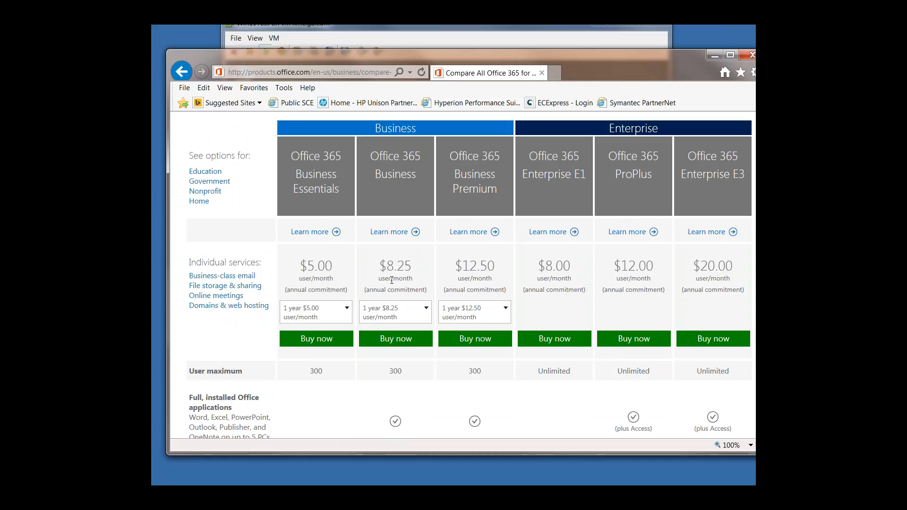
Step: Set the billing term to 1 month for Business Essentials ($6.00), Business ($10.00) and Business Premium ($15.00)
{"action": "left_click", "coordinate": [348, 312]}
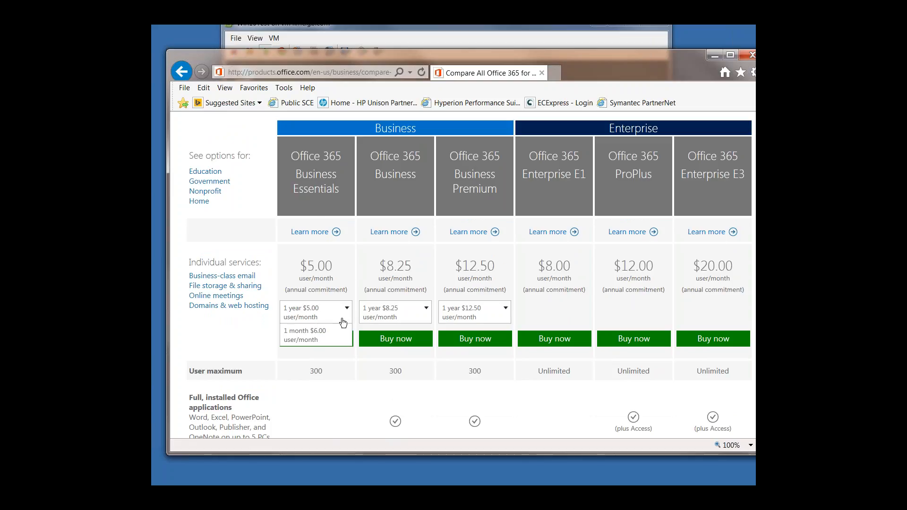
{"action": "left_click", "coordinate": [323, 336]}
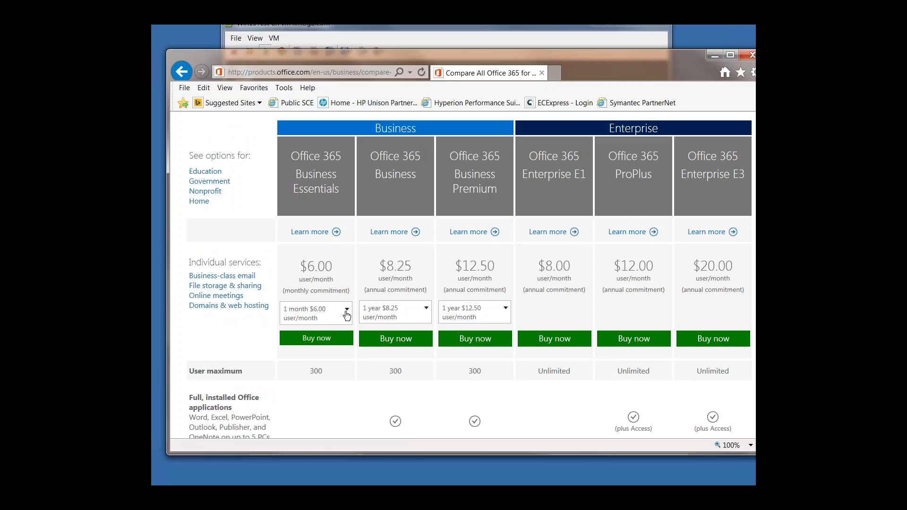
{"action": "left_click", "coordinate": [404, 312]}
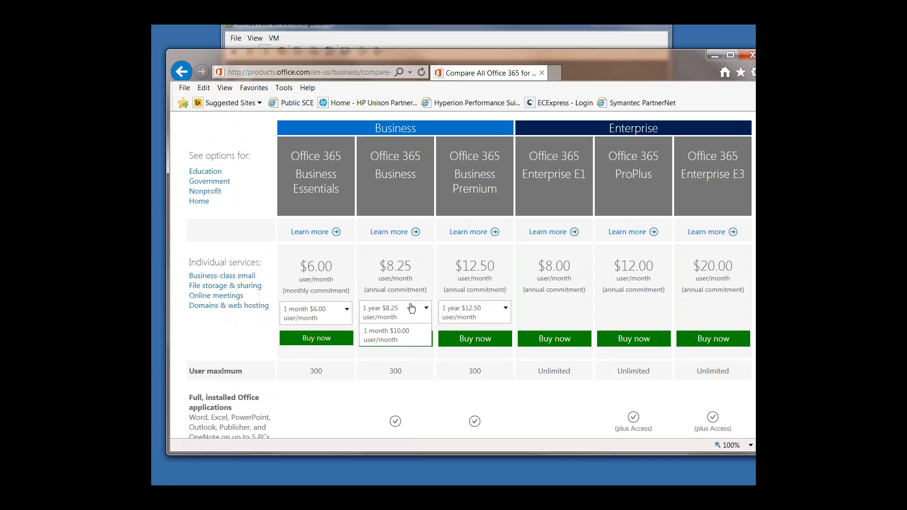
{"action": "left_click", "coordinate": [399, 334]}
{"action": "left_click", "coordinate": [478, 315]}
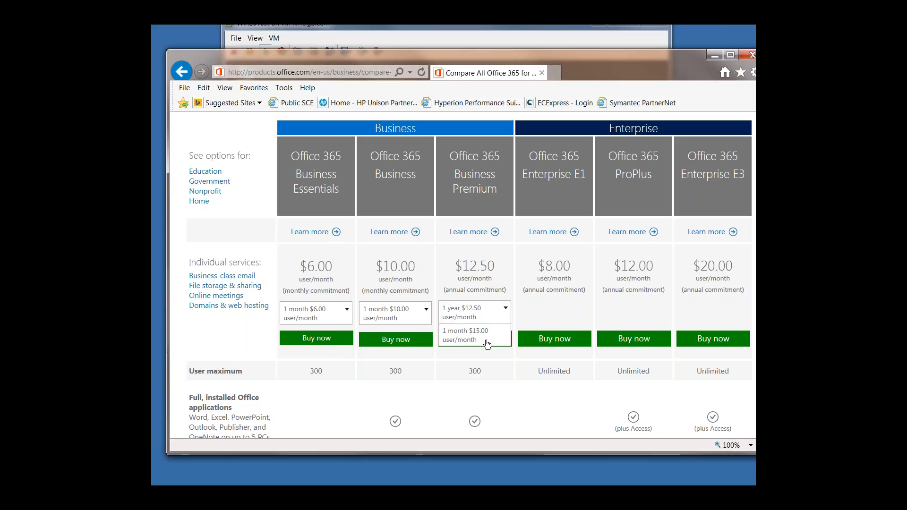
{"action": "left_click", "coordinate": [484, 336]}
Step: Set the billing term of Business Essentials to 1 year $5.00 and Business Premium to 1 year $12.50
{"action": "left_click", "coordinate": [502, 315]}
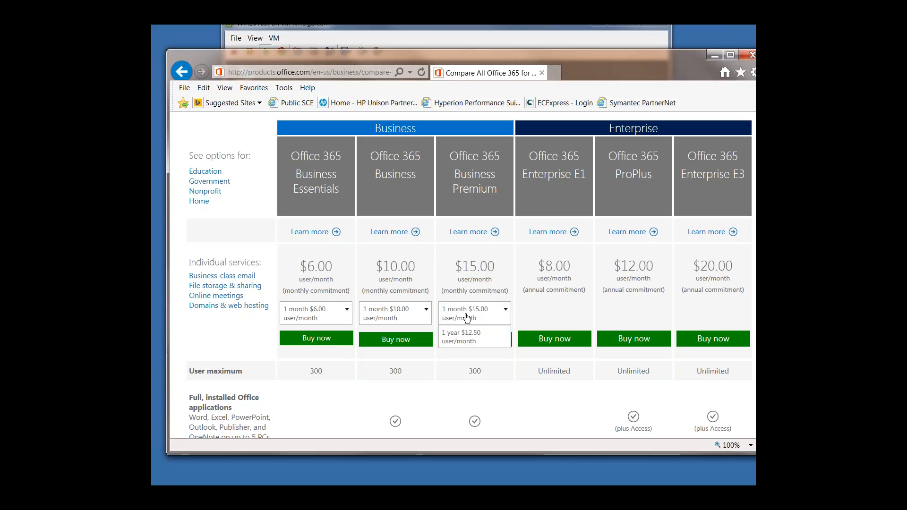
{"action": "left_click", "coordinate": [331, 313]}
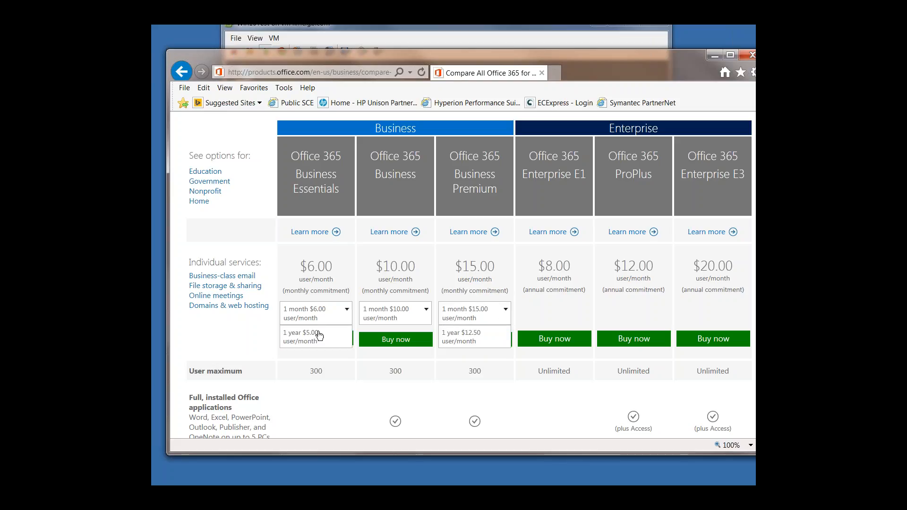
{"action": "left_click", "coordinate": [315, 336]}
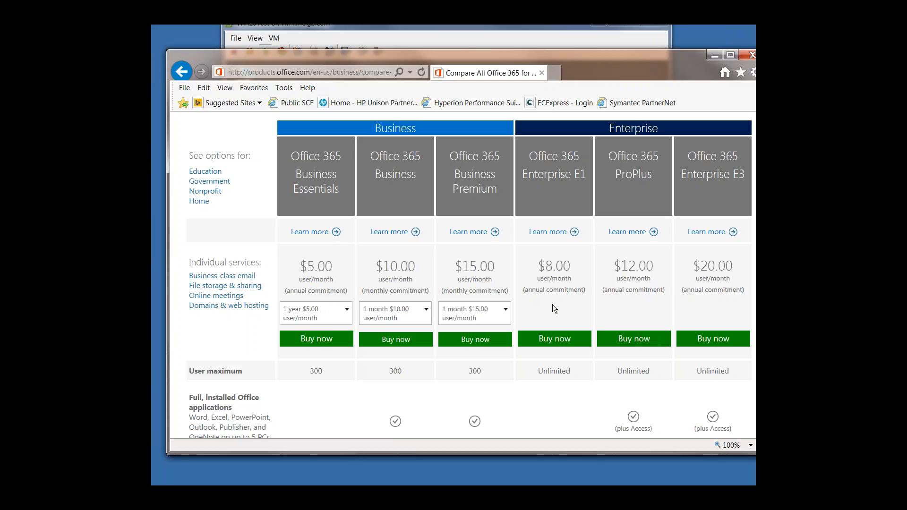
{"action": "left_click", "coordinate": [346, 314]}
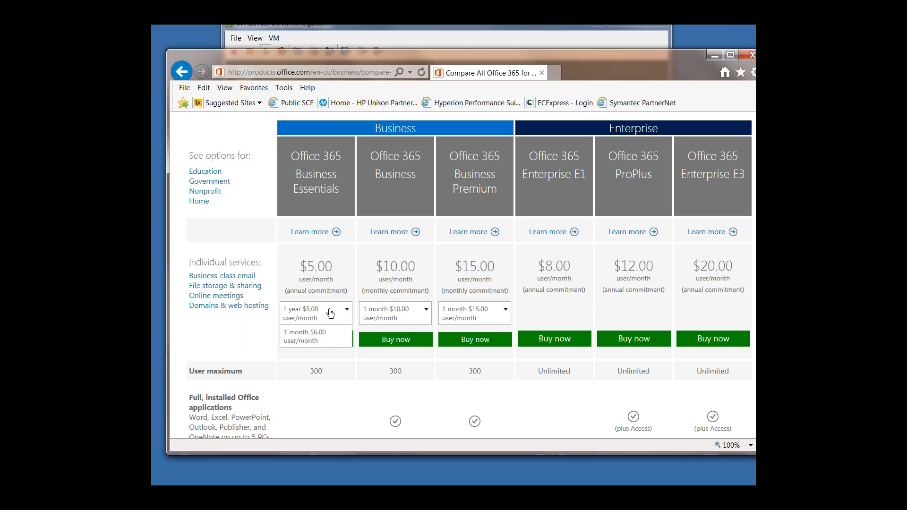
{"action": "left_click", "coordinate": [330, 313]}
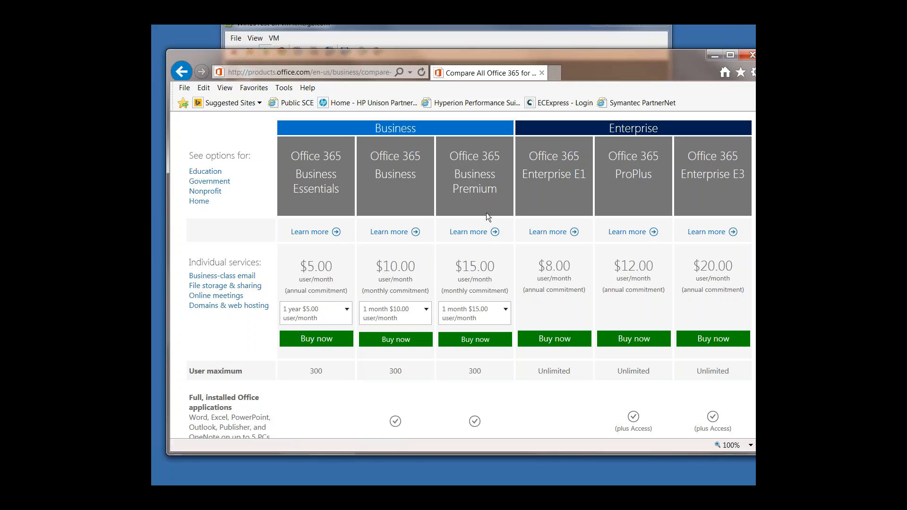
{"action": "left_click", "coordinate": [477, 314]}
{"action": "left_click", "coordinate": [475, 345]}
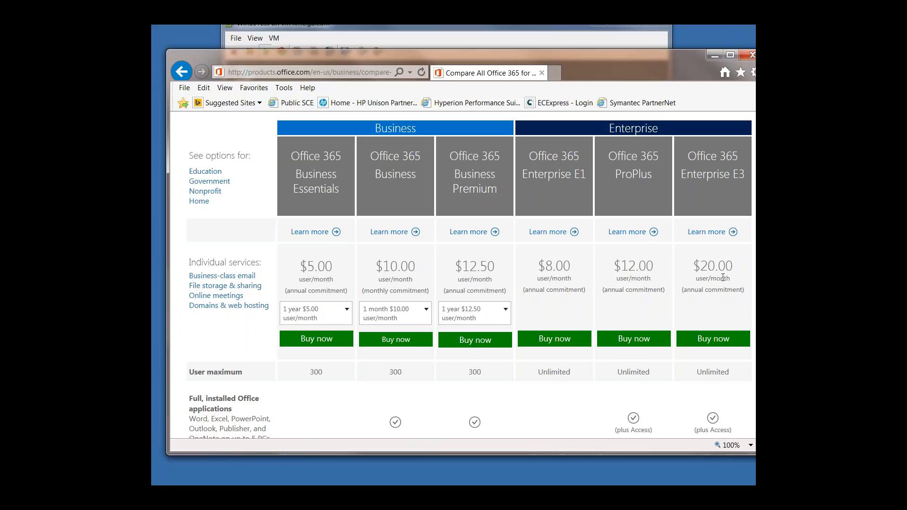
Step: Review the pricing, user maximum and installed Office rows across all plans, and move the browser window fully into view
{"action": "scroll", "coordinate": [725, 290], "scroll_direction": "down", "scroll_amount": 1}
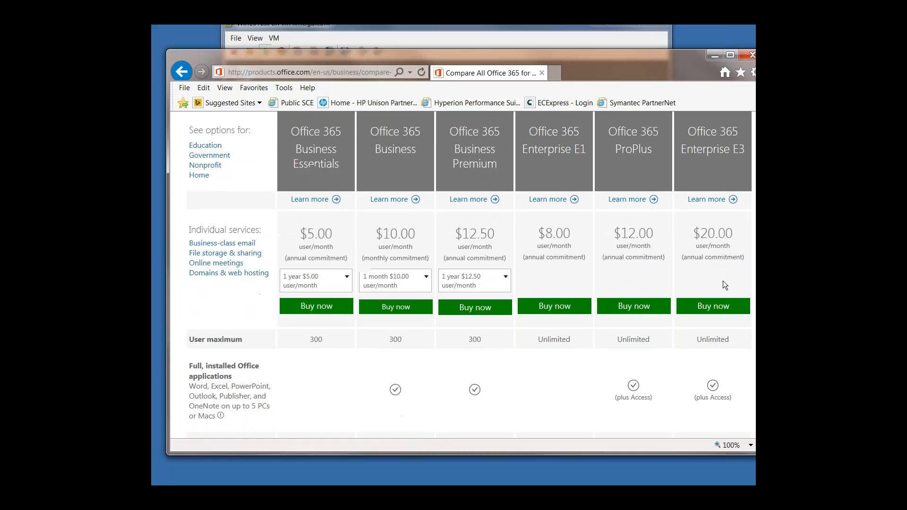
{"action": "scroll", "coordinate": [472, 240], "scroll_direction": "down", "scroll_amount": 2}
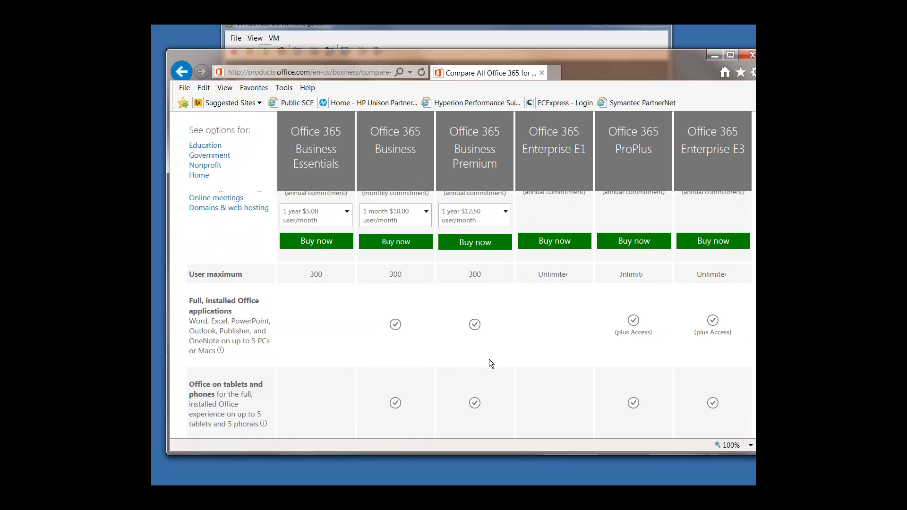
{"action": "scroll", "coordinate": [486, 356], "scroll_direction": "up", "scroll_amount": 2}
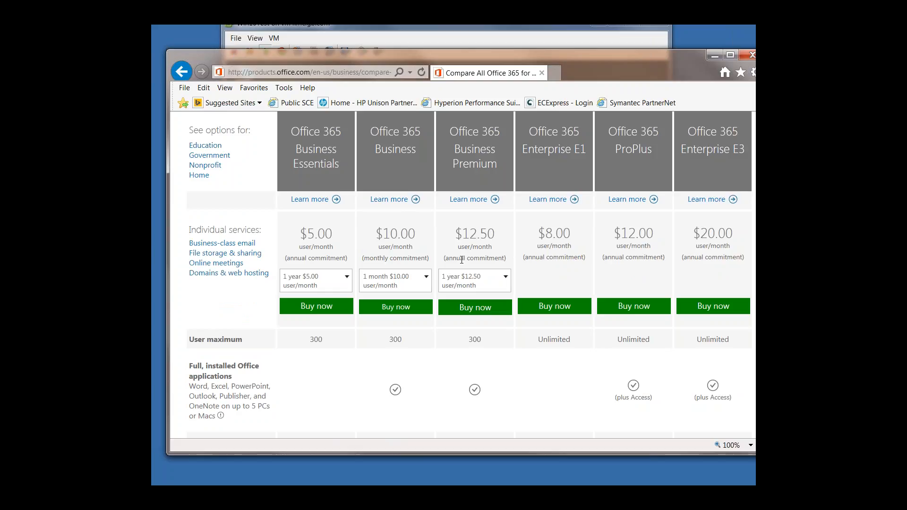
{"action": "scroll", "coordinate": [461, 259], "scroll_direction": "down", "scroll_amount": 1}
{"action": "scroll", "coordinate": [461, 259], "scroll_direction": "up", "scroll_amount": 1}
{"action": "scroll", "coordinate": [605, 208], "scroll_direction": "down", "scroll_amount": 1}
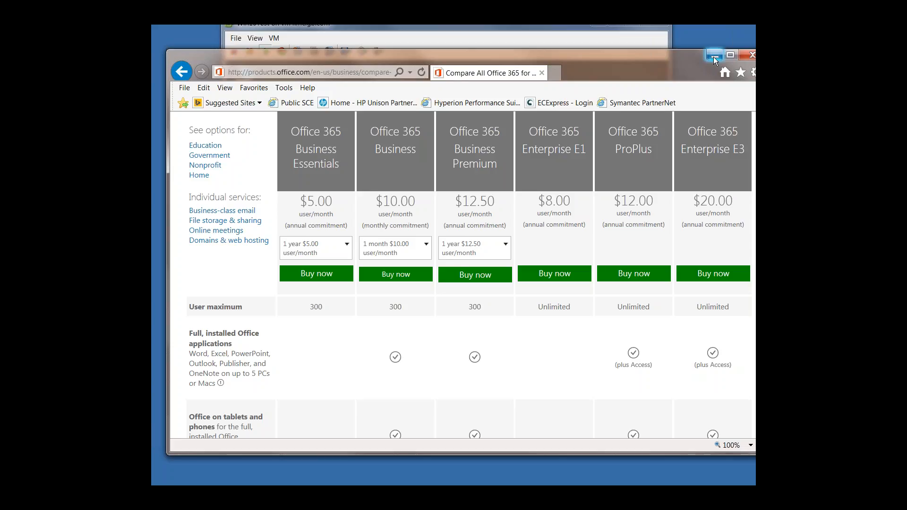
{"action": "left_click_drag", "start_coordinate": [644, 58], "coordinate": [650, 63]}
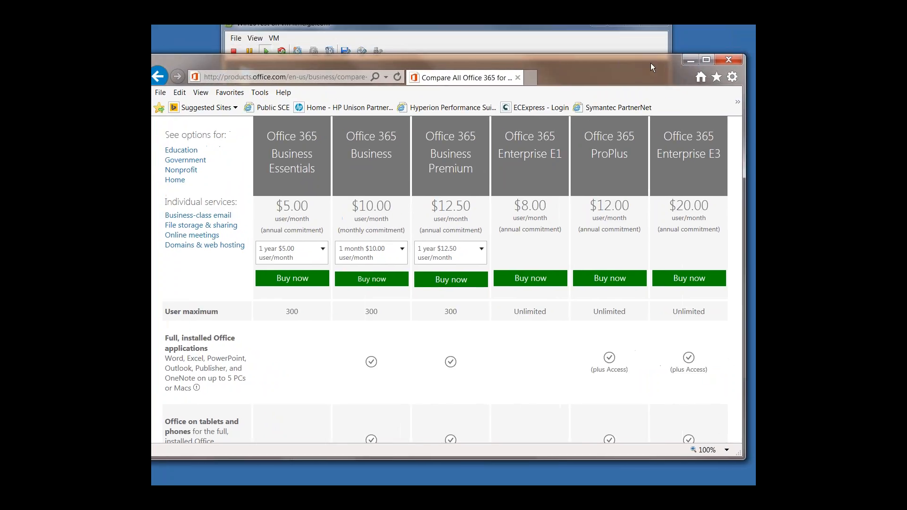
Step: Minimize the virtual machine console window and bring the web browser back to the front
{"action": "left_click", "coordinate": [690, 59]}
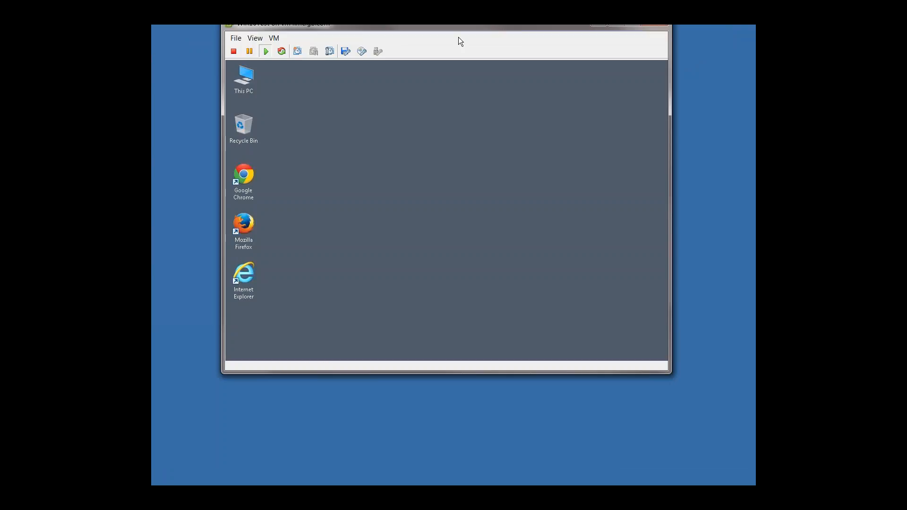
{"action": "left_click_drag", "start_coordinate": [465, 27], "coordinate": [451, 73]}
{"action": "left_click", "coordinate": [601, 67]}
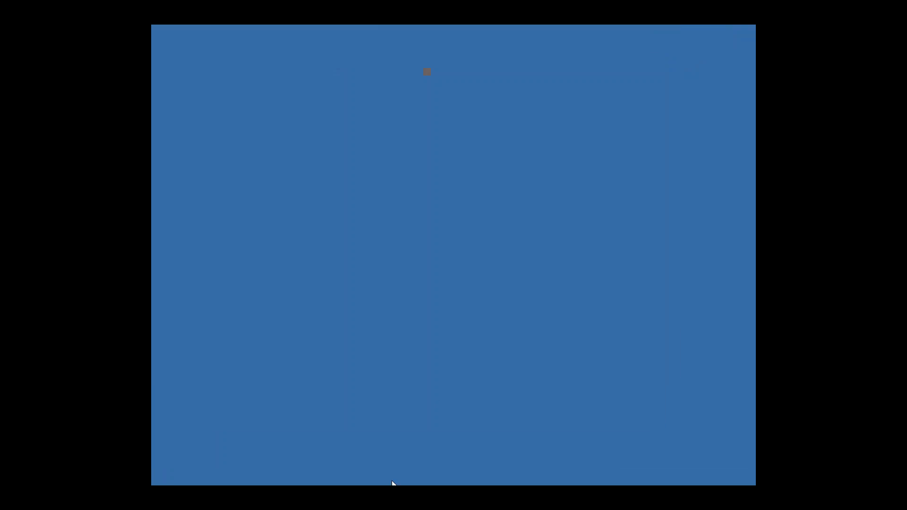
{"action": "left_click", "coordinate": [392, 482]}
{"action": "left_click", "coordinate": [312, 77]}
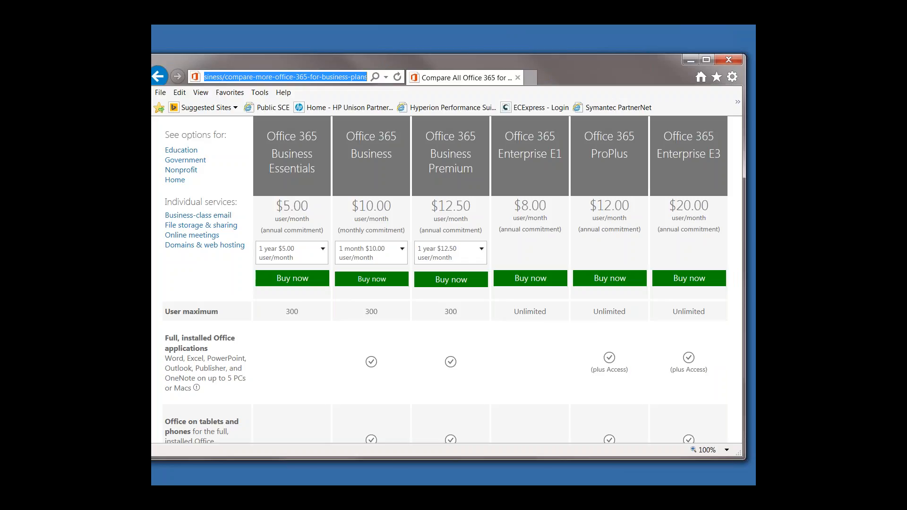
{"action": "type", "text": "htttps"}
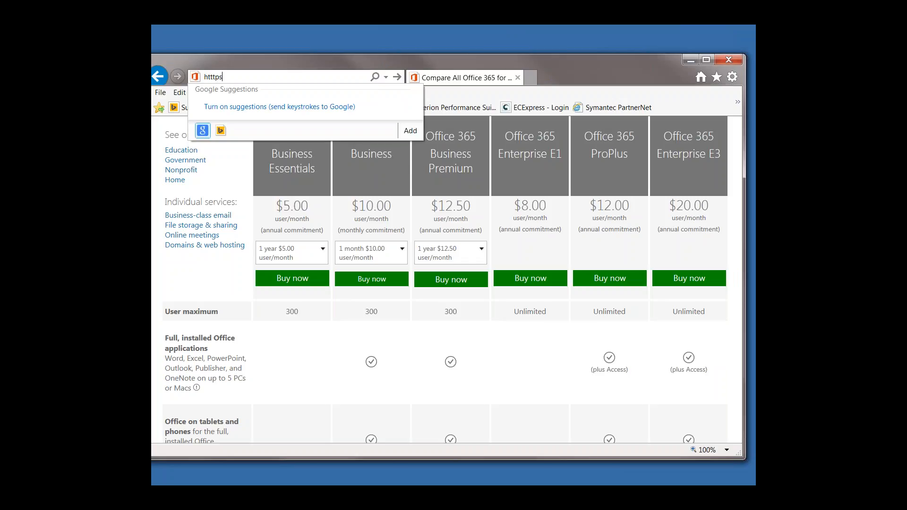
{"action": "key", "text": "BackSpace"}
{"action": "key", "text": "BackSpace"}
{"action": "key", "text": "BackSpace"}
{"action": "key", "text": "BackSpace"}
{"action": "key", "text": "BackSpace"}
{"action": "key", "text": "BackSpace"}
{"action": "type", "text": "https://"}
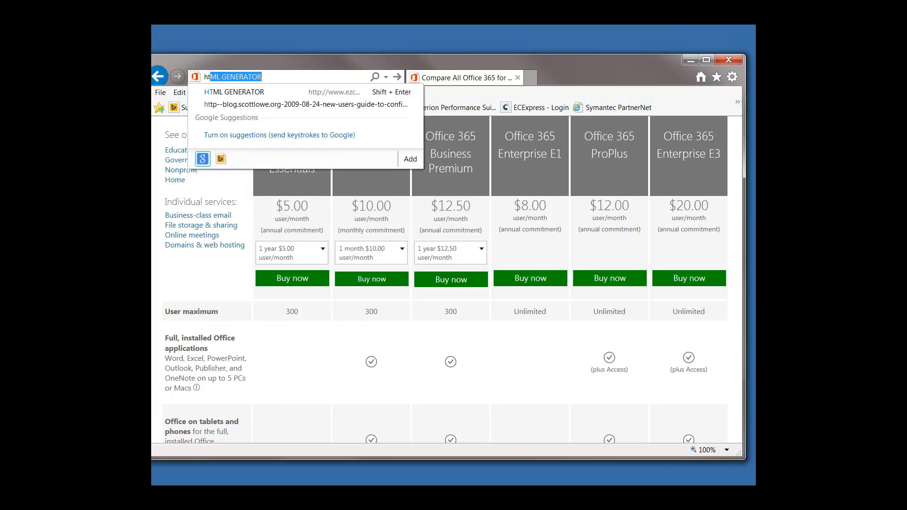
{"action": "type", "text": "portal.office.com/"}
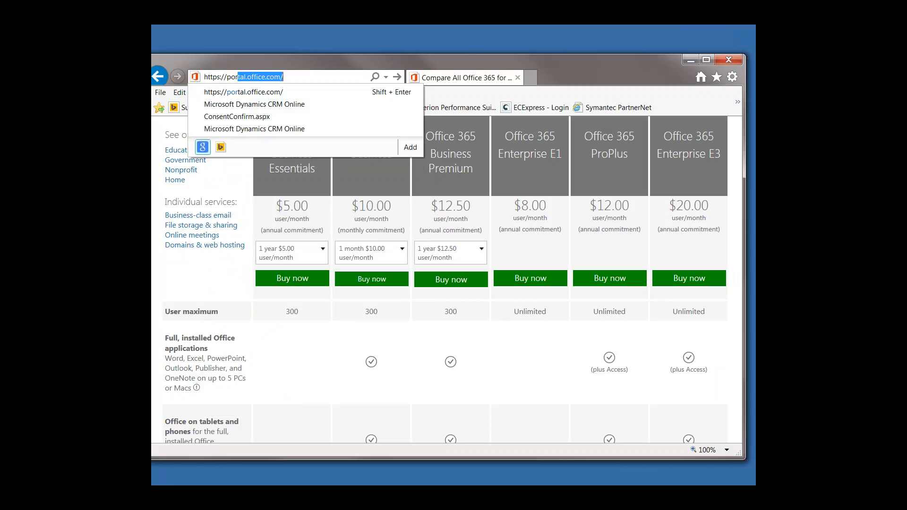
{"action": "key", "text": "Return"}
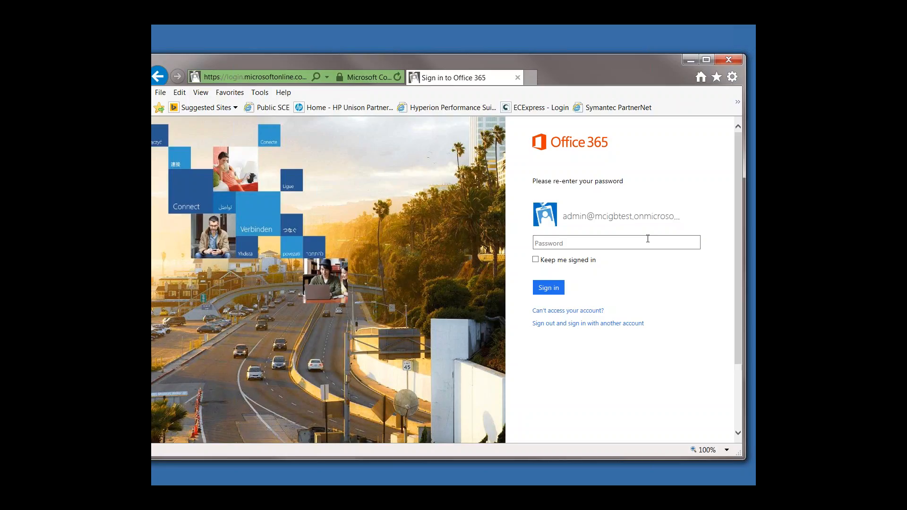
Step: Sign in to Office 365 by entering the admin account's password
{"action": "type", "text": "•••"}
{"action": "key", "text": "BackSpace"}
{"action": "key", "text": "BackSpace"}
{"action": "key", "text": "BackSpace"}
{"action": "type", "text": "••••••••"}
{"action": "key", "text": "Return"}
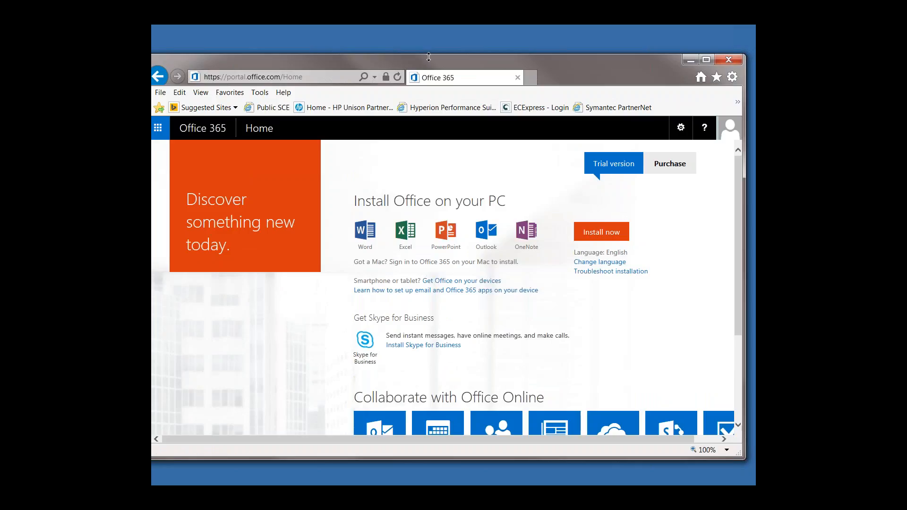
Step: Bring the browser window fully into view and examine the home page's Office install, Skype for Business and Office Online sections
{"action": "left_click_drag", "start_coordinate": [430, 57], "coordinate": [441, 53]}
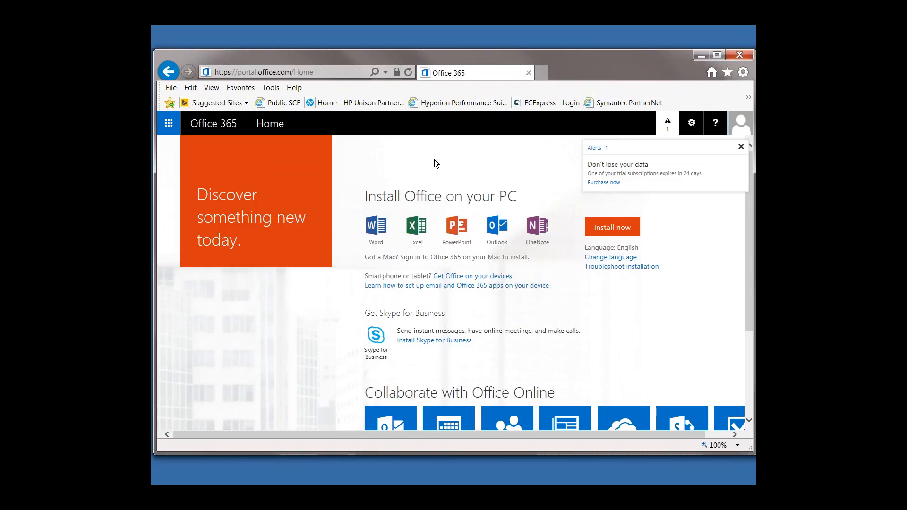
{"action": "scroll", "coordinate": [405, 286], "scroll_direction": "down", "scroll_amount": 1}
{"action": "scroll", "coordinate": [411, 296], "scroll_direction": "up", "scroll_amount": 1}
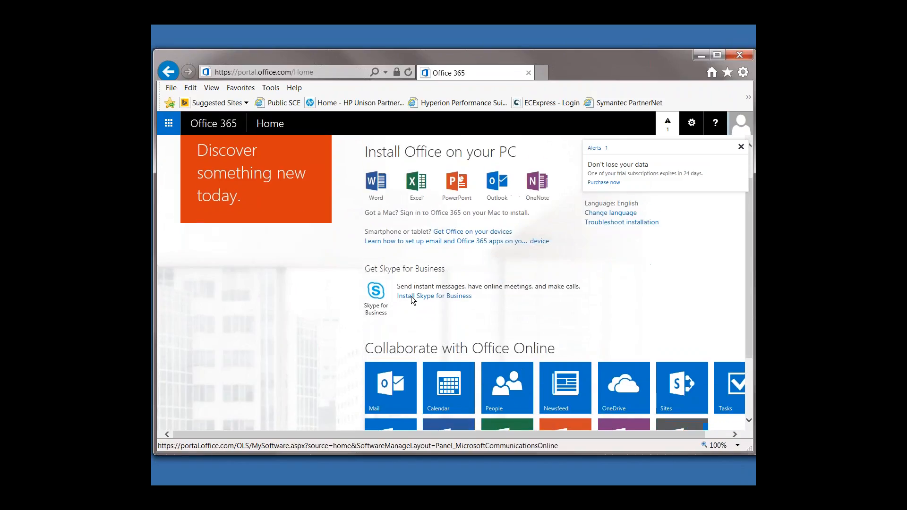
{"action": "scroll", "coordinate": [361, 273], "scroll_direction": "down", "scroll_amount": 1}
{"action": "scroll", "coordinate": [361, 272], "scroll_direction": "up", "scroll_amount": 1}
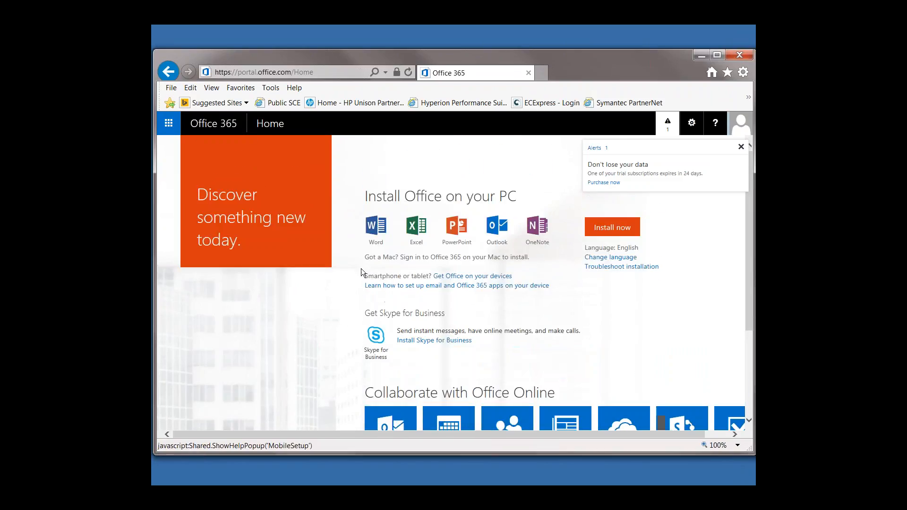
{"action": "scroll", "coordinate": [360, 254], "scroll_direction": "down", "scroll_amount": 2}
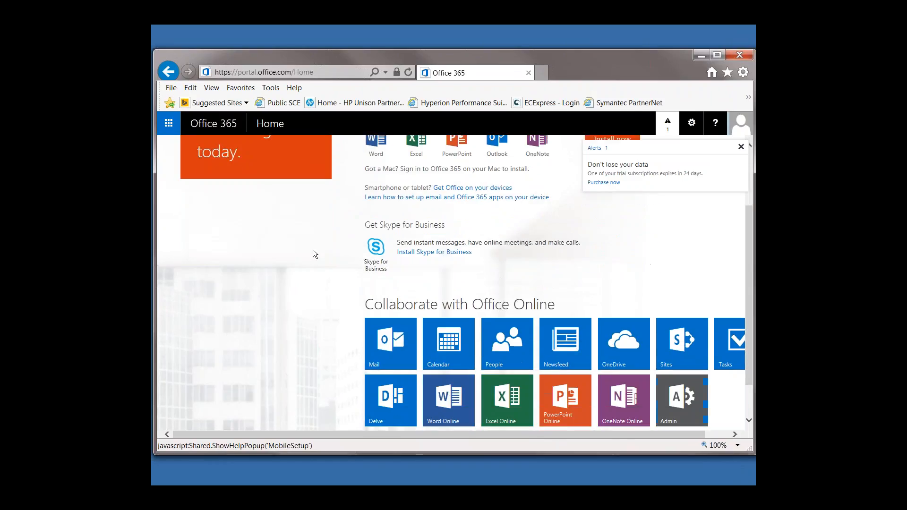
{"action": "scroll", "coordinate": [308, 274], "scroll_direction": "up", "scroll_amount": 2}
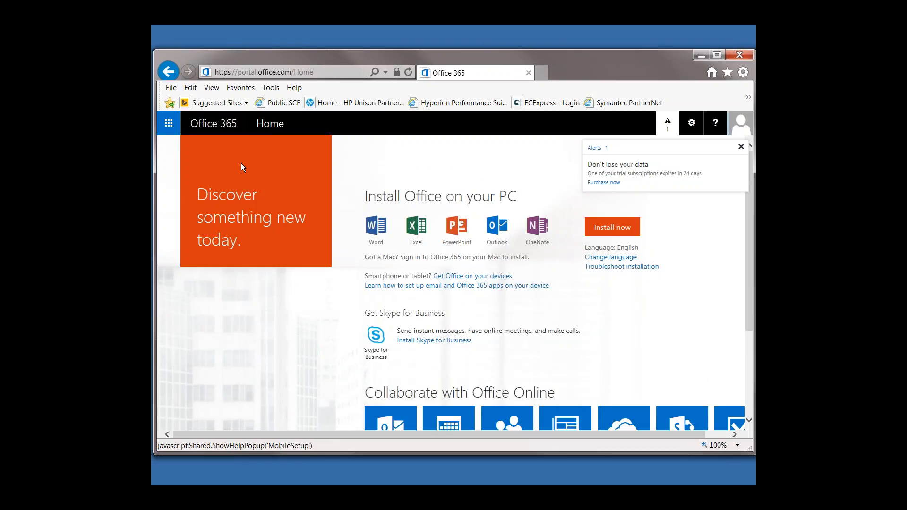
Step: Open the Office 365 admin center and look over its app launcher and settings options
{"action": "left_click", "coordinate": [169, 124]}
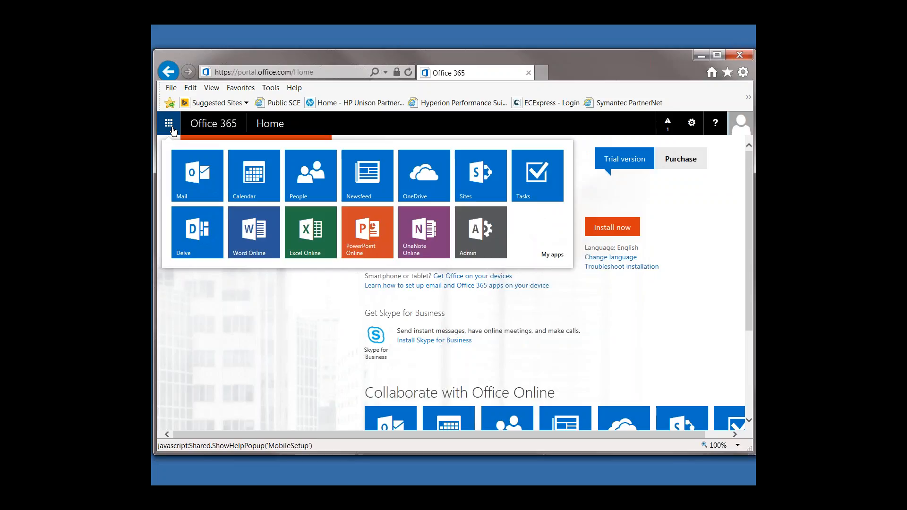
{"action": "left_click", "coordinate": [466, 240]}
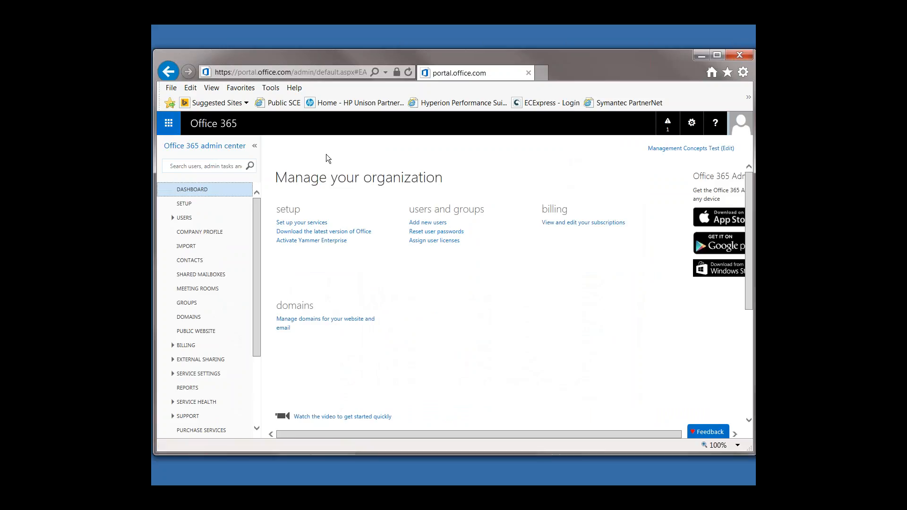
{"action": "left_click", "coordinate": [171, 125]}
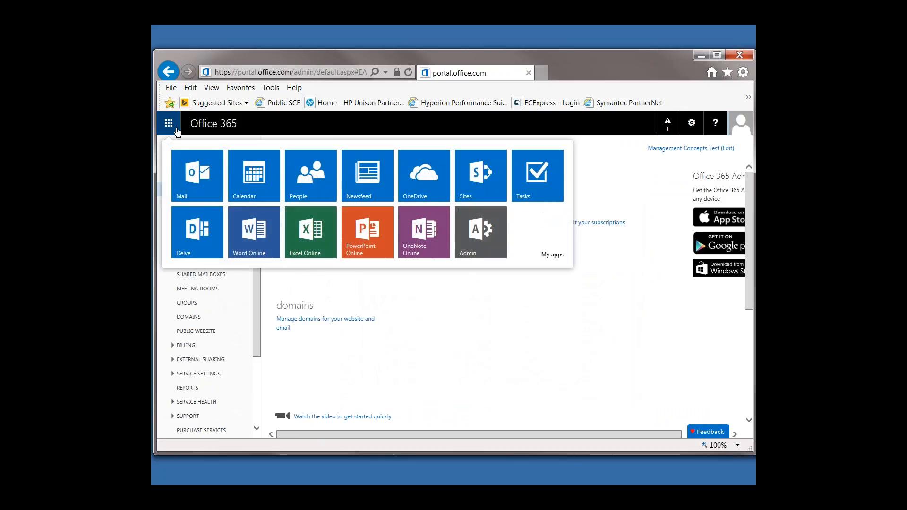
{"action": "left_click", "coordinate": [531, 310]}
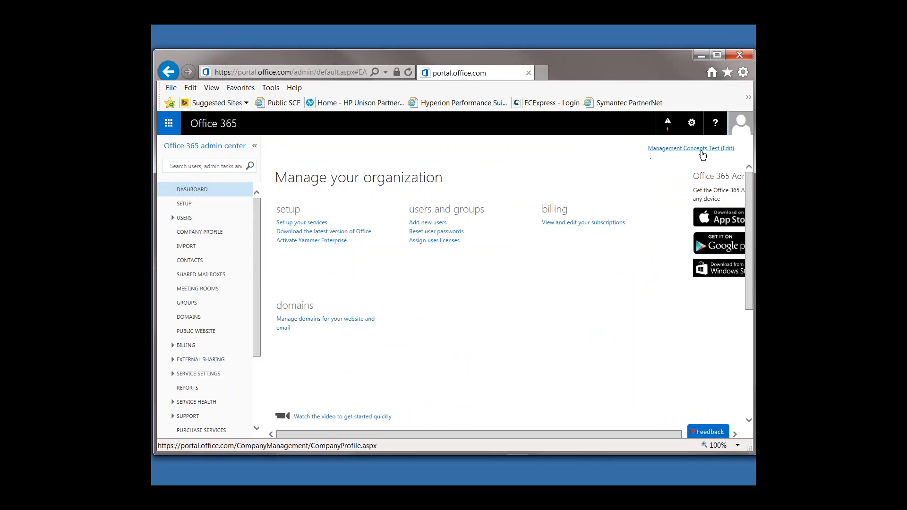
{"action": "left_click", "coordinate": [692, 127]}
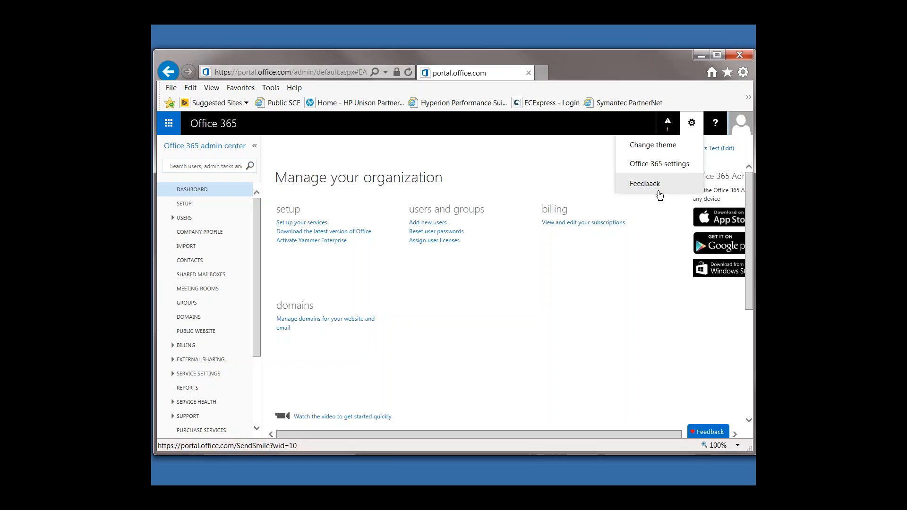
{"action": "left_click", "coordinate": [647, 235]}
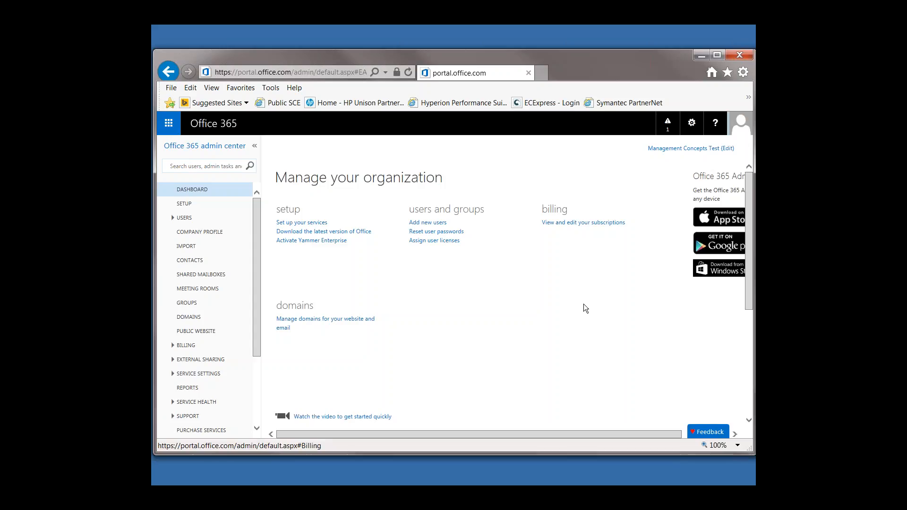
Step: Open the list of active users in the admin center
{"action": "left_click", "coordinate": [189, 219]}
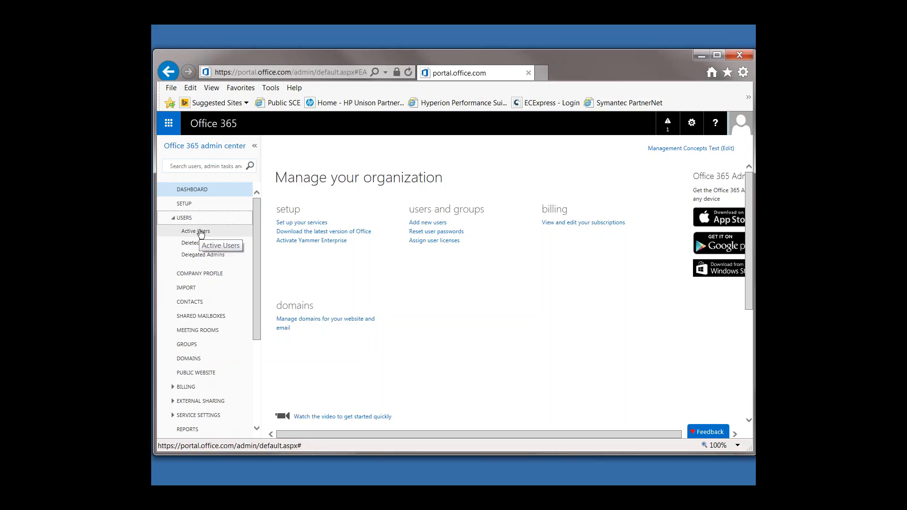
{"action": "left_click", "coordinate": [200, 232]}
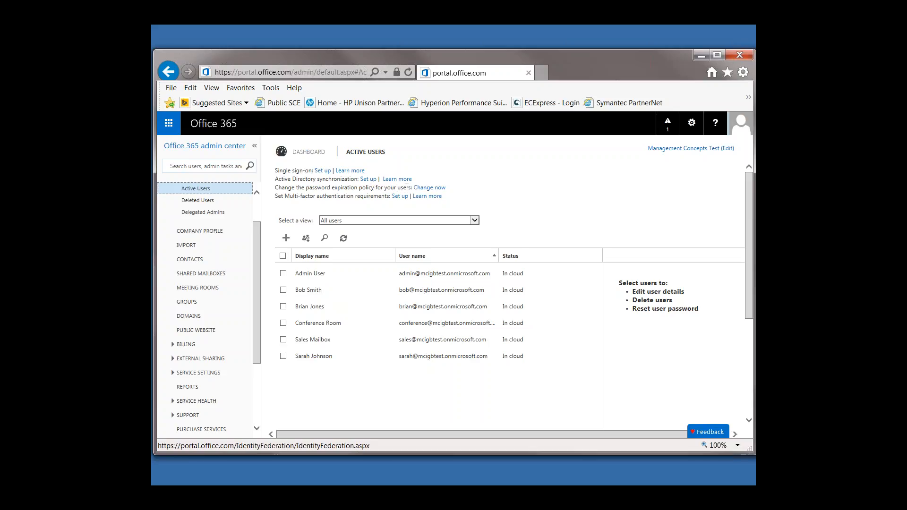
Step: Open the users' password expiration policy, try turning off never-expiring passwords without saving, and return to the active users
{"action": "left_click", "coordinate": [417, 189]}
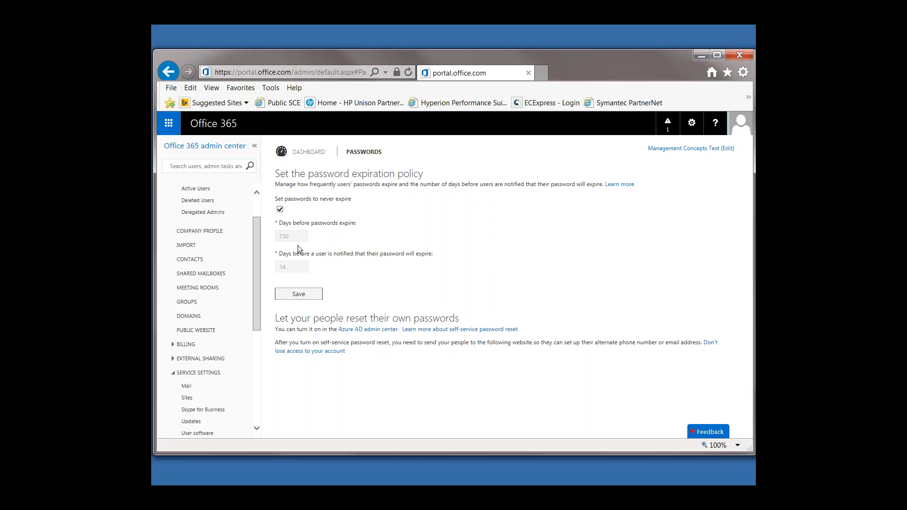
{"action": "left_click", "coordinate": [279, 209]}
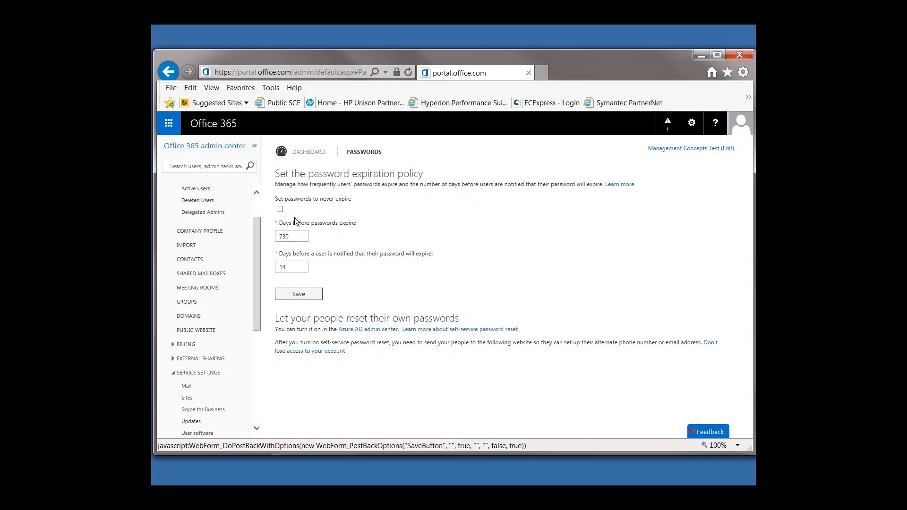
{"action": "left_click", "coordinate": [280, 209]}
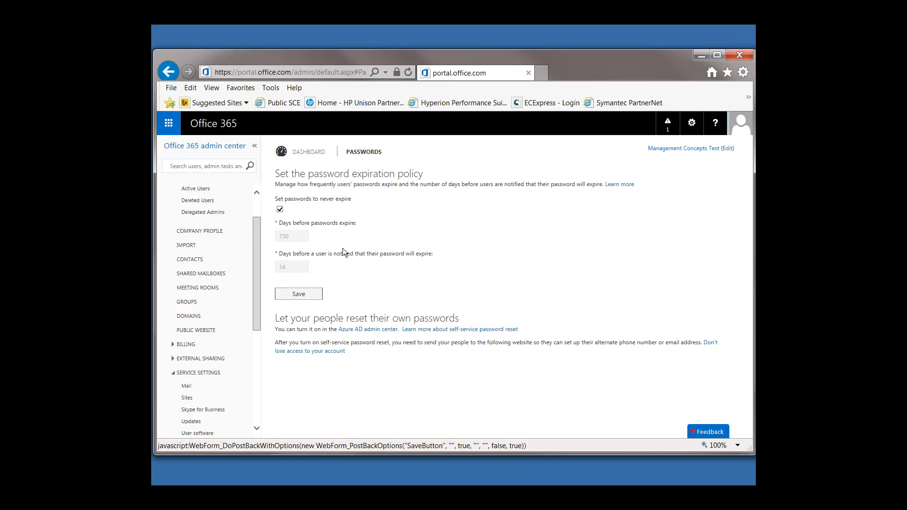
{"action": "left_click", "coordinate": [168, 73]}
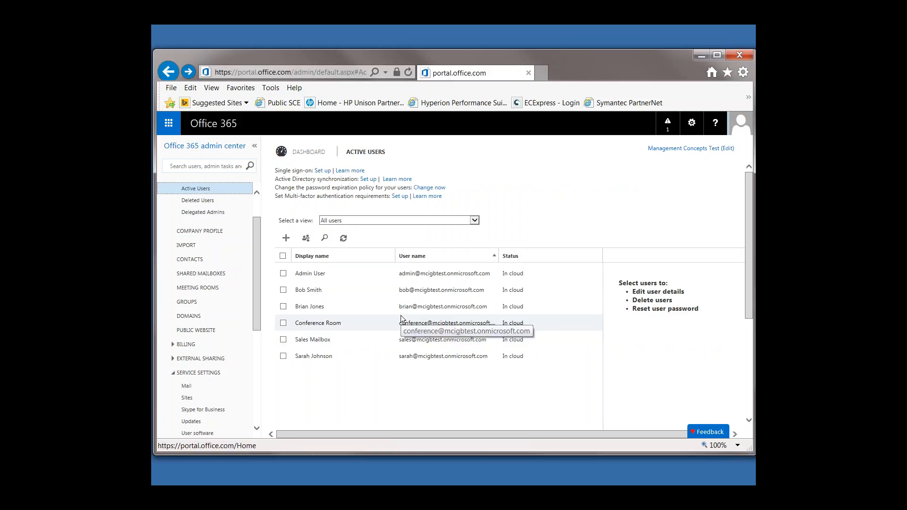
Step: Examine the third listed user's details, roles, sign-in settings, licenses, email address, mailbox permissions and additional service settings, then leave without saving
{"action": "left_click", "coordinate": [303, 313]}
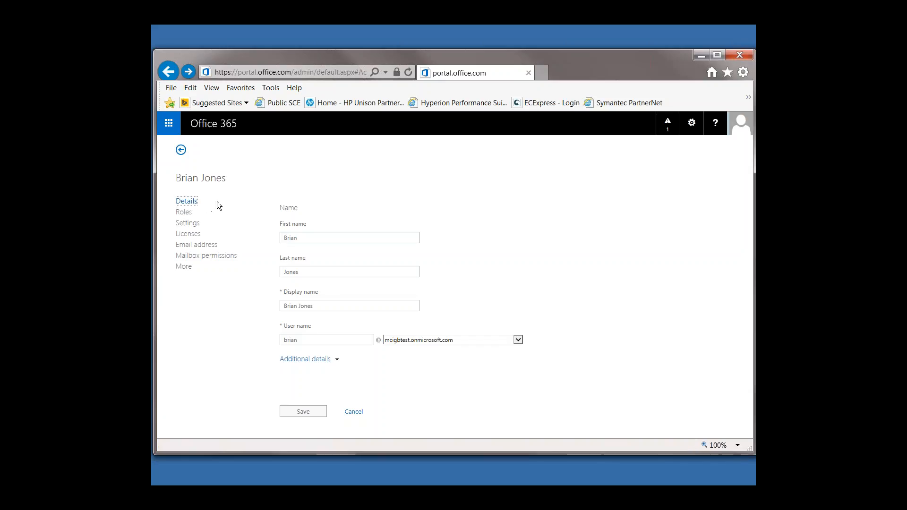
{"action": "left_click", "coordinate": [183, 212]}
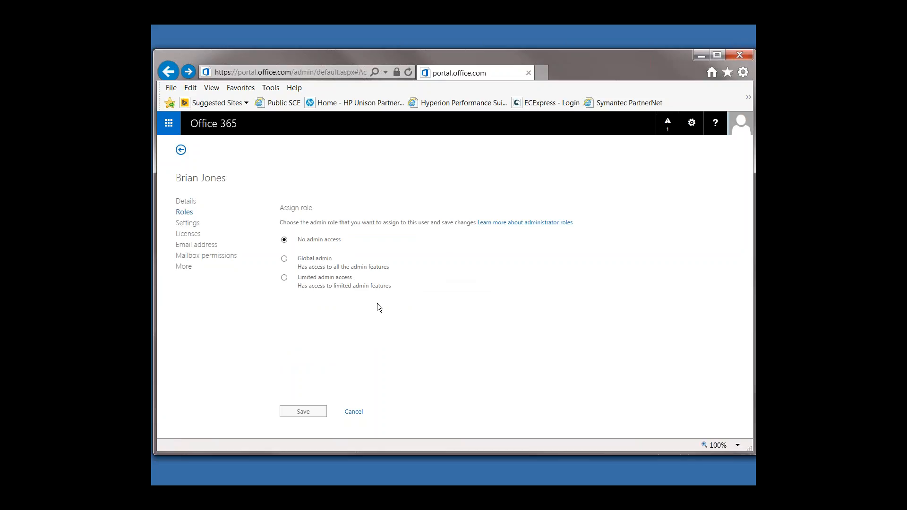
{"action": "left_click", "coordinate": [184, 229]}
{"action": "left_click", "coordinate": [189, 223]}
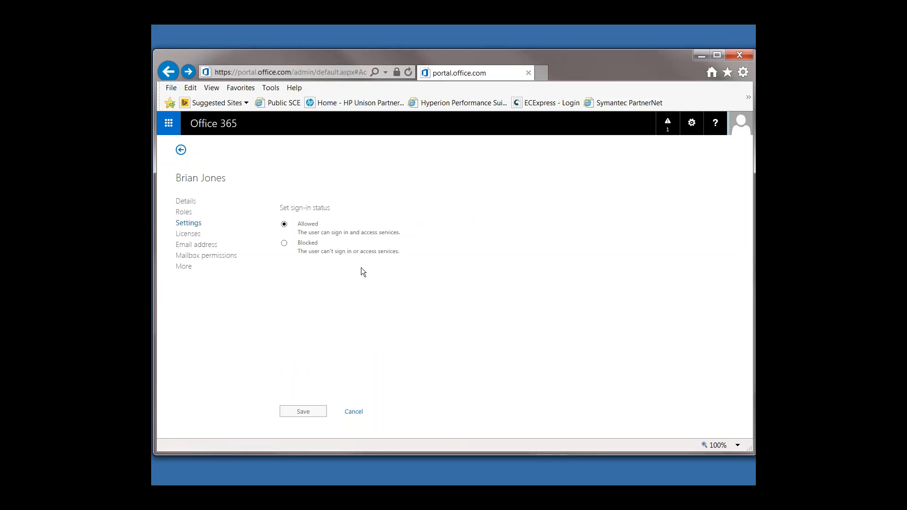
{"action": "left_click", "coordinate": [188, 234]}
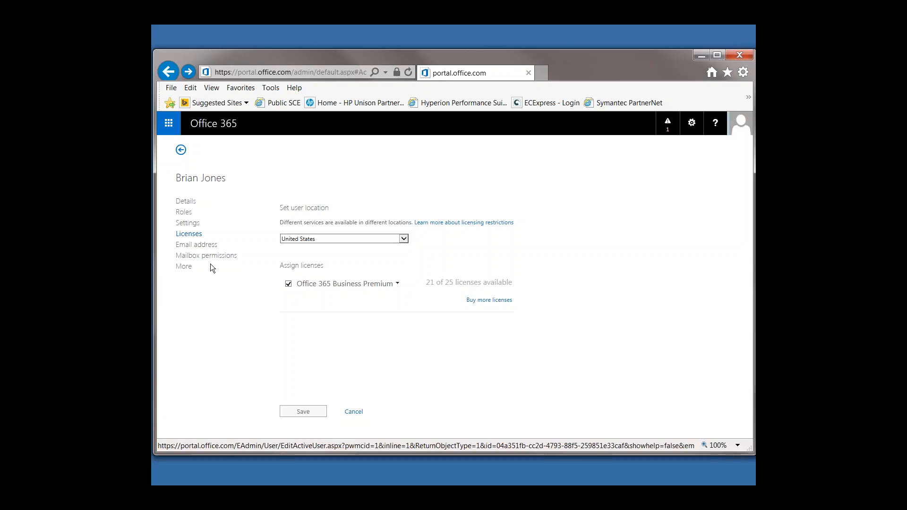
{"action": "left_click", "coordinate": [203, 245]}
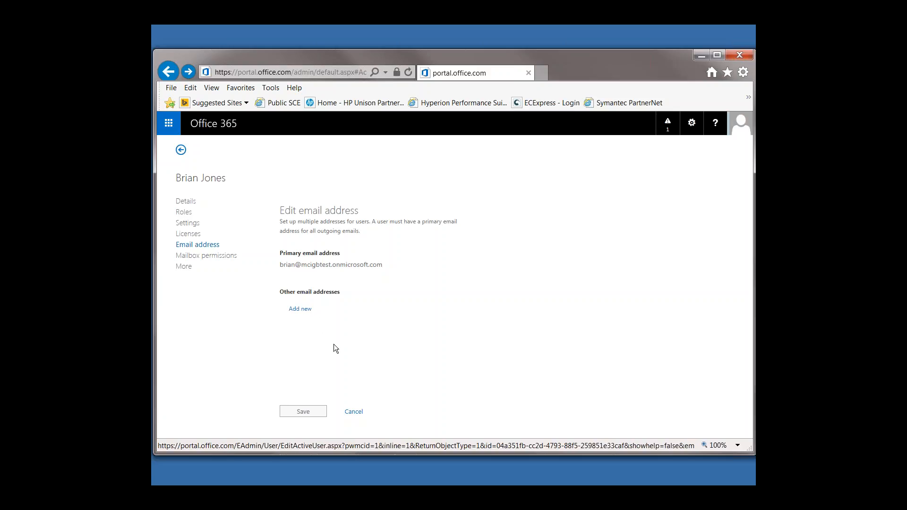
{"action": "left_click", "coordinate": [219, 259]}
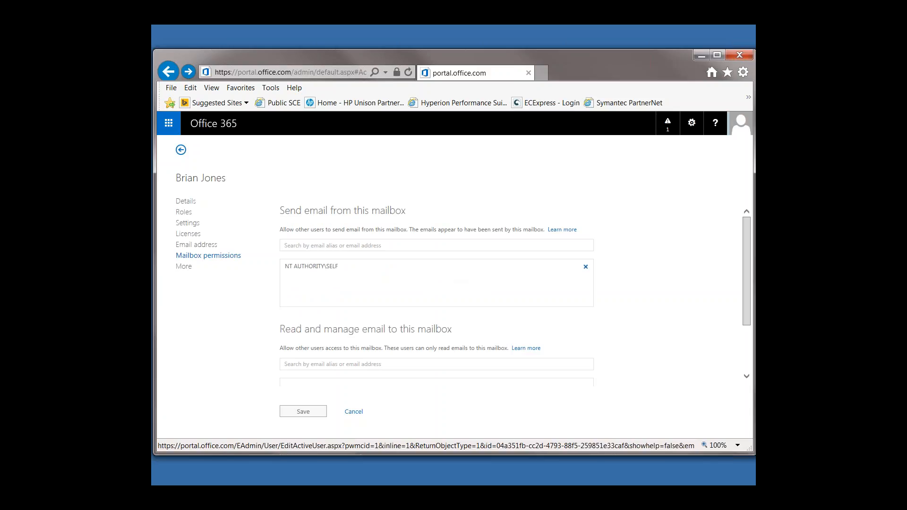
{"action": "left_click", "coordinate": [196, 269]}
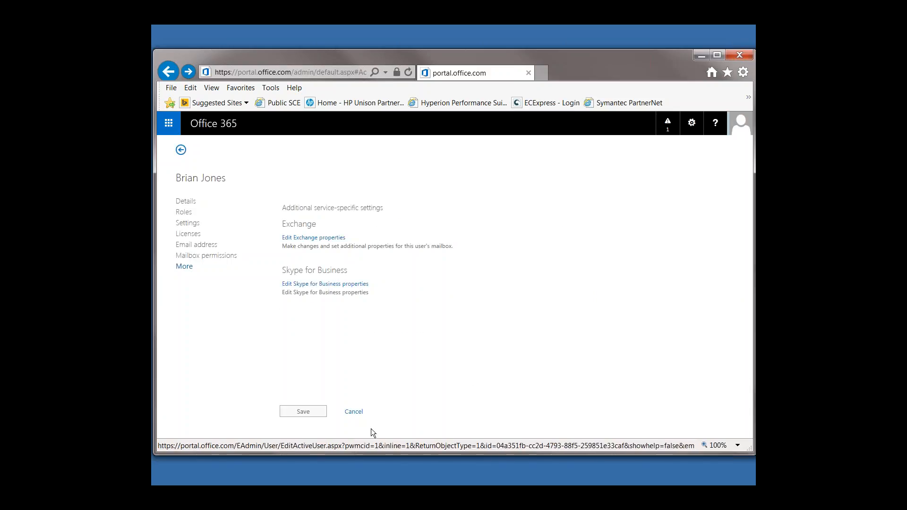
{"action": "left_click", "coordinate": [355, 413]}
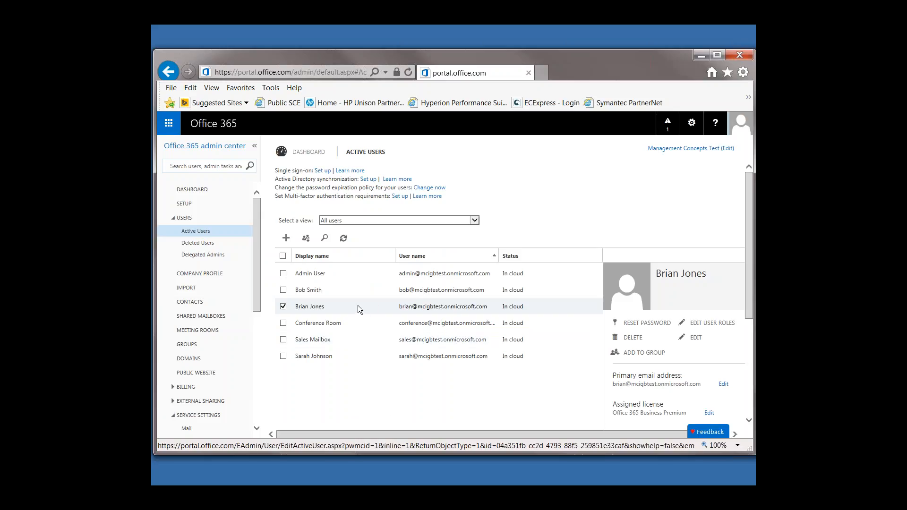
Step: Open the contacts list in the admin center and look over its entries
{"action": "scroll", "coordinate": [430, 298], "scroll_direction": "down", "scroll_amount": 1}
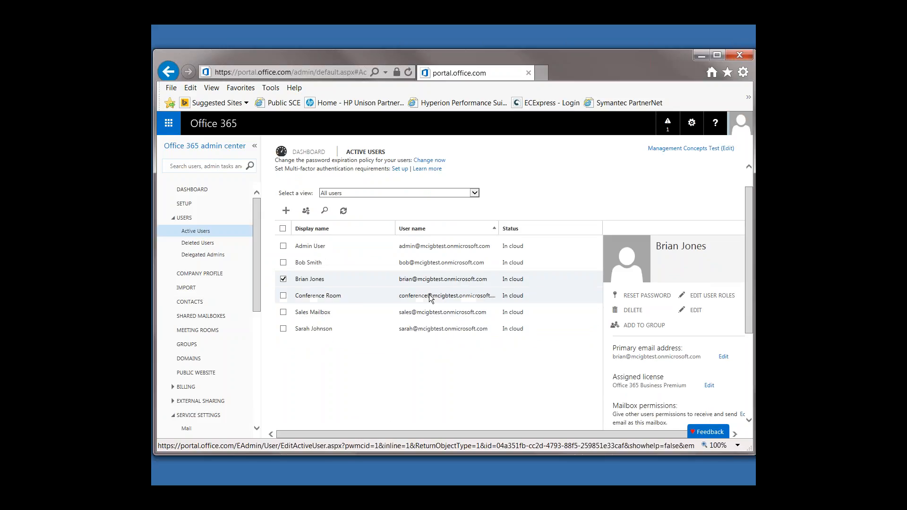
{"action": "scroll", "coordinate": [693, 356], "scroll_direction": "down", "scroll_amount": 1}
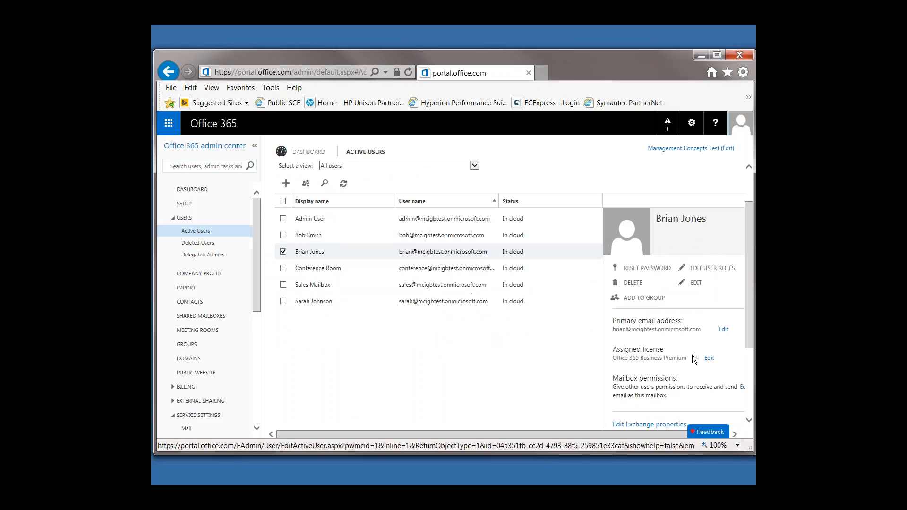
{"action": "scroll", "coordinate": [688, 351], "scroll_direction": "down", "scroll_amount": 1}
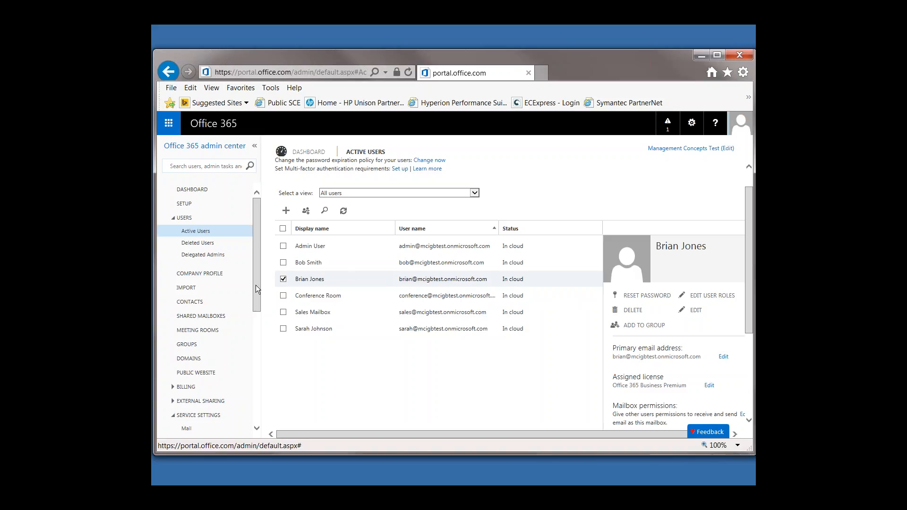
{"action": "mouse_move", "coordinate": [256, 285]}
{"action": "left_mouse_down"}
{"action": "mouse_move", "coordinate": [257, 304]}
{"action": "mouse_move", "coordinate": [260, 275]}
{"action": "left_mouse_up"}
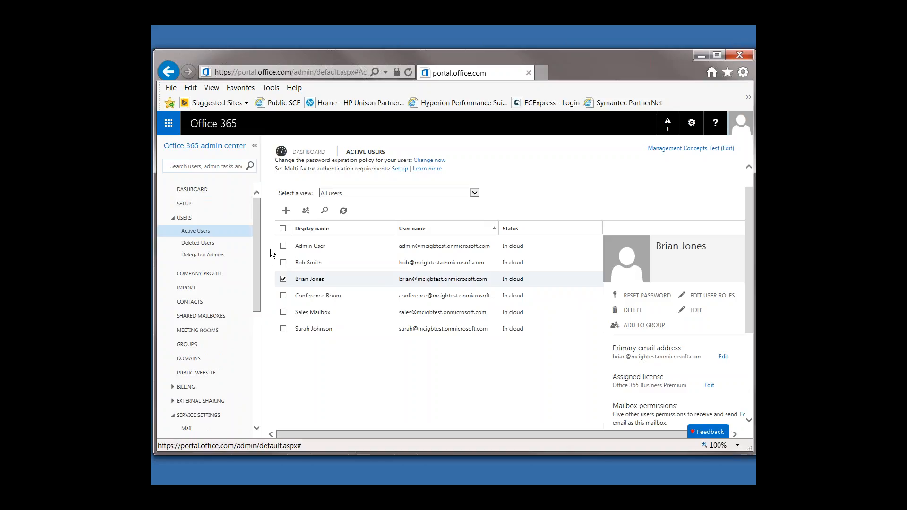
{"action": "left_click", "coordinate": [200, 308]}
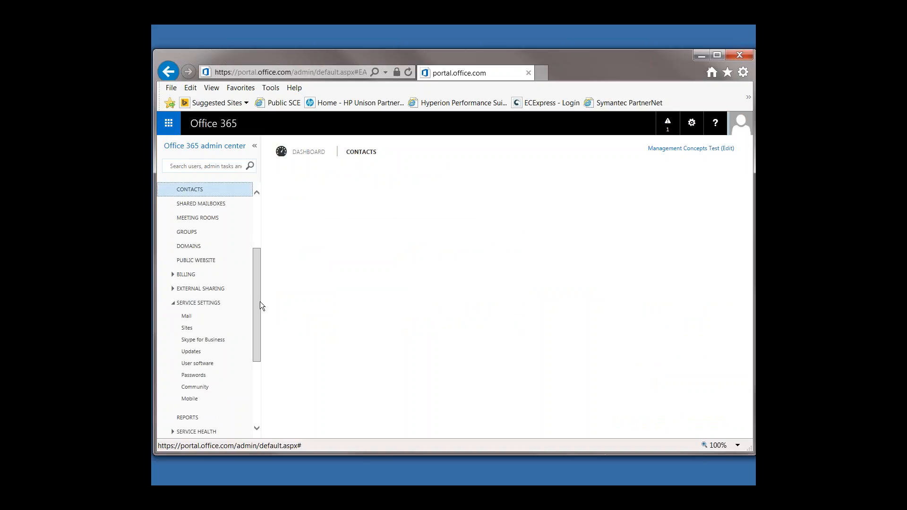
{"action": "scroll", "coordinate": [250, 288], "scroll_direction": "up", "scroll_amount": 1}
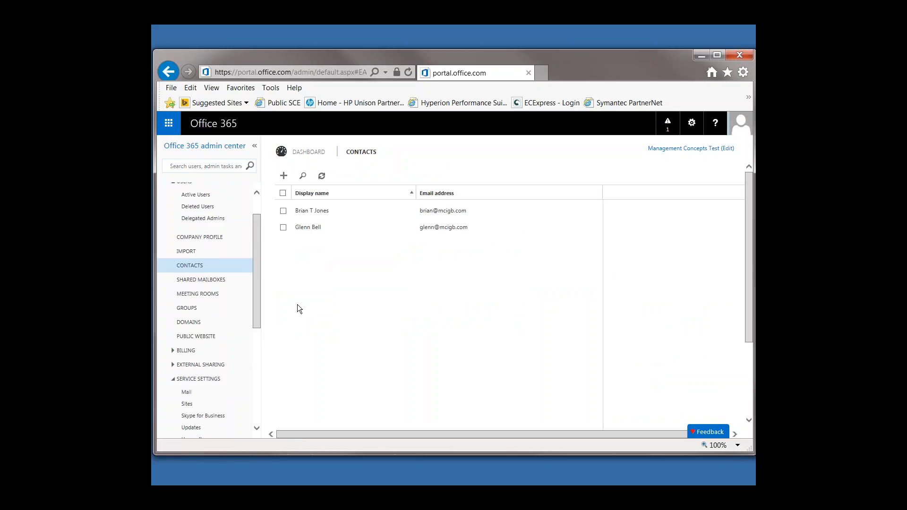
{"action": "left_click_drag", "start_coordinate": [255, 242], "coordinate": [257, 239]}
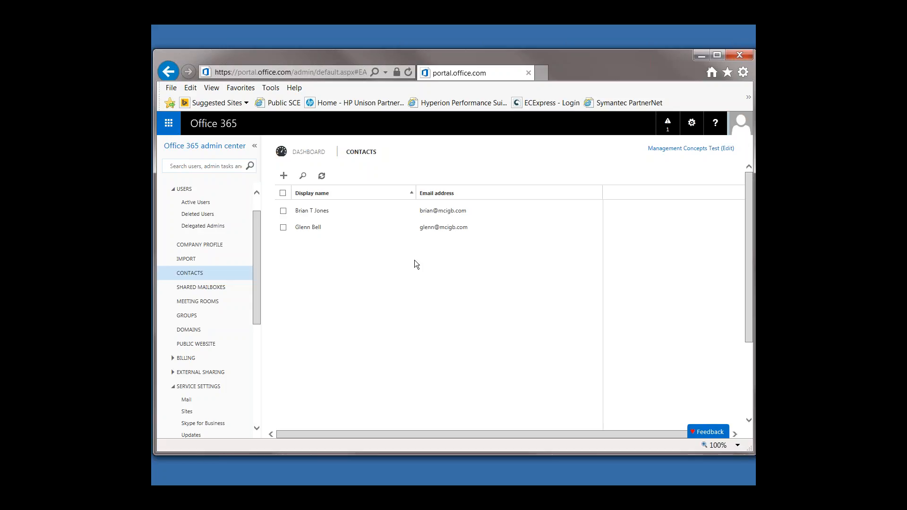
Step: Open the shared mailboxes list, view the Sales Mailbox details, and clear its selection
{"action": "left_click", "coordinate": [201, 287]}
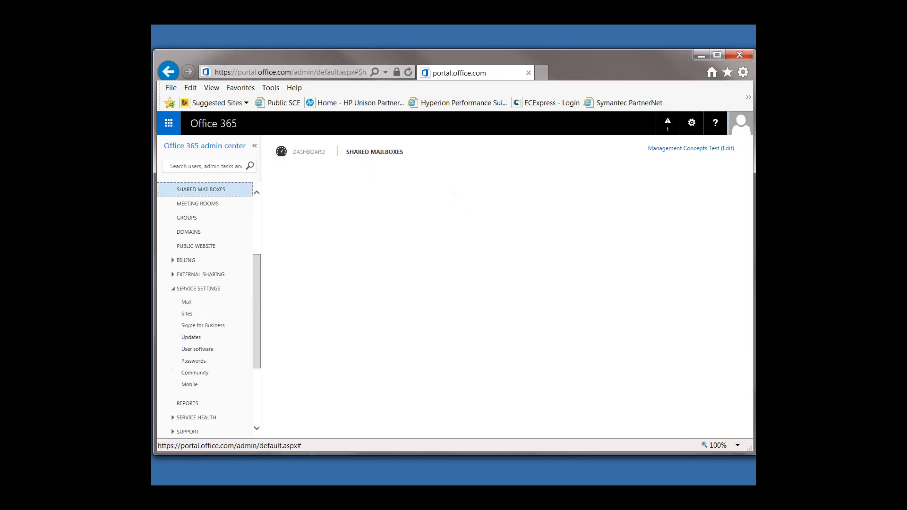
{"action": "scroll", "coordinate": [255, 302], "scroll_direction": "up", "scroll_amount": 1}
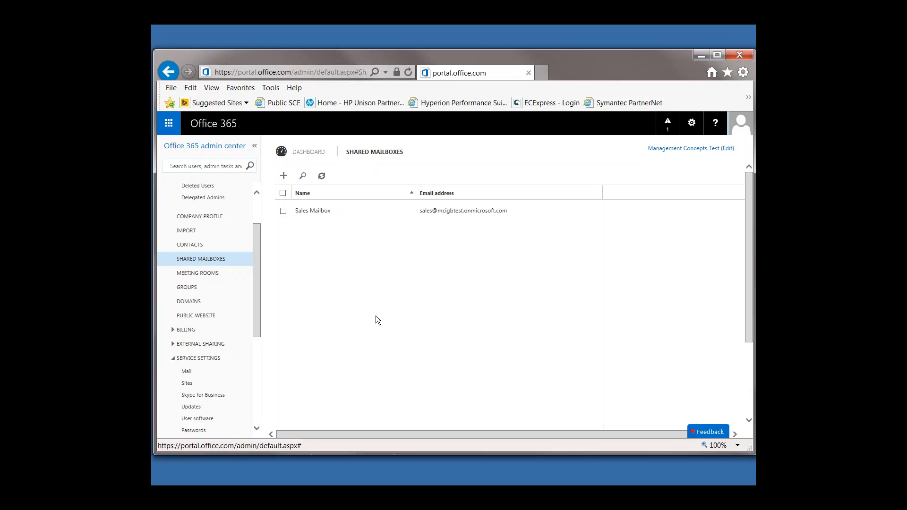
{"action": "left_click", "coordinate": [325, 212]}
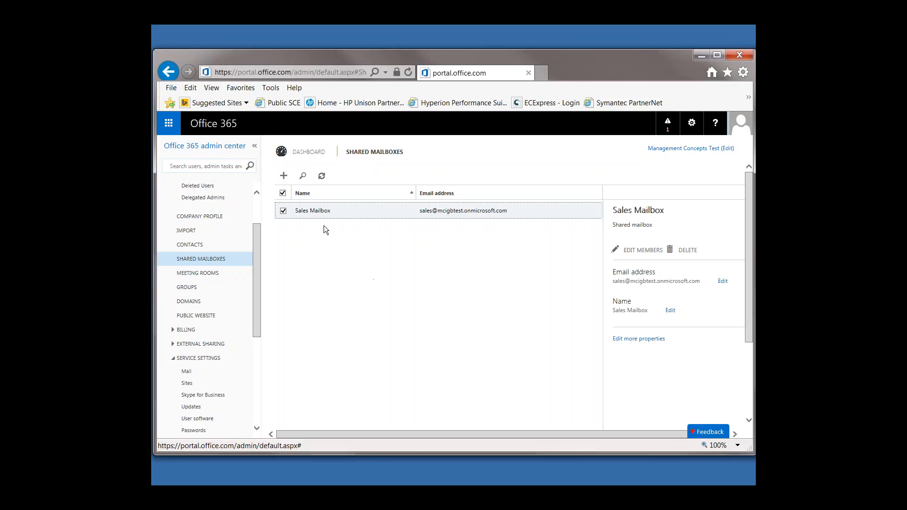
{"action": "left_click", "coordinate": [283, 211]}
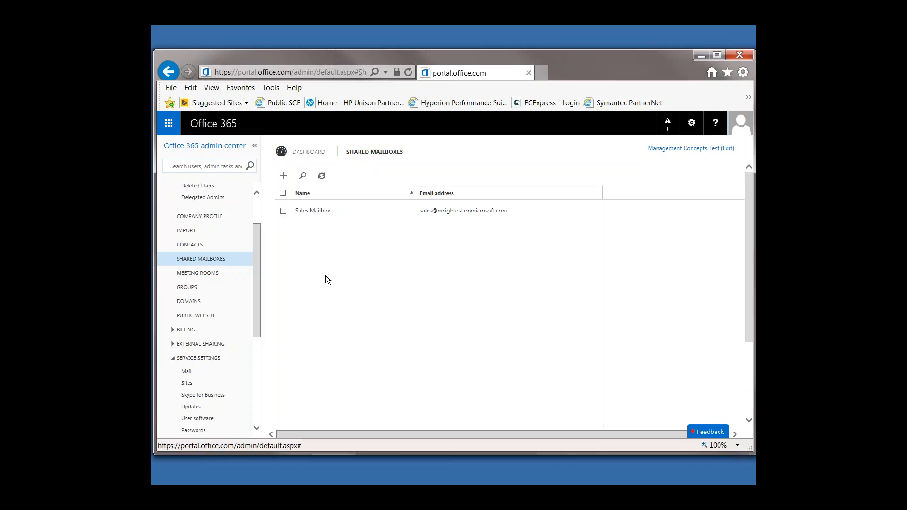
Step: Open the meeting rooms list in the admin center and look over its entries
{"action": "left_click", "coordinate": [215, 274]}
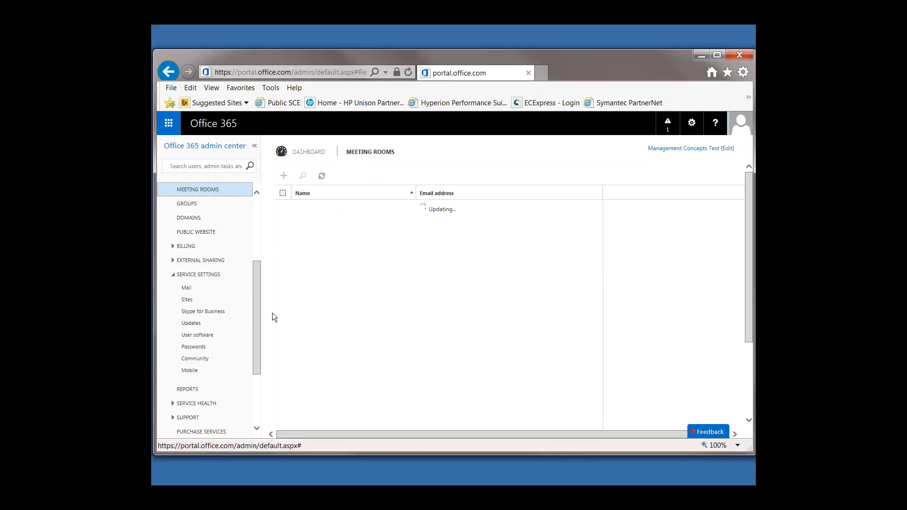
{"action": "left_click_drag", "start_coordinate": [258, 324], "coordinate": [257, 296]}
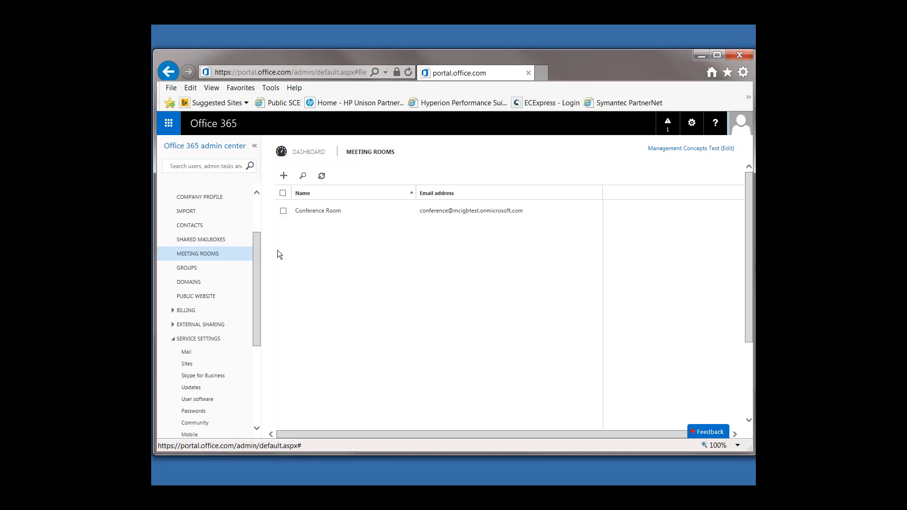
{"action": "left_click_drag", "start_coordinate": [259, 264], "coordinate": [254, 247]}
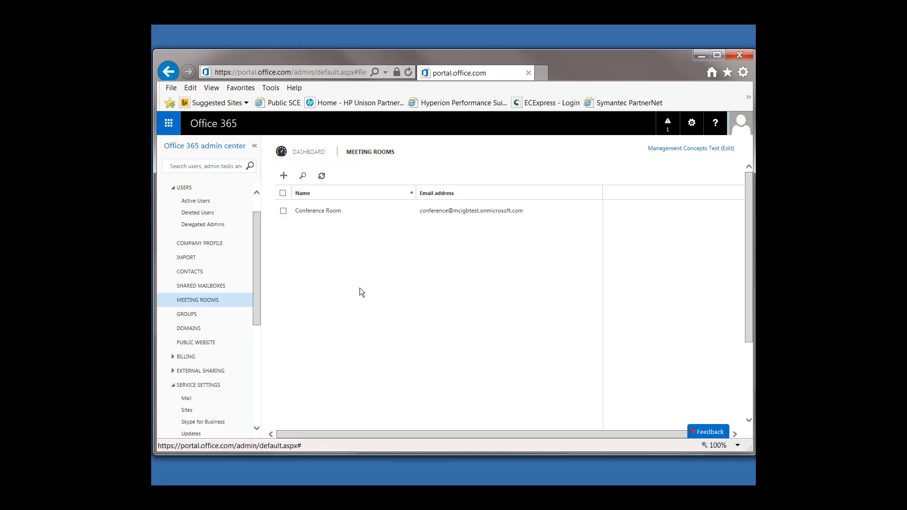
Step: Switch to the Win10Test virtual machine console, maximize it, and fit the guest display to the window
{"action": "left_click", "coordinate": [700, 57]}
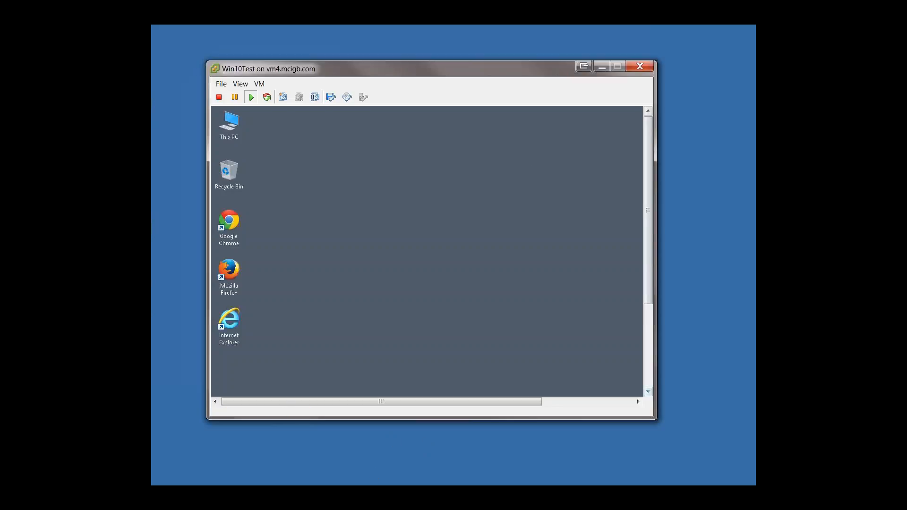
{"action": "left_click_drag", "start_coordinate": [652, 419], "coordinate": [701, 462]}
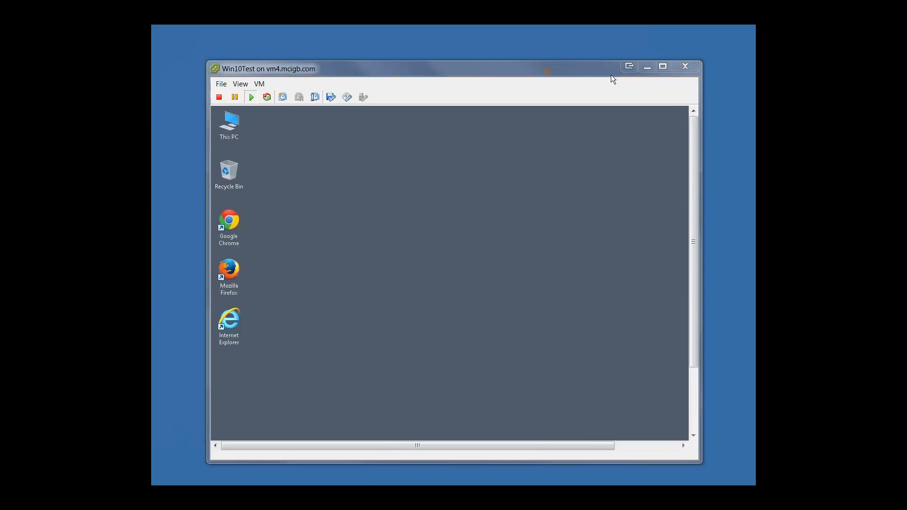
{"action": "left_click", "coordinate": [663, 67]}
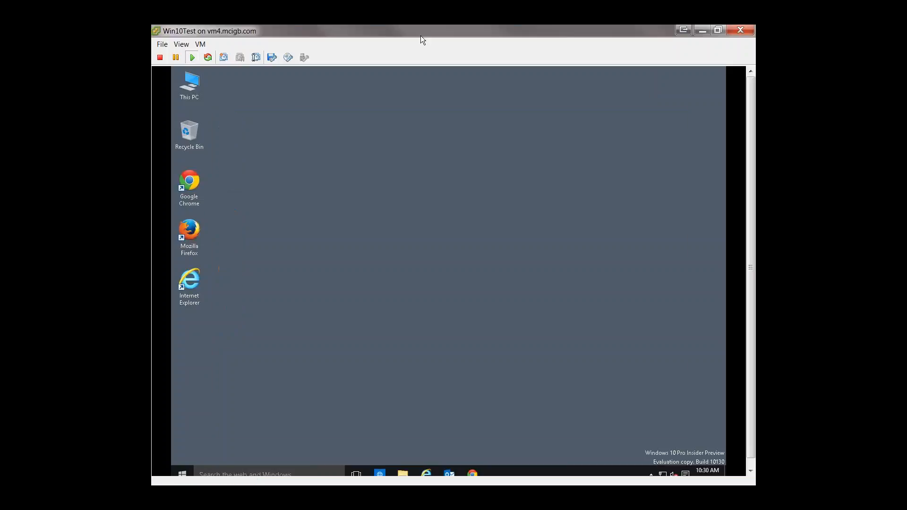
{"action": "left_click_drag", "start_coordinate": [747, 256], "coordinate": [747, 262]}
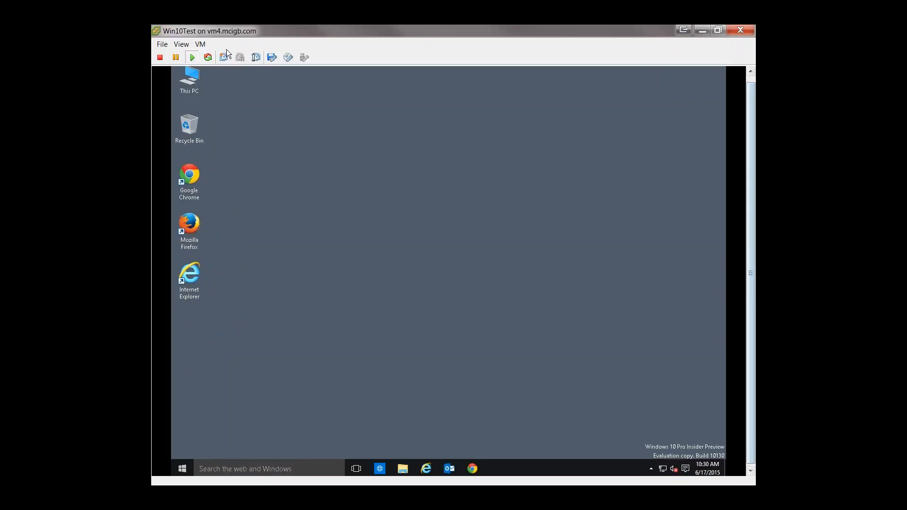
{"action": "left_click", "coordinate": [185, 46]}
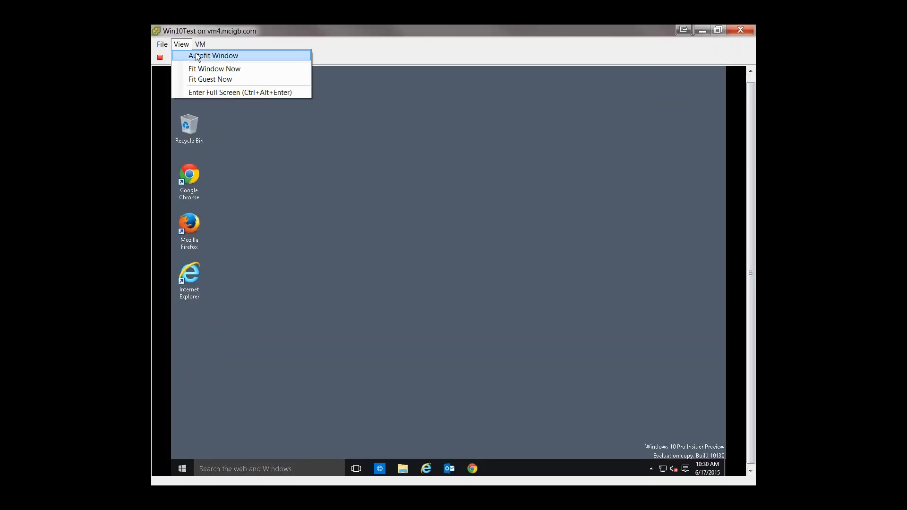
{"action": "left_click", "coordinate": [224, 79]}
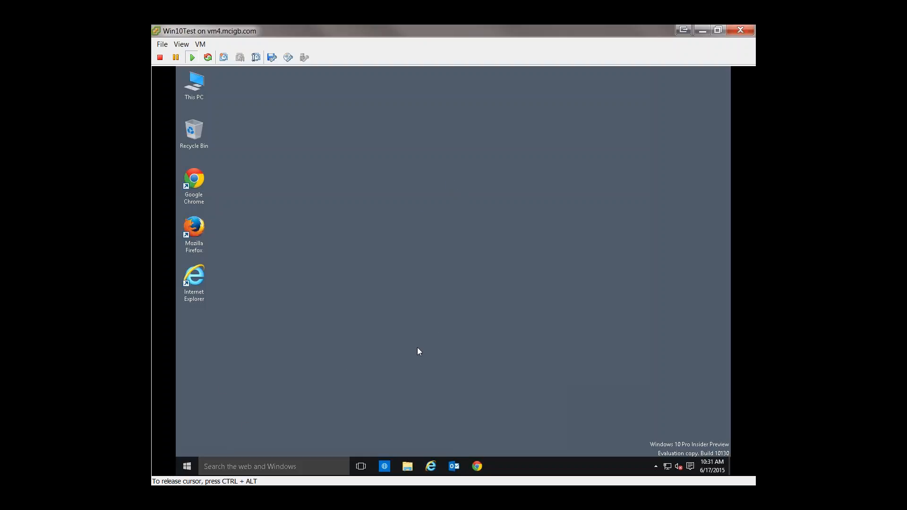
Step: Look over the virtual machine's Start menu and close it
{"action": "left_click", "coordinate": [187, 466]}
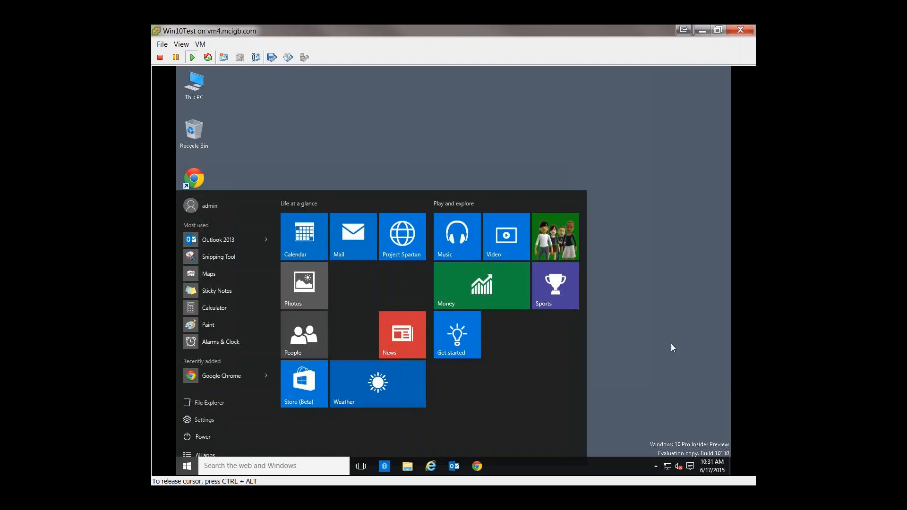
{"action": "left_click", "coordinate": [675, 224]}
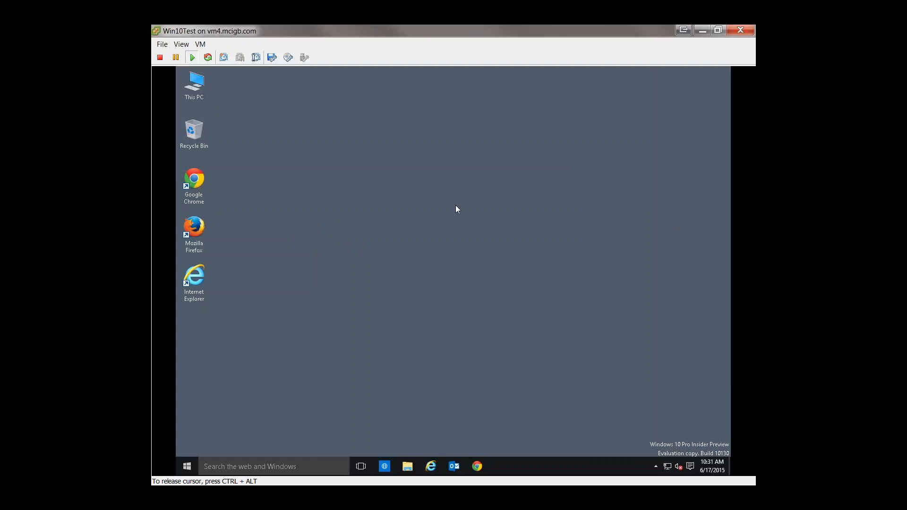
Step: Open Internet Explorer in the virtual machine and try to sign in to Office 365 with the user's e-mail and account password
{"action": "double_click", "coordinate": [194, 278]}
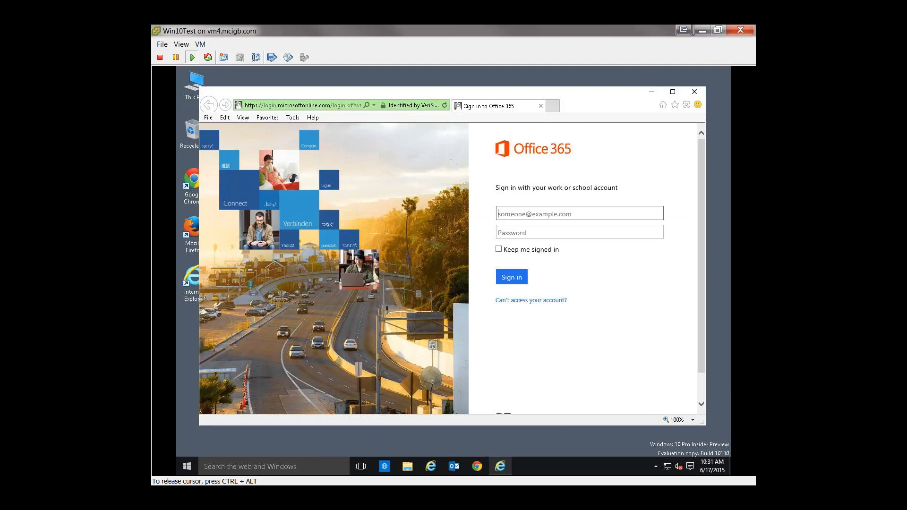
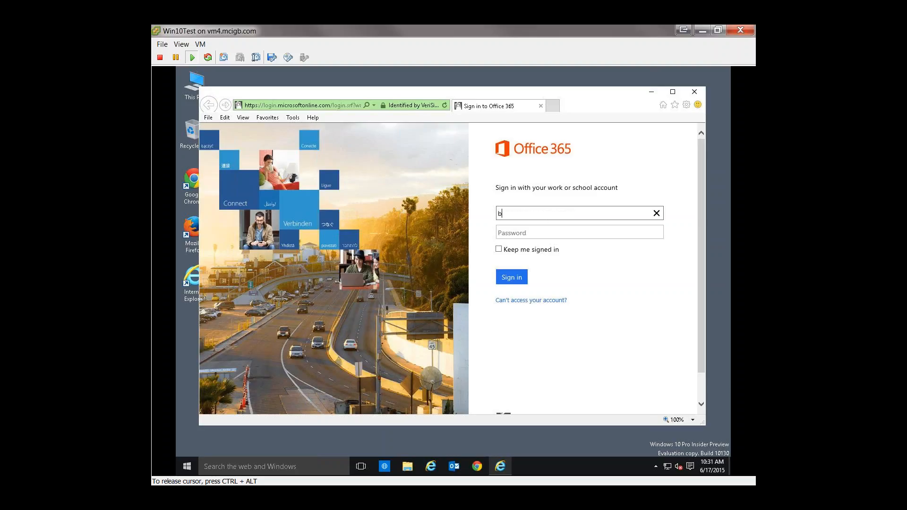
{"action": "key", "text": "Tab"}
{"action": "type", "text": "*********"}
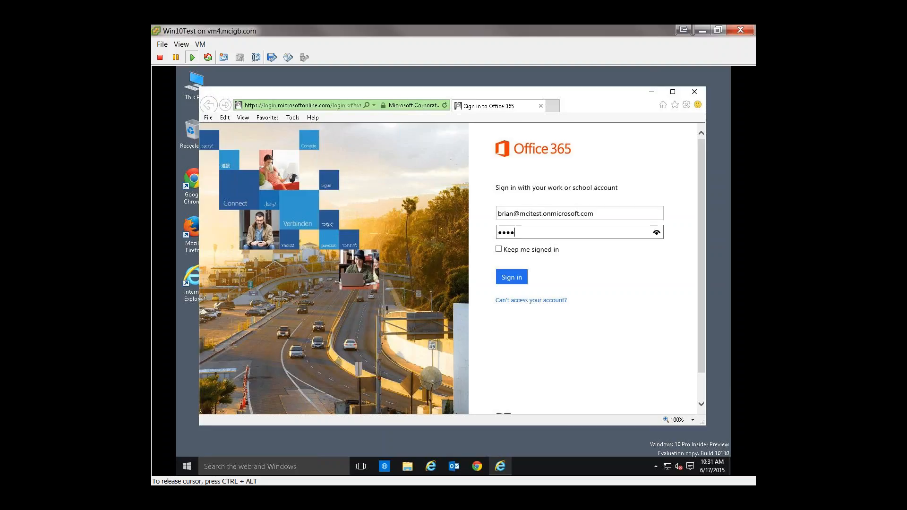
{"action": "key", "text": "Return"}
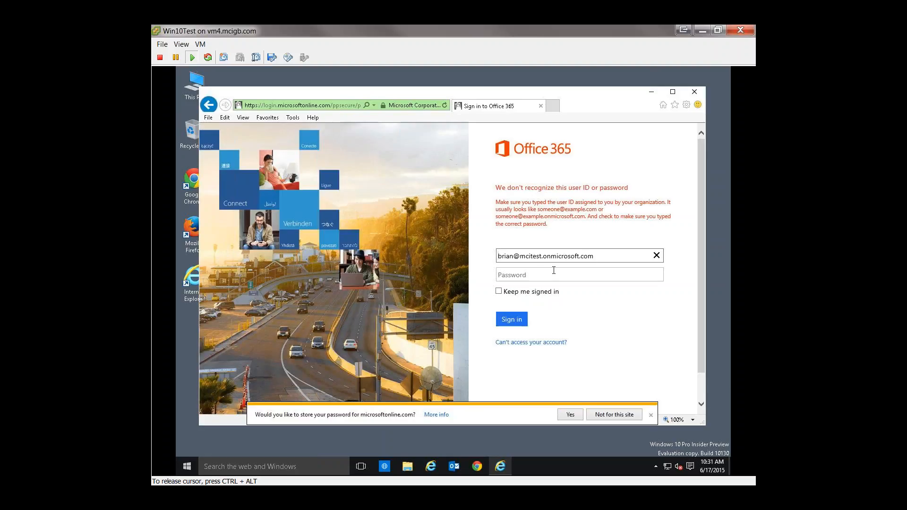
Step: Correct the domain in the sign-in e-mail, enter the account password to sign in to Office 365, and dismiss the offer to store it
{"action": "left_click", "coordinate": [533, 257]}
{"action": "type", "text": "gb"}
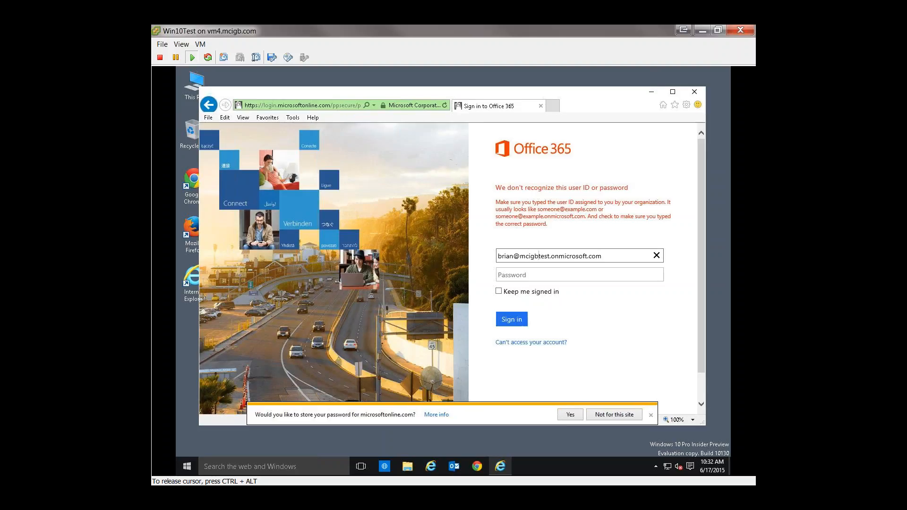
{"action": "key", "text": "Tab"}
{"action": "type", "text": "••••••••••••"}
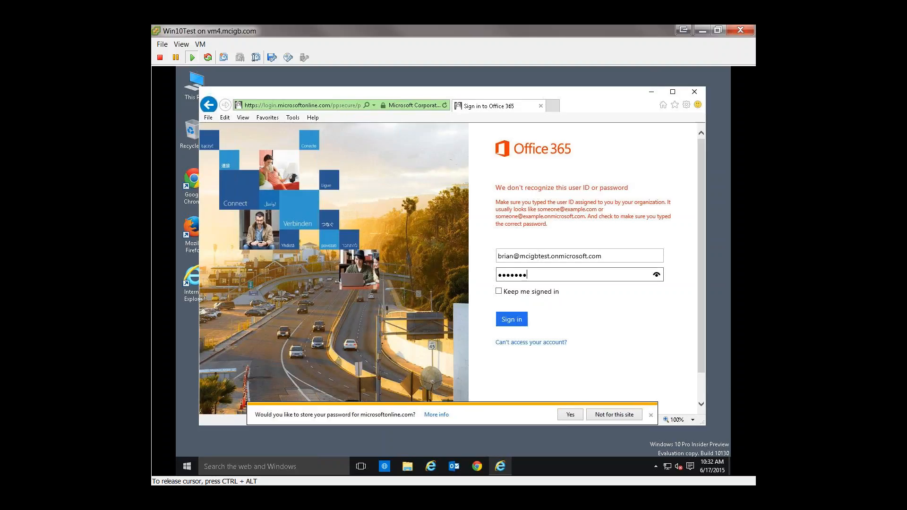
{"action": "key", "text": "Return"}
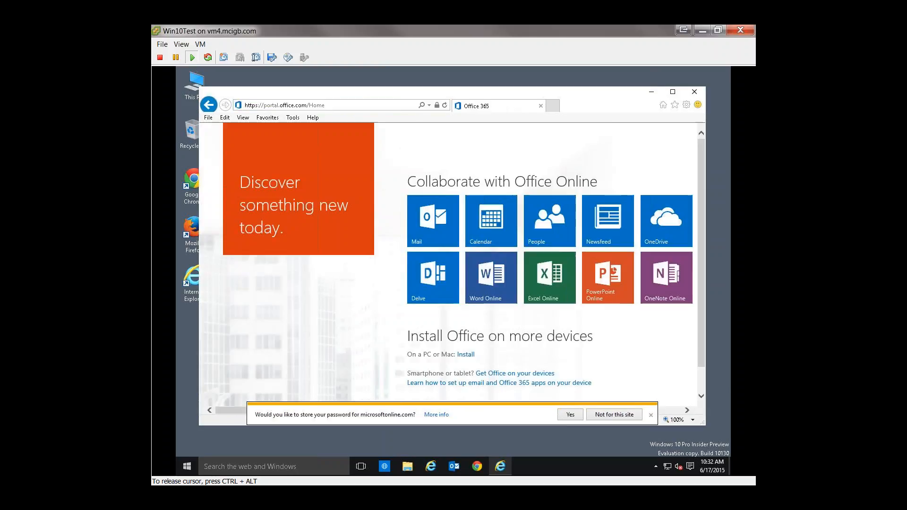
{"action": "left_click", "coordinate": [651, 415]}
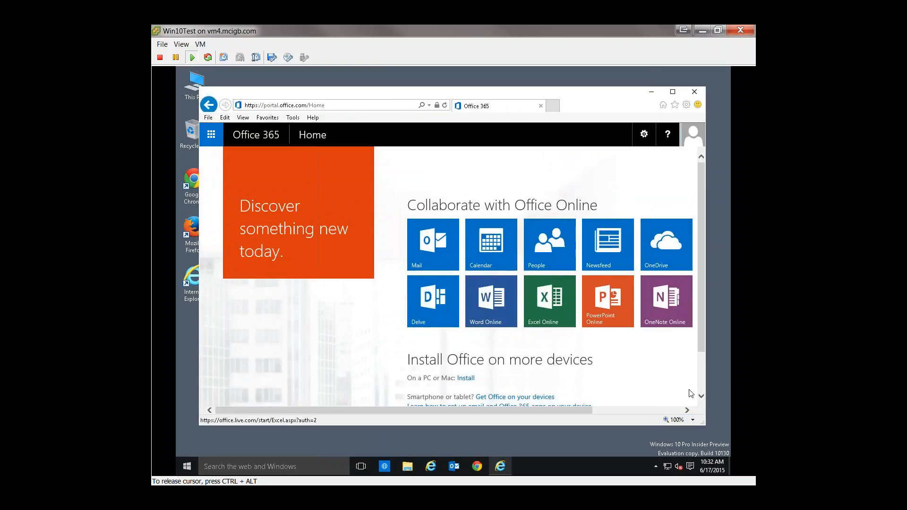
Step: Open the Software page from the Office 365 settings and look over the managed Office installs and installation options
{"action": "mouse_move", "coordinate": [701, 342]}
{"action": "left_mouse_down"}
{"action": "mouse_move", "coordinate": [704, 378]}
{"action": "mouse_move", "coordinate": [699, 356]}
{"action": "left_mouse_up"}
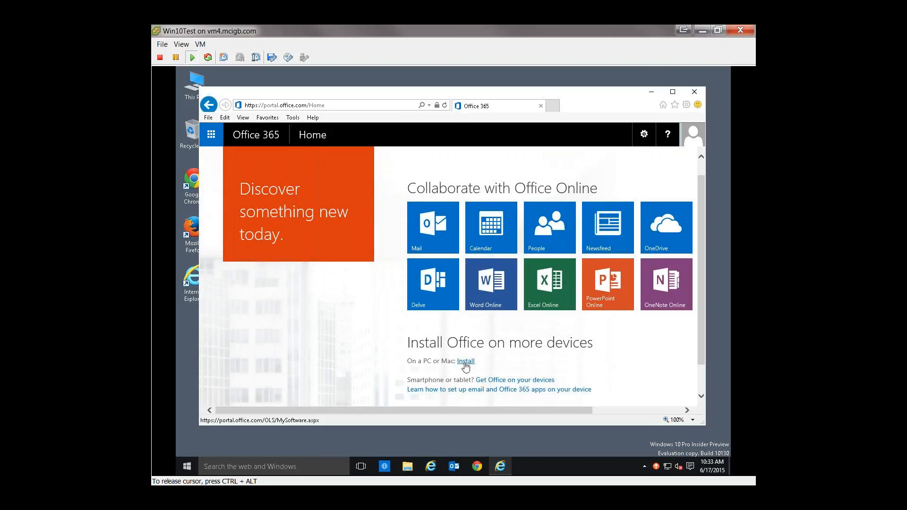
{"action": "left_click", "coordinate": [646, 139]}
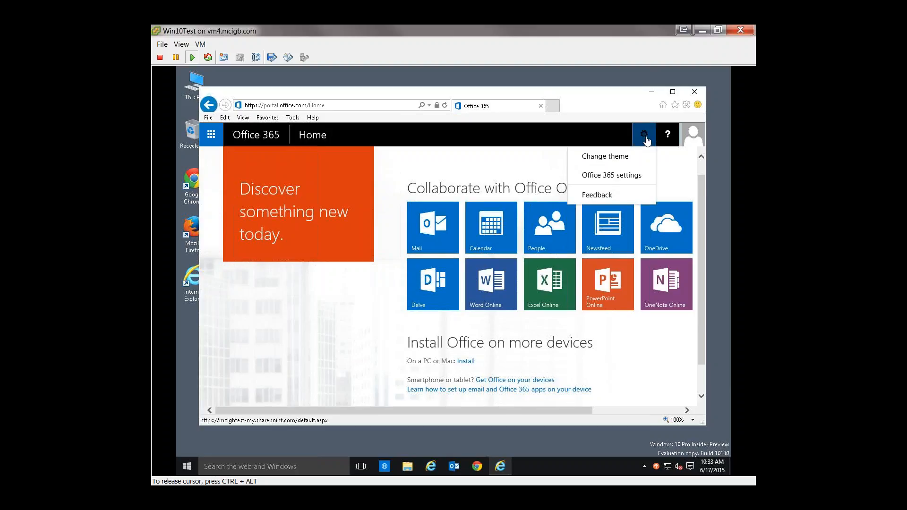
{"action": "left_click", "coordinate": [626, 177]}
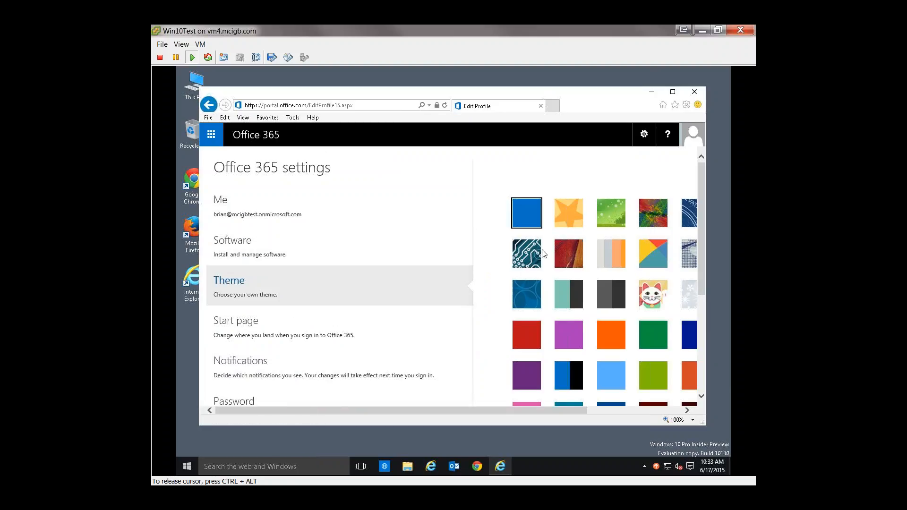
{"action": "left_click", "coordinate": [234, 245]}
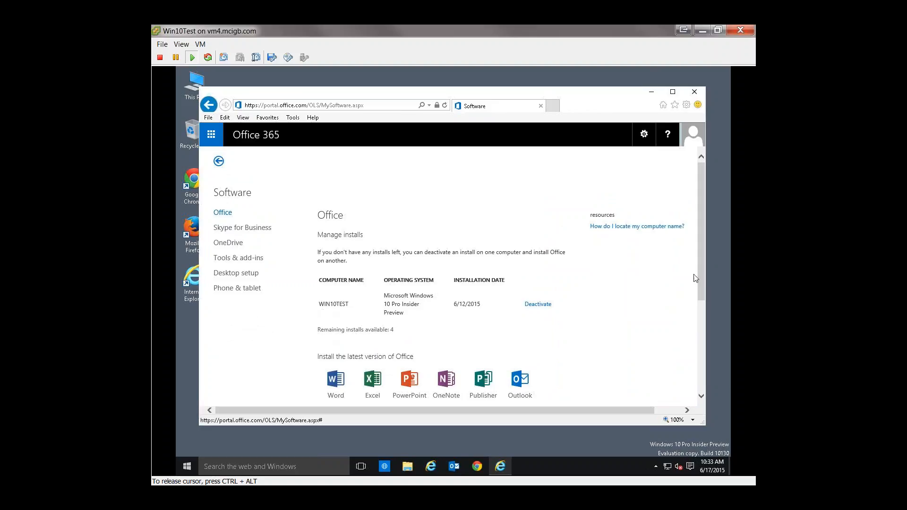
{"action": "left_click_drag", "start_coordinate": [702, 274], "coordinate": [703, 310]}
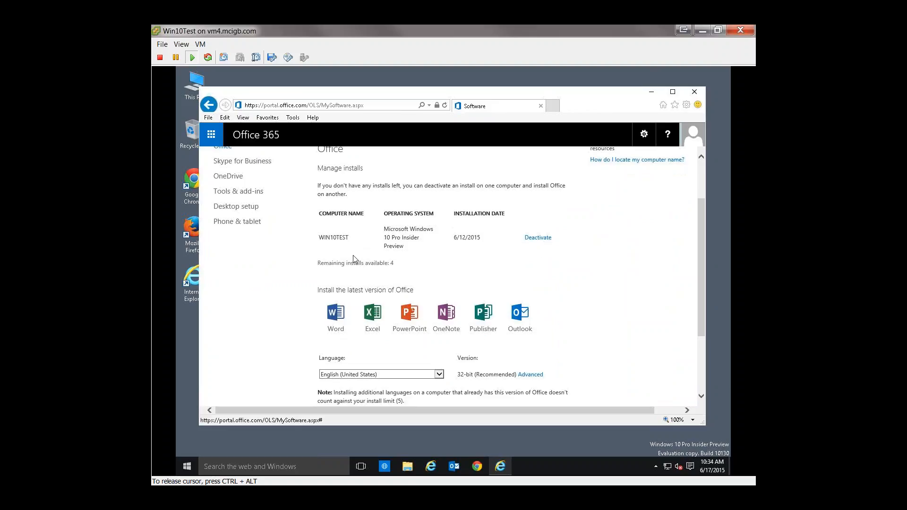
Step: Look over the language, version and install options for the latest Office on the Software page and minimize the browser
{"action": "left_click_drag", "start_coordinate": [701, 292], "coordinate": [694, 347]}
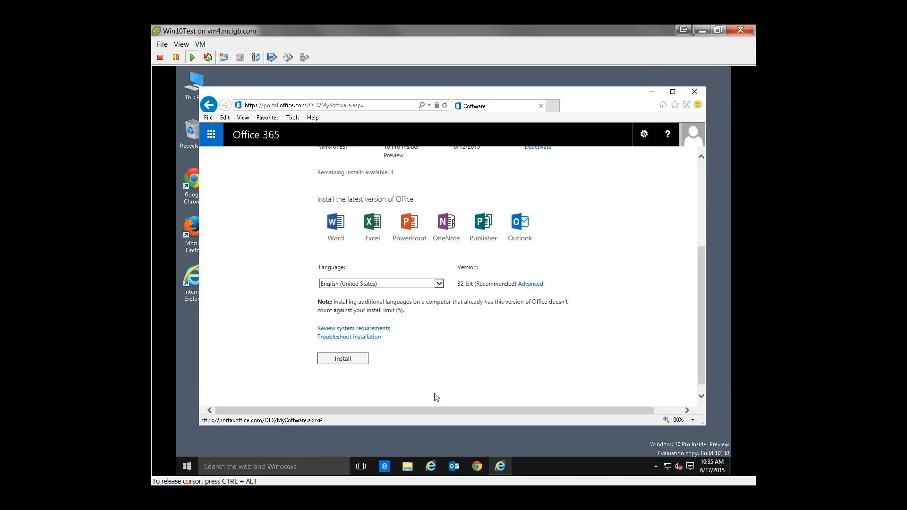
{"action": "left_click", "coordinate": [349, 362]}
{"action": "left_click", "coordinate": [652, 92]}
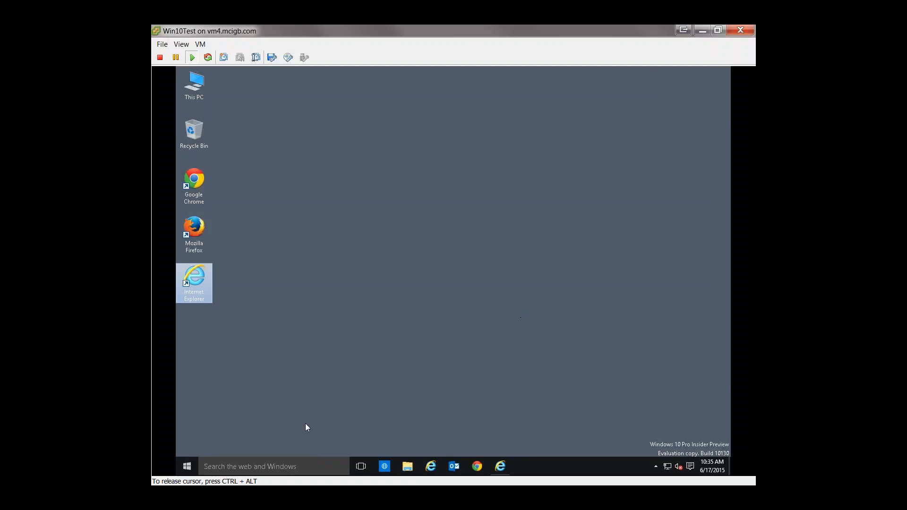
Step: Look over the installed Microsoft Office 2013 programs in the virtual machine's full application list and close it
{"action": "left_click", "coordinate": [189, 467]}
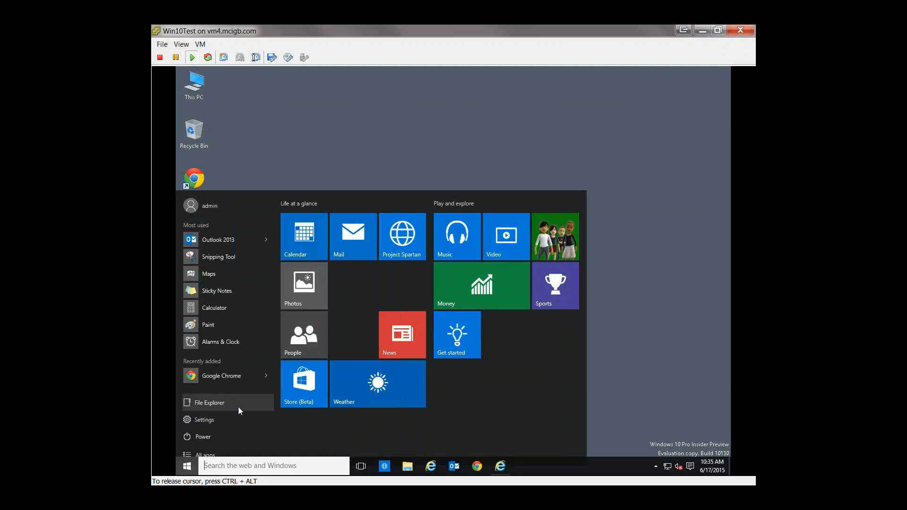
{"action": "left_click", "coordinate": [211, 455]}
{"action": "scroll", "coordinate": [223, 383], "scroll_direction": "down", "scroll_amount": 15}
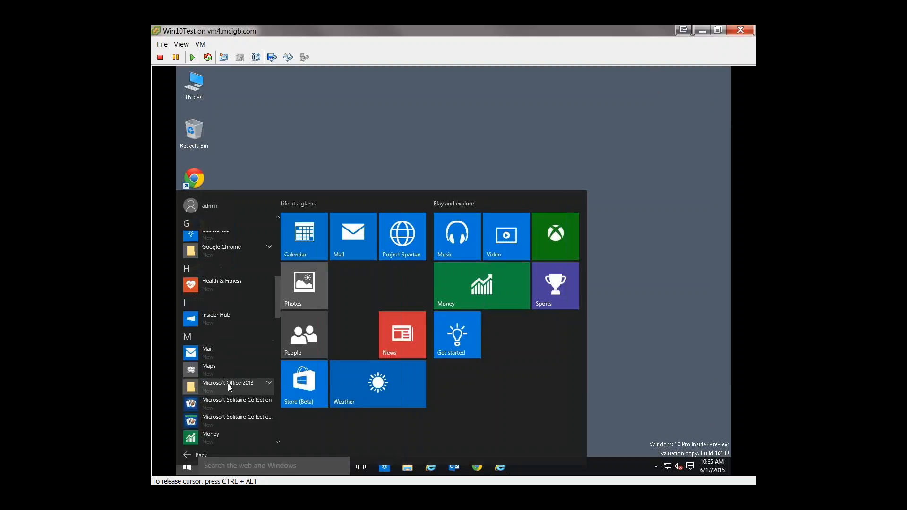
{"action": "scroll", "coordinate": [231, 374], "scroll_direction": "up", "scroll_amount": 2}
{"action": "left_click", "coordinate": [240, 316]}
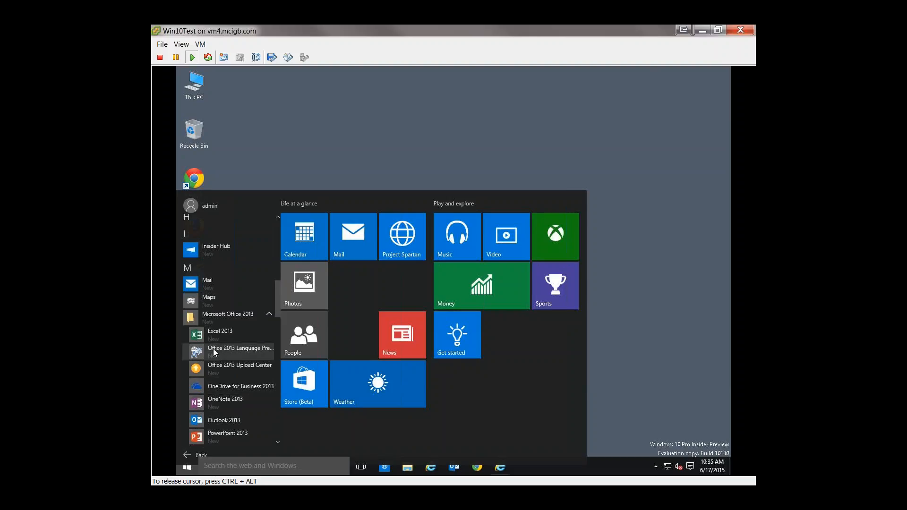
{"action": "left_click", "coordinate": [632, 363]}
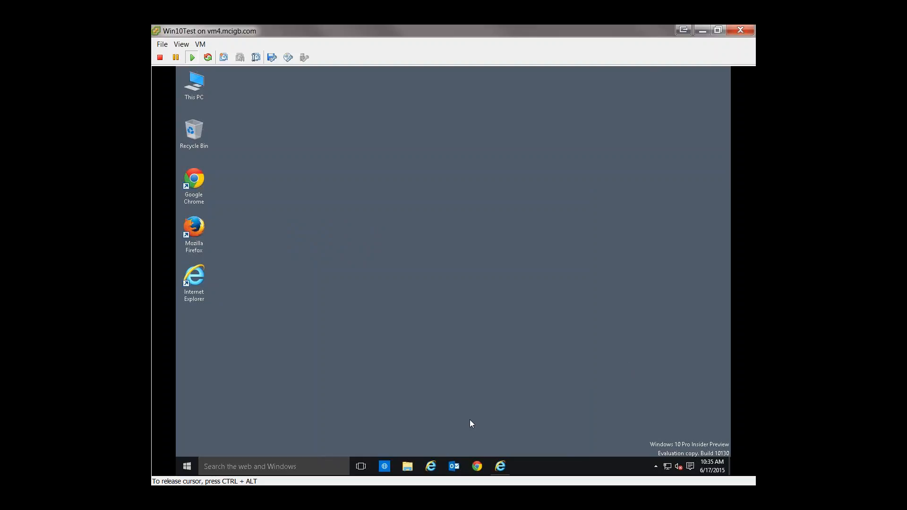
Step: Start Outlook 2013 and choose to connect it to an email account, continuing to Auto Account Setup
{"action": "left_click", "coordinate": [455, 473]}
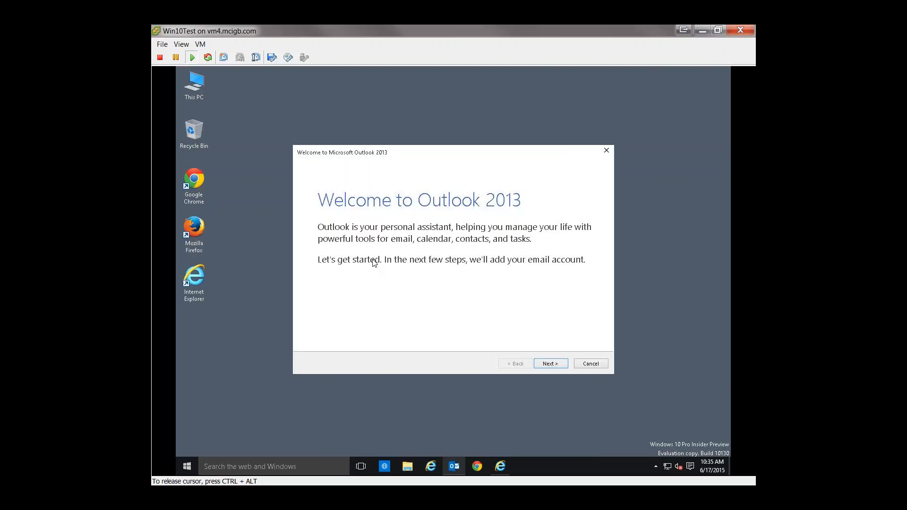
{"action": "left_click", "coordinate": [549, 363]}
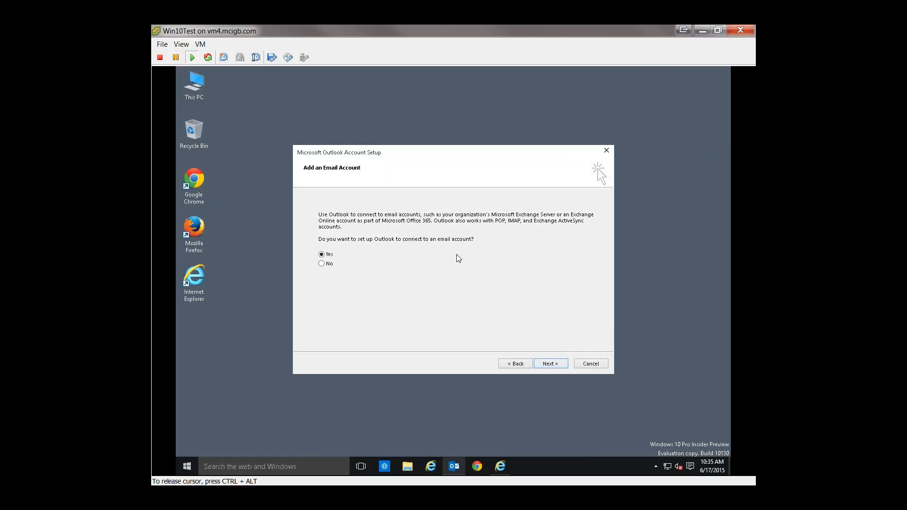
{"action": "left_click", "coordinate": [541, 363]}
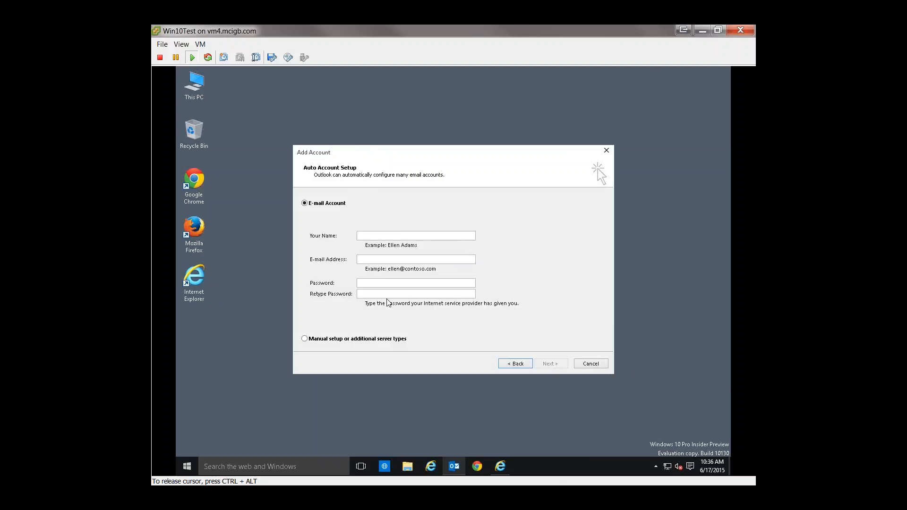
Step: Fill in the user's full name and Office 365 e-mail address for the new Outlook account
{"action": "left_click", "coordinate": [384, 235]}
{"action": "key", "text": "Tab"}
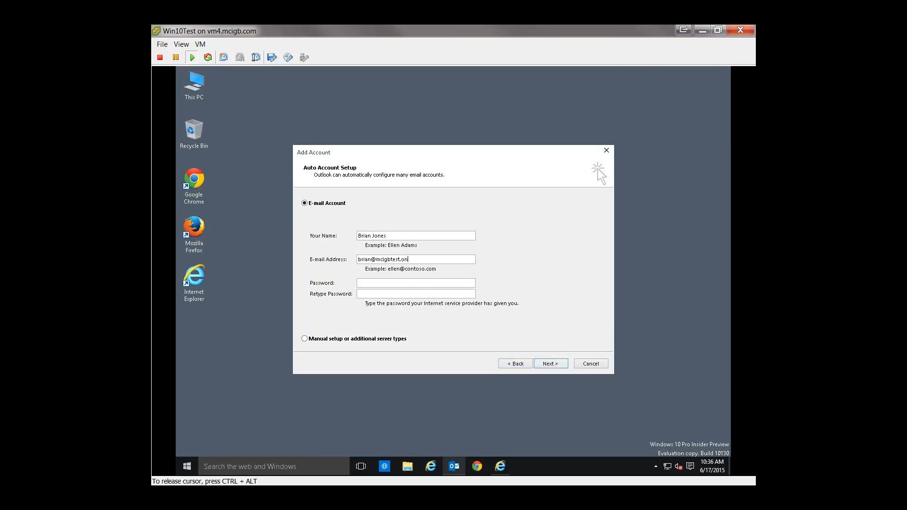
Step: Enter and retype the account password and run the automatic mail server configuration
{"action": "key", "text": "Tab"}
{"action": "type", "text": "*****************"}
{"action": "type", "text": "*"}
{"action": "left_click", "coordinate": [552, 364]}
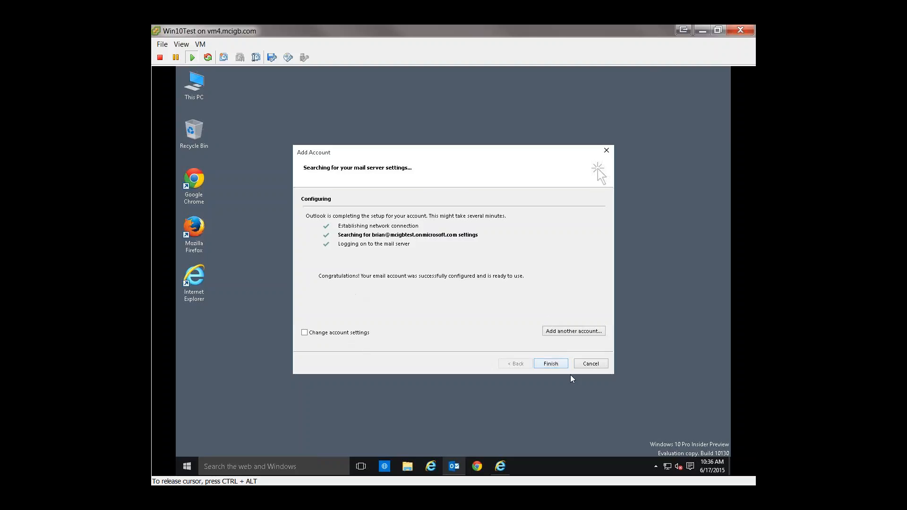
Step: Finish the email account setup and open Outlook 2013 with the configured profile
{"action": "left_click", "coordinate": [554, 367]}
{"action": "left_click", "coordinate": [533, 301]}
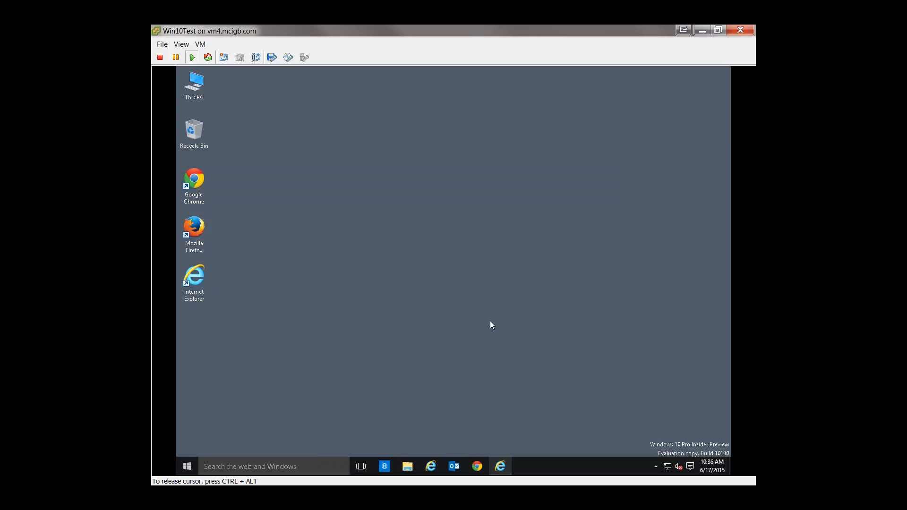
{"action": "left_click", "coordinate": [453, 468]}
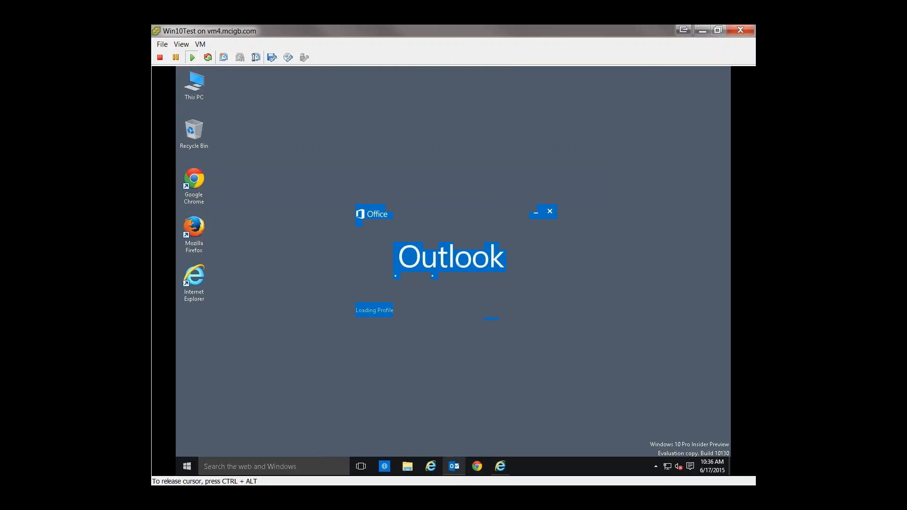
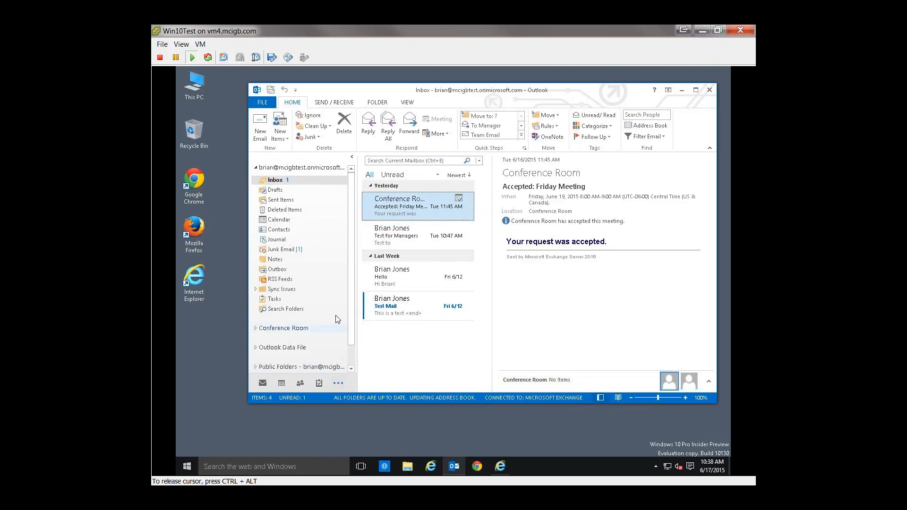
Step: Expand the Sales Mailbox in the folder list and view its Inbox
{"action": "scroll", "coordinate": [350, 317], "scroll_direction": "down", "scroll_amount": 2}
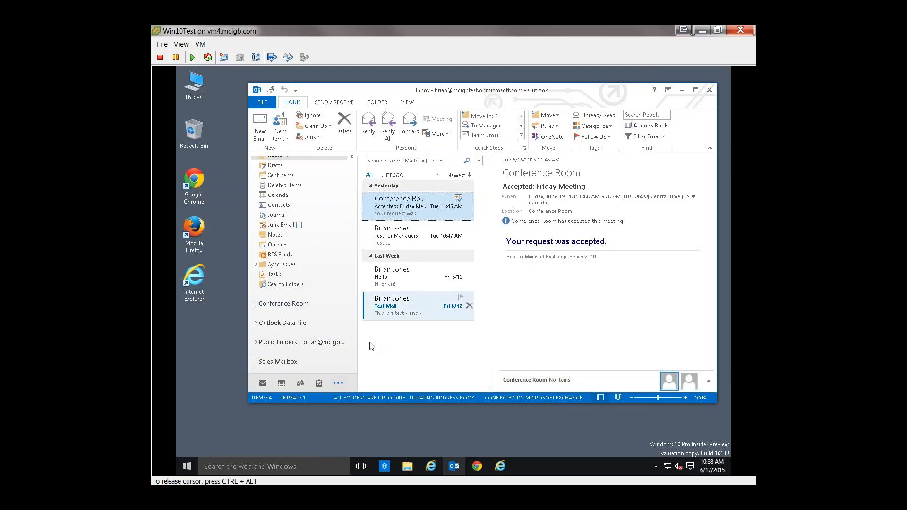
{"action": "left_click", "coordinate": [256, 362]}
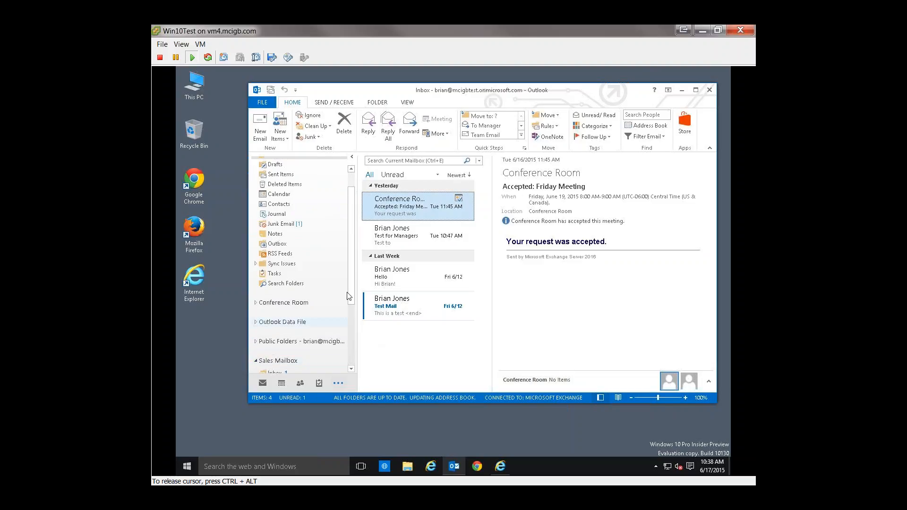
{"action": "scroll", "coordinate": [350, 282], "scroll_direction": "down", "scroll_amount": 2}
{"action": "left_click", "coordinate": [276, 309]}
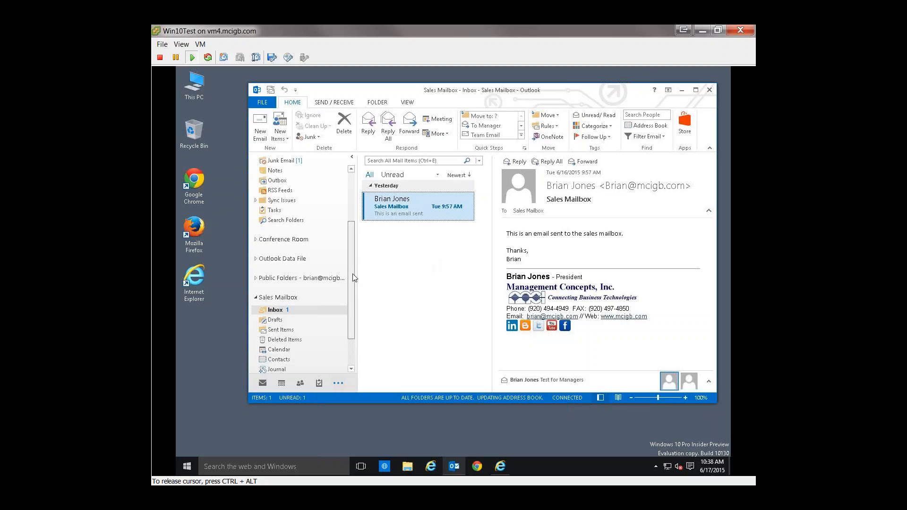
Step: Look through the mailbox folders and return to the user's own Inbox
{"action": "scroll", "coordinate": [355, 278], "scroll_direction": "down", "scroll_amount": 1}
{"action": "scroll", "coordinate": [354, 277], "scroll_direction": "up", "scroll_amount": 1}
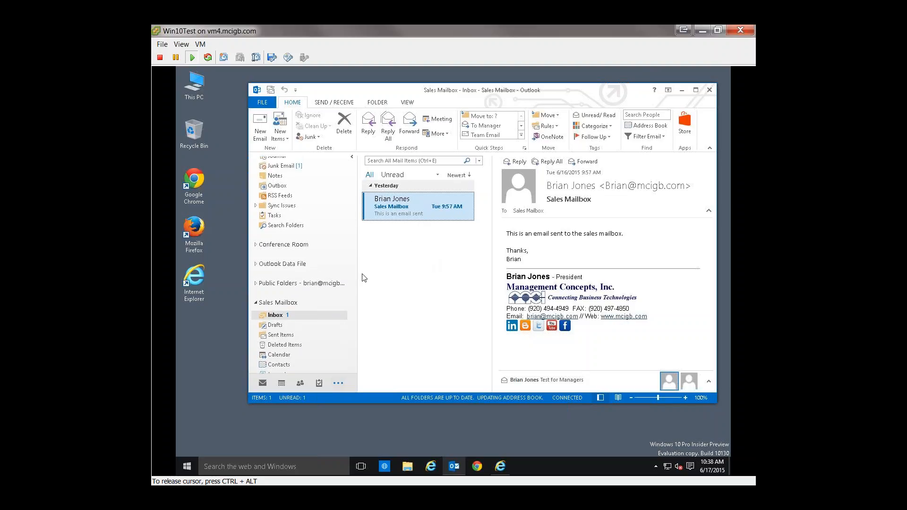
{"action": "scroll", "coordinate": [354, 292], "scroll_direction": "down", "scroll_amount": 1}
{"action": "scroll", "coordinate": [354, 290], "scroll_direction": "up", "scroll_amount": 7}
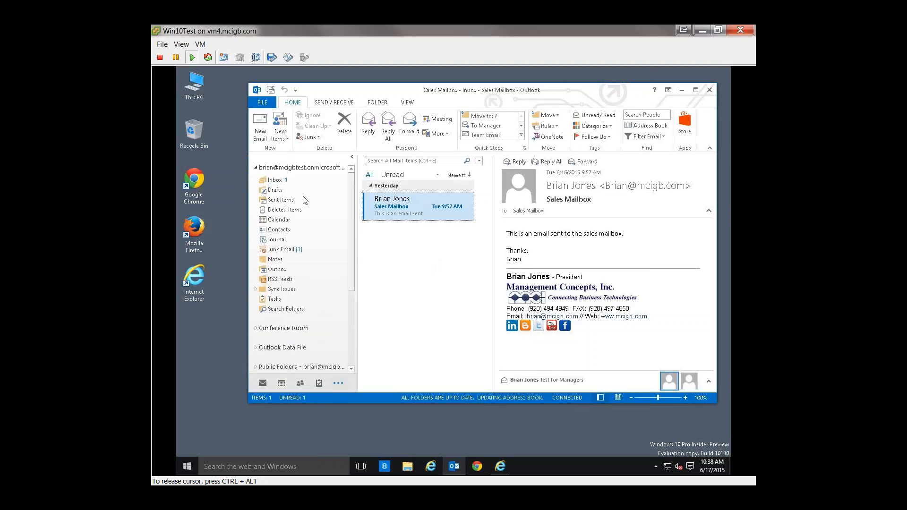
{"action": "left_click", "coordinate": [274, 180]}
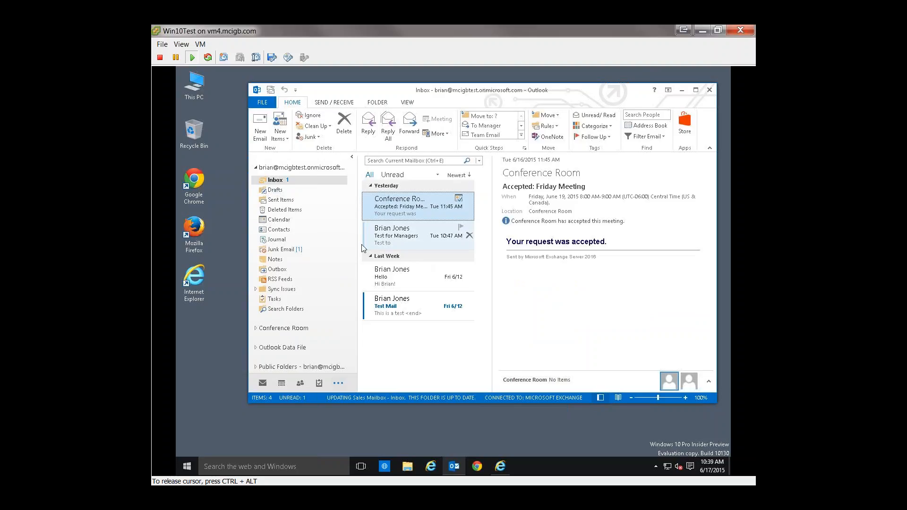
Step: Reopen the Sales Mailbox's Inbox to view the email sent to the shared mailbox
{"action": "scroll", "coordinate": [358, 294], "scroll_direction": "down", "scroll_amount": 4}
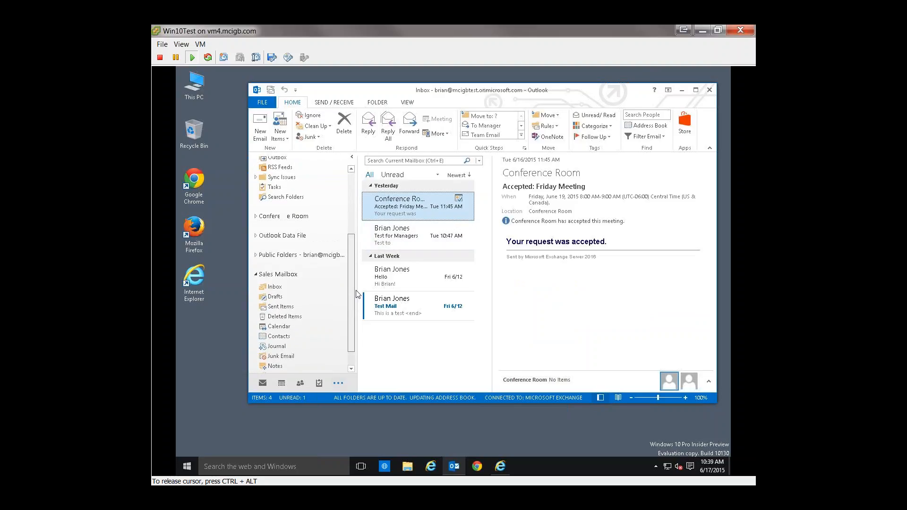
{"action": "left_click_drag", "start_coordinate": [356, 291], "coordinate": [350, 285]}
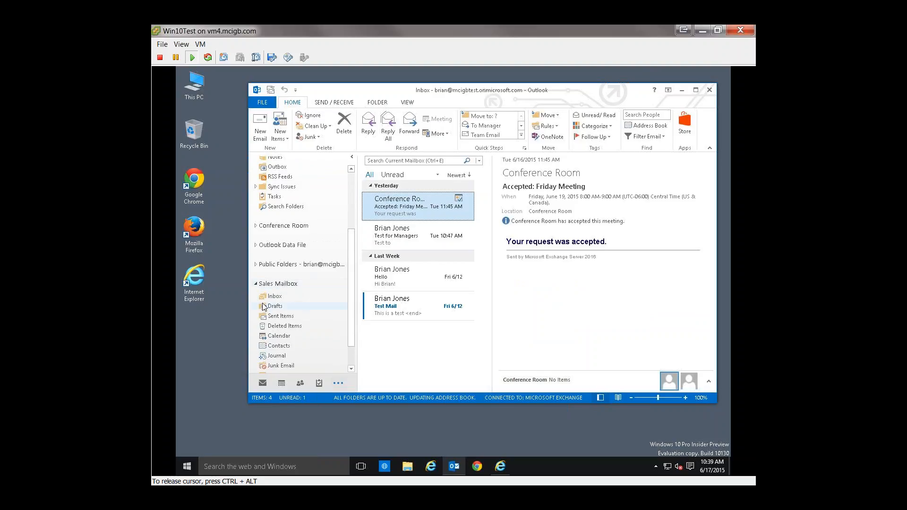
{"action": "left_click", "coordinate": [283, 296]}
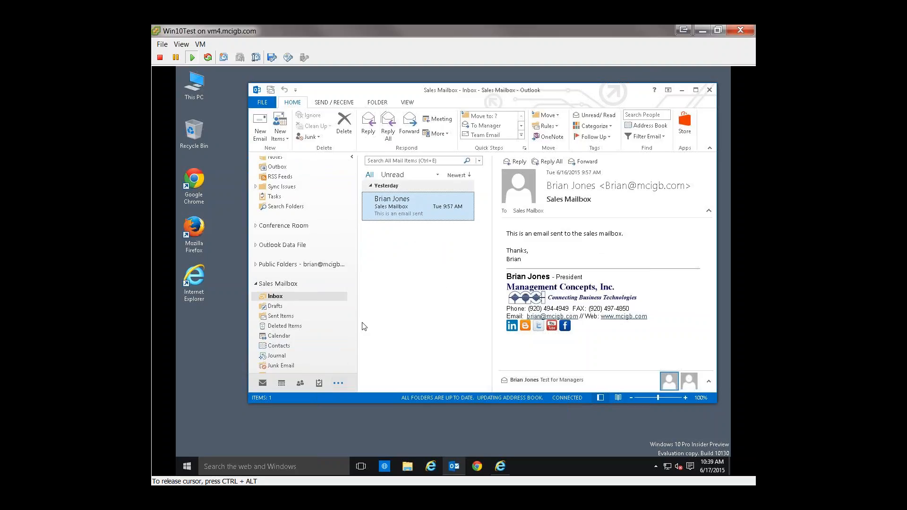
{"action": "scroll", "coordinate": [354, 302], "scroll_direction": "up", "scroll_amount": 2}
{"action": "scroll", "coordinate": [355, 275], "scroll_direction": "up", "scroll_amount": 2}
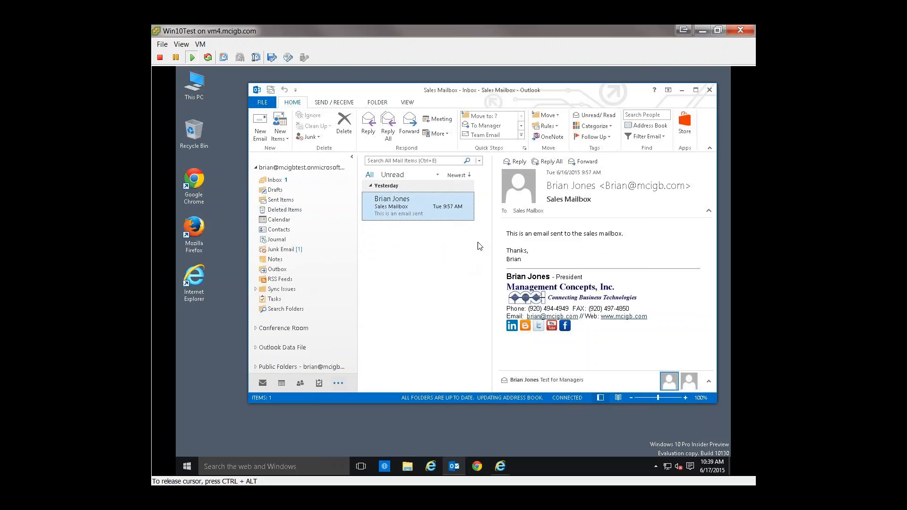
Step: Open the Exchange account's server settings for changing and examine the Cached Exchange Mode offline mail setting
{"action": "left_click", "coordinate": [265, 103]}
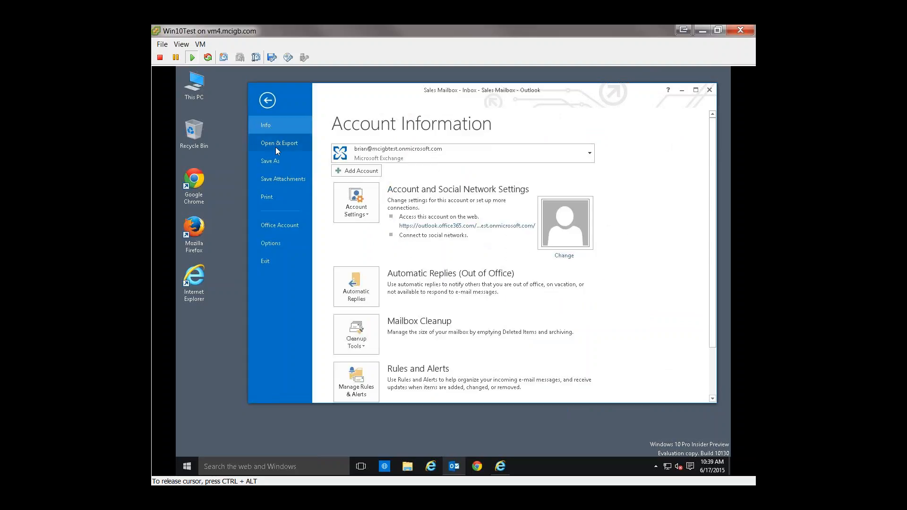
{"action": "left_click", "coordinate": [363, 208]}
{"action": "left_click", "coordinate": [367, 231]}
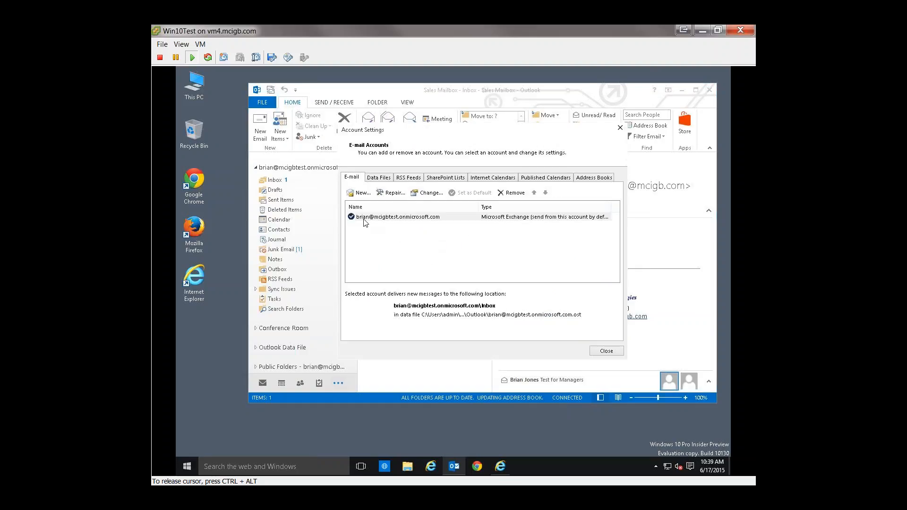
{"action": "left_click", "coordinate": [426, 193]}
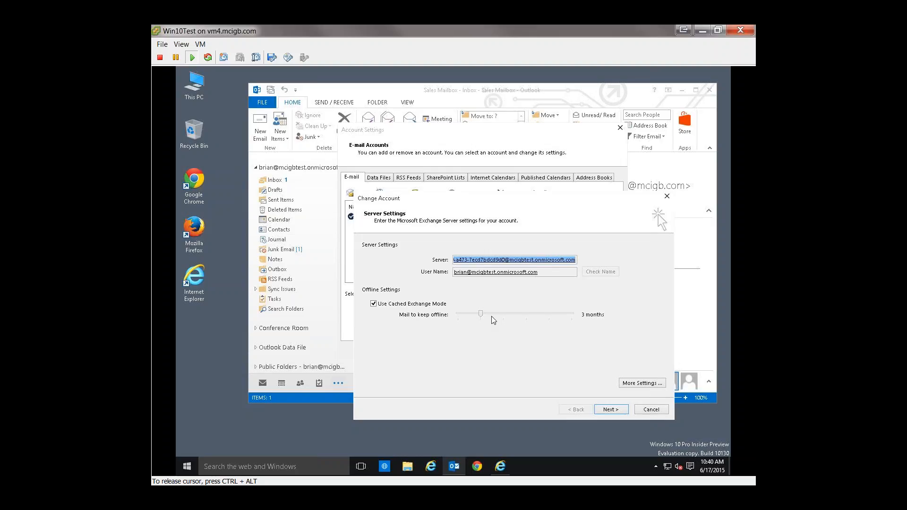
{"action": "mouse_move", "coordinate": [482, 315]}
{"action": "left_mouse_down"}
{"action": "mouse_move", "coordinate": [575, 316]}
{"action": "mouse_move", "coordinate": [489, 322]}
{"action": "left_mouse_up"}
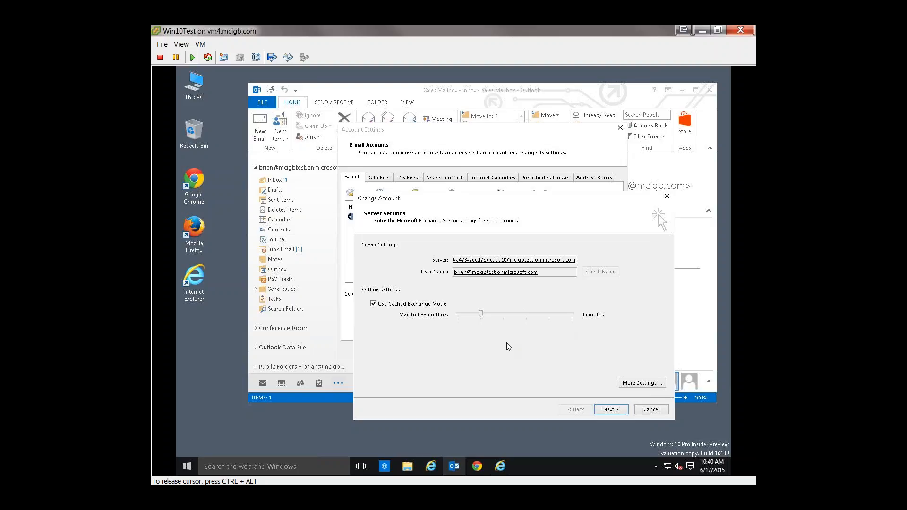
Step: Enable Download Public Folder Favorites in the account's advanced Cached Exchange Mode settings
{"action": "left_click", "coordinate": [633, 384]}
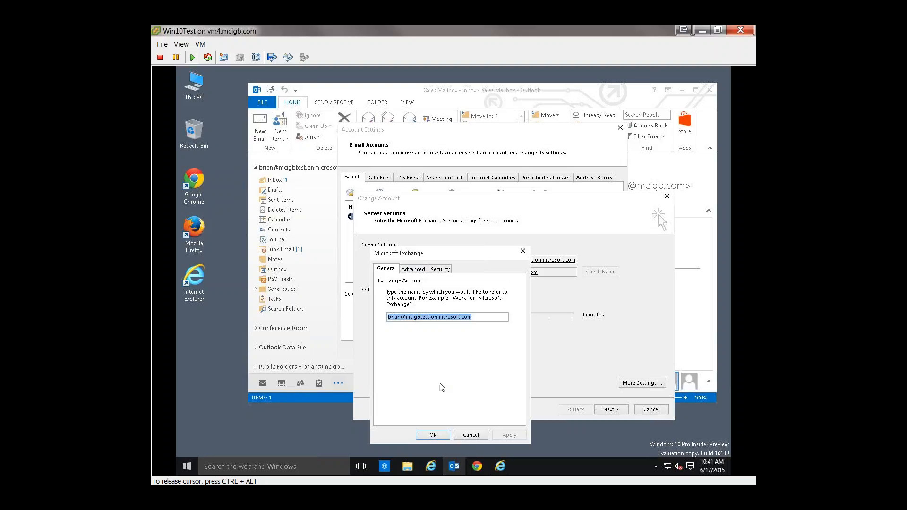
{"action": "left_click", "coordinate": [473, 433]}
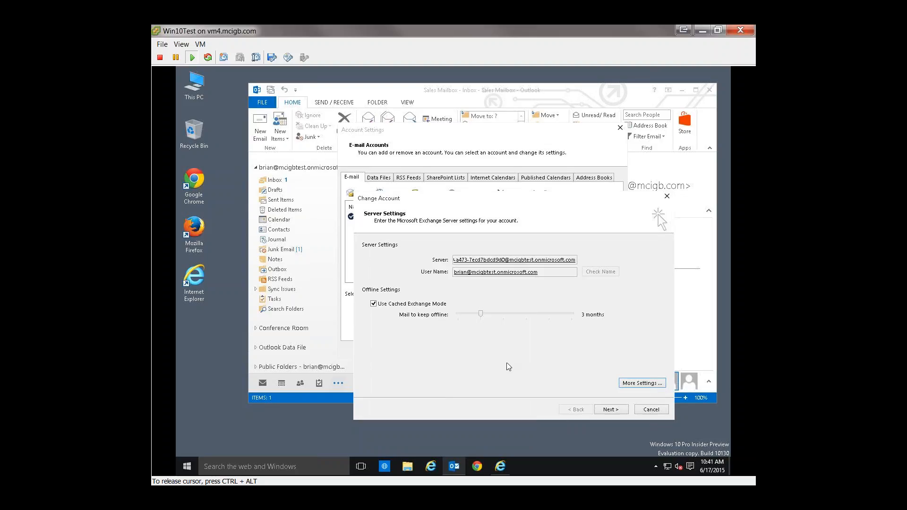
{"action": "left_click", "coordinate": [637, 384]}
{"action": "left_click", "coordinate": [408, 270]}
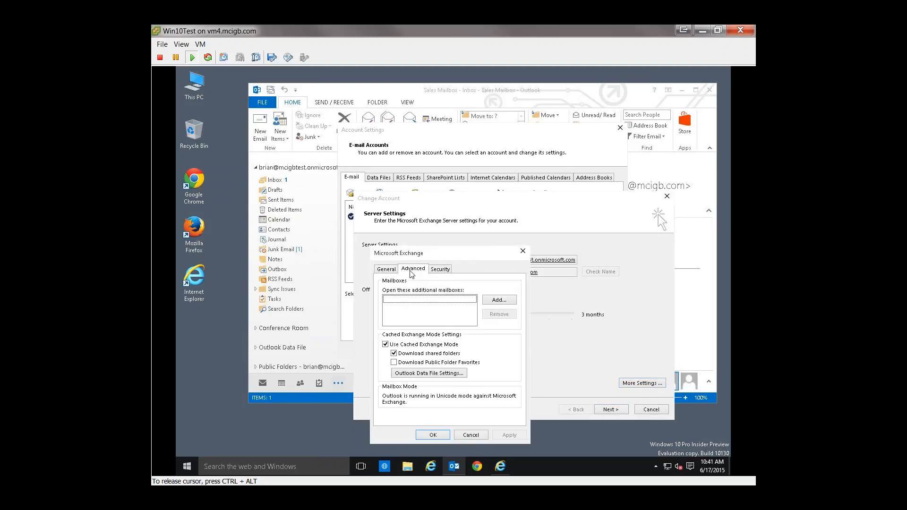
{"action": "left_click", "coordinate": [394, 363]}
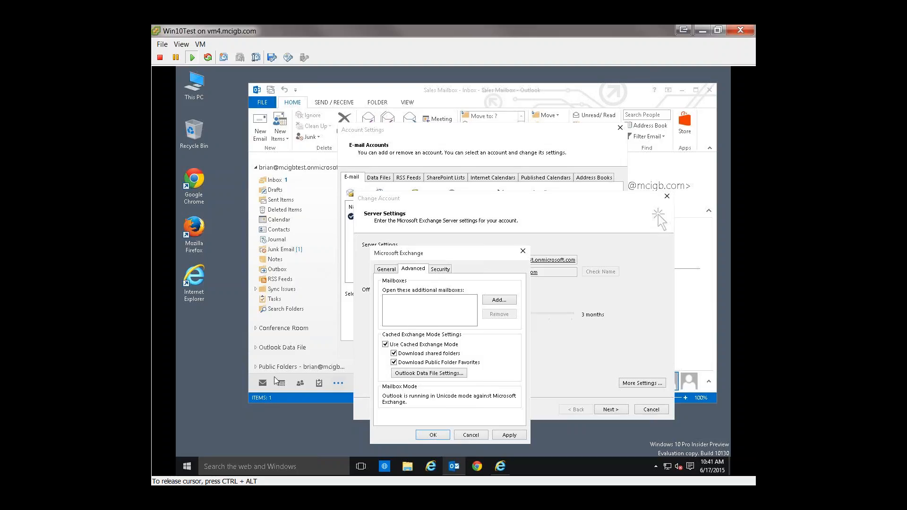
{"action": "left_click", "coordinate": [433, 434]}
{"action": "left_click", "coordinate": [528, 300]}
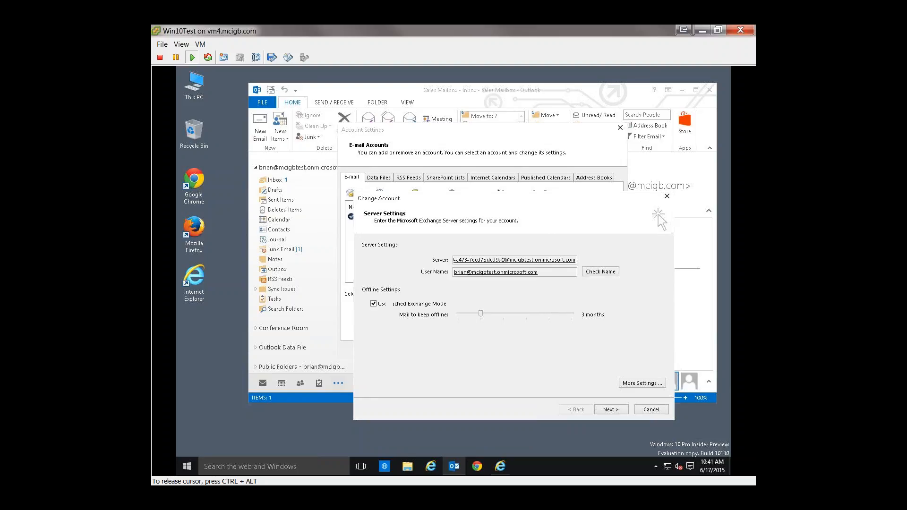
Step: Complete the Exchange account change and close the account settings
{"action": "left_click", "coordinate": [611, 409]}
{"action": "left_click", "coordinate": [611, 410]}
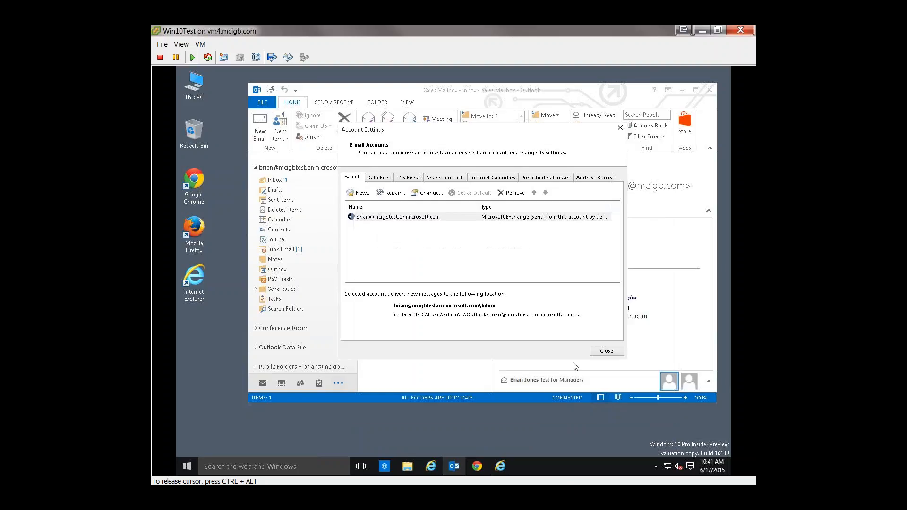
{"action": "left_click", "coordinate": [612, 355]}
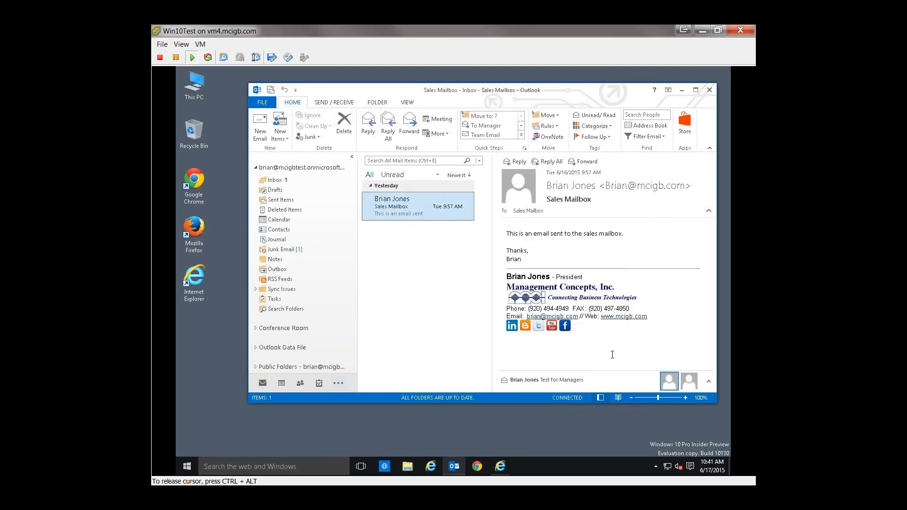
Step: Show the user's calendar in Outlook and minimize the Outlook window
{"action": "left_click", "coordinate": [281, 383]}
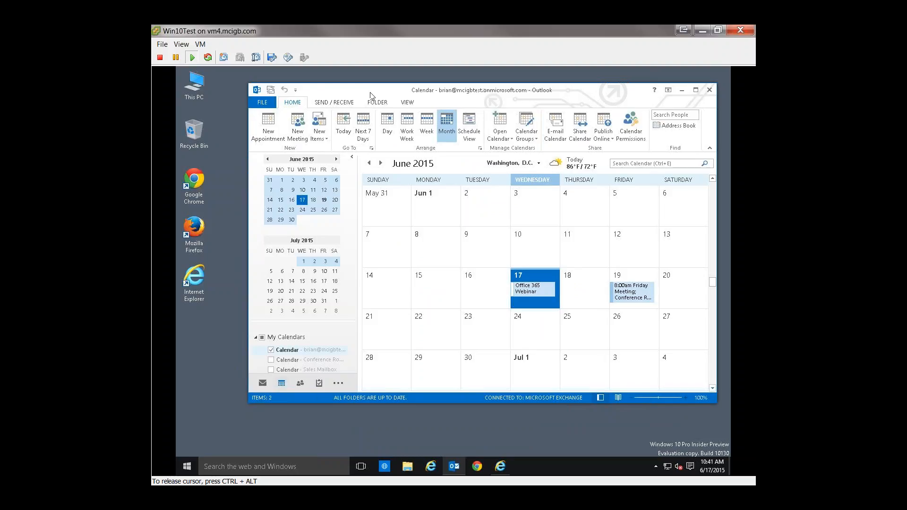
{"action": "left_click_drag", "start_coordinate": [373, 98], "coordinate": [350, 105]}
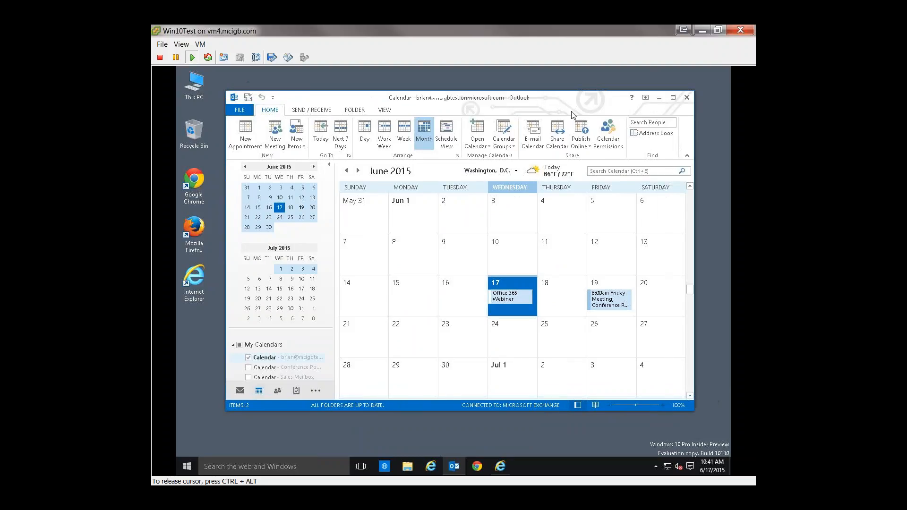
{"action": "left_click", "coordinate": [660, 99]}
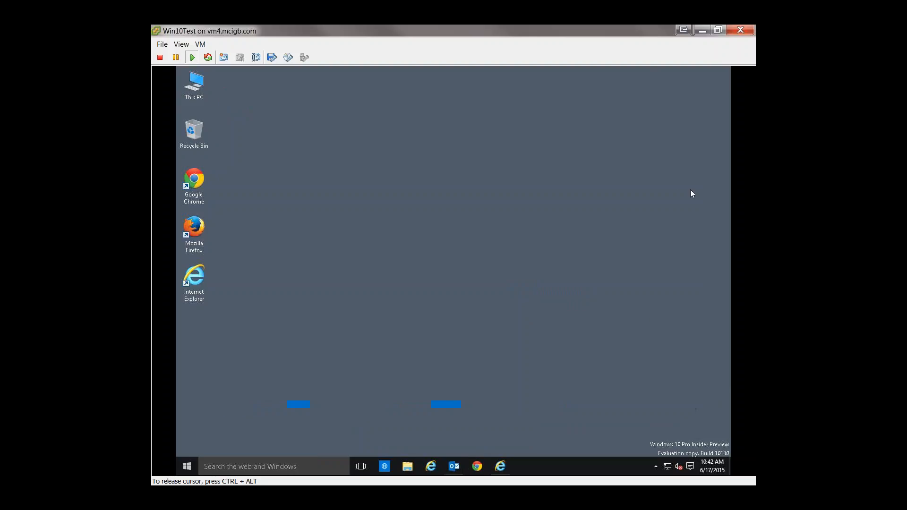
Step: Start Excel 2013 from the Microsoft Office 2013 group of installed programs
{"action": "left_click", "coordinate": [187, 466]}
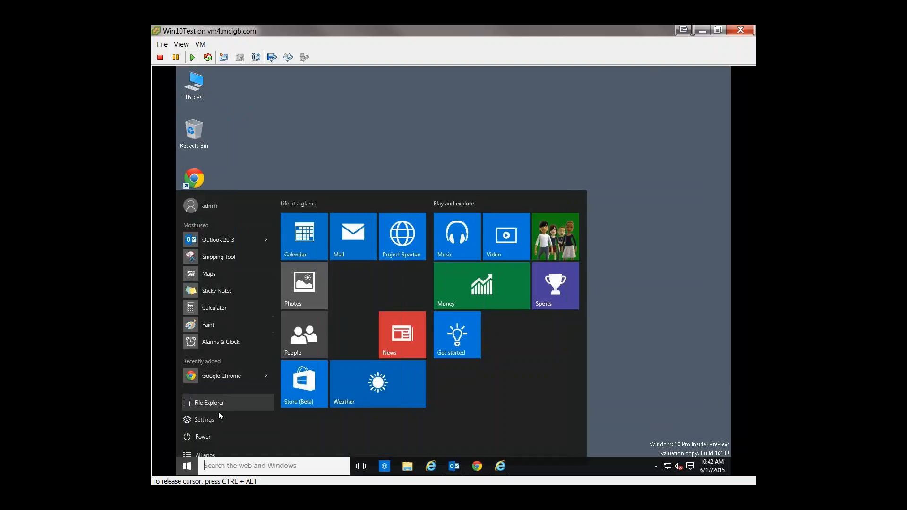
{"action": "left_click", "coordinate": [205, 456]}
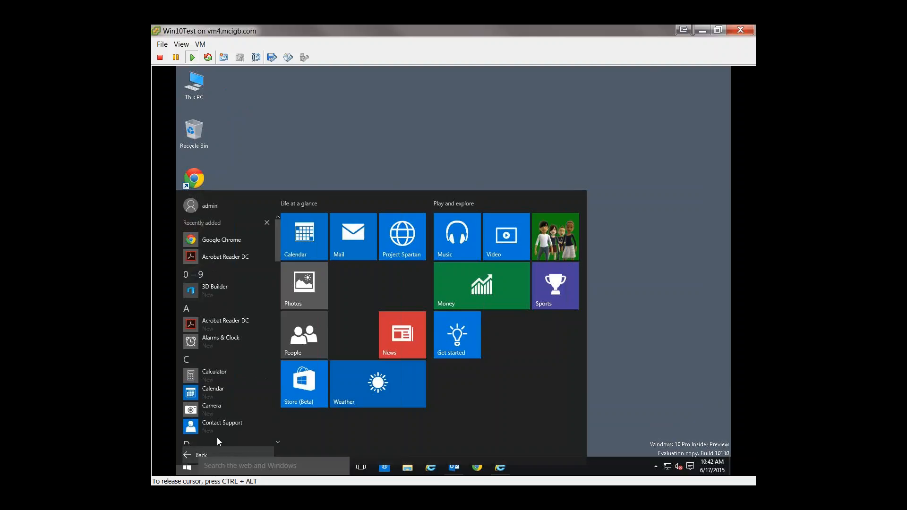
{"action": "scroll", "coordinate": [240, 380], "scroll_direction": "down", "scroll_amount": 3}
{"action": "scroll", "coordinate": [239, 381], "scroll_direction": "down", "scroll_amount": 5}
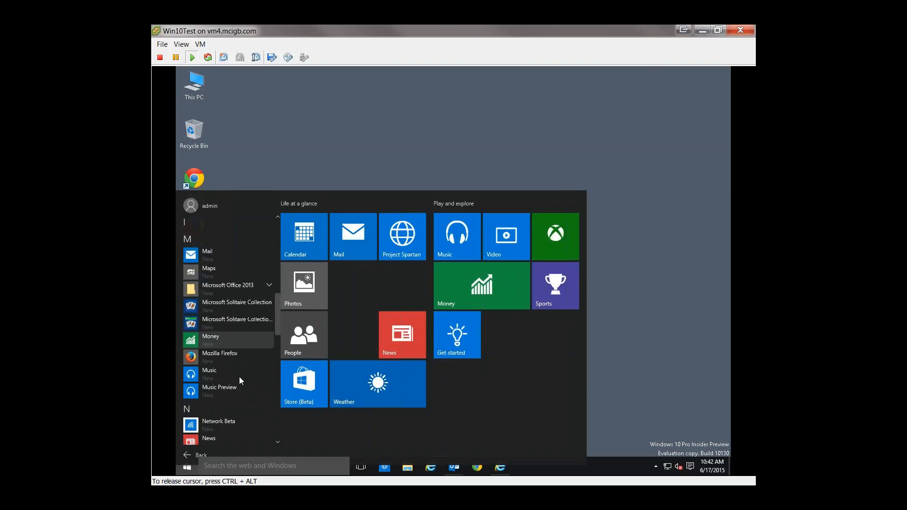
{"action": "left_click", "coordinate": [237, 283]}
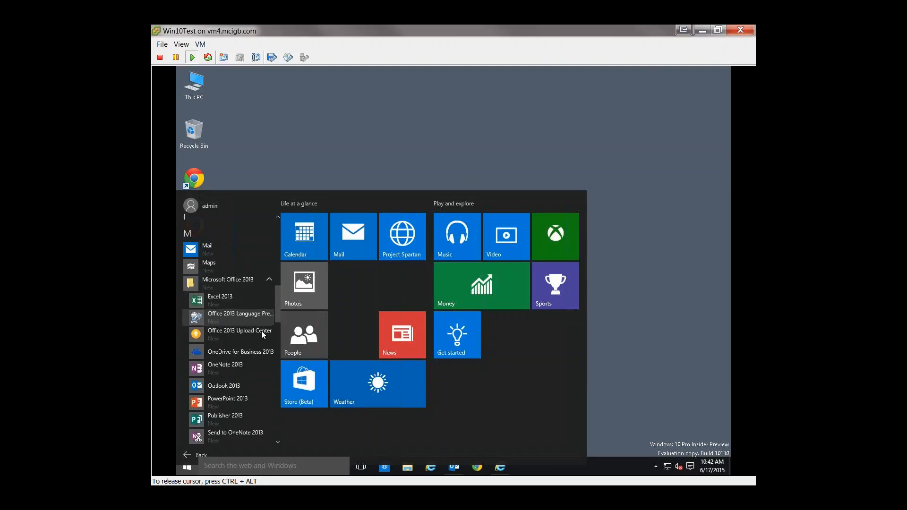
{"action": "left_click", "coordinate": [221, 299]}
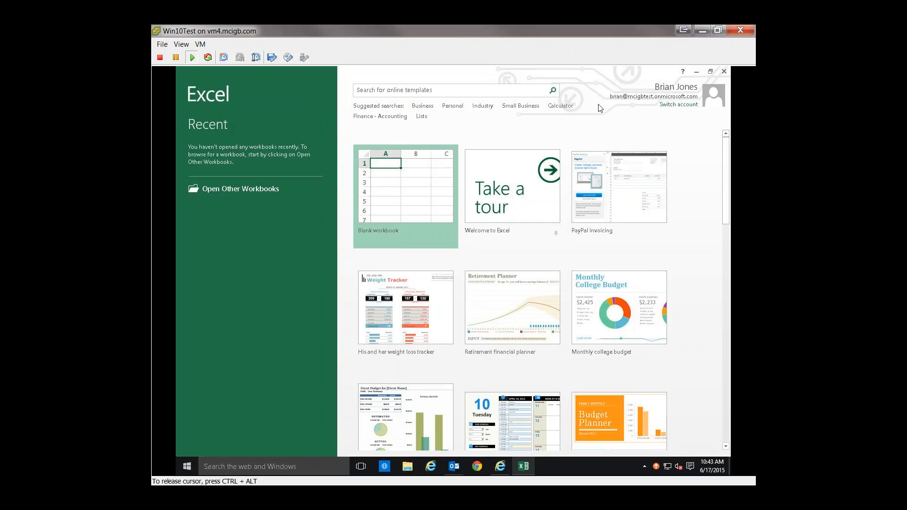
Step: Create a blank workbook, and minimize both Excel and the virtual machine window
{"action": "left_click", "coordinate": [405, 196]}
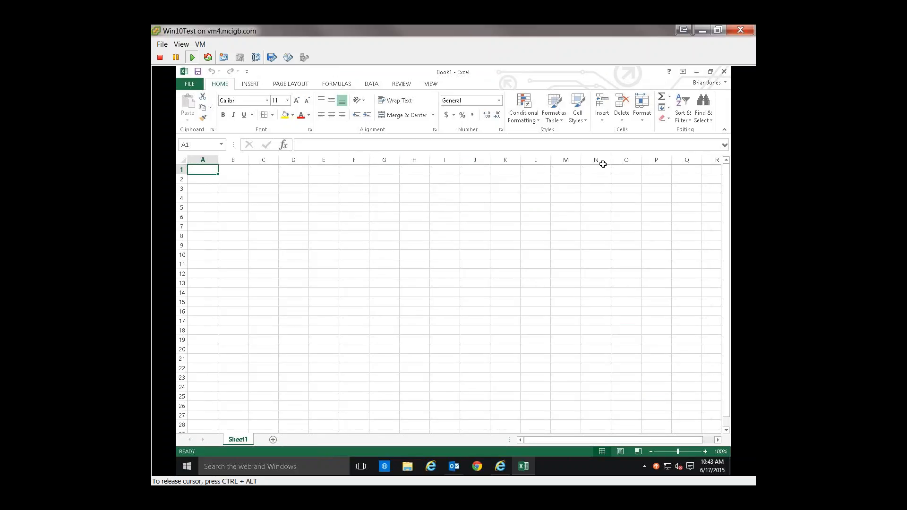
{"action": "left_click", "coordinate": [696, 72]}
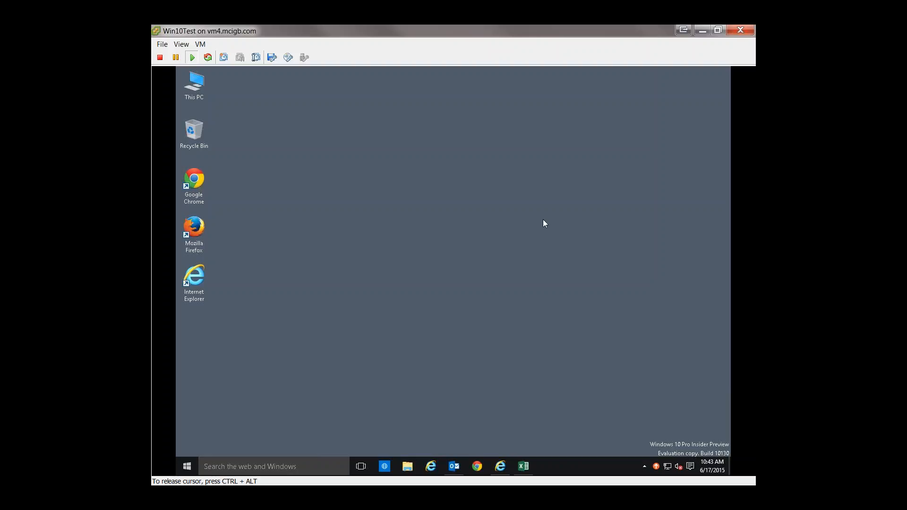
{"action": "left_click", "coordinate": [699, 31]}
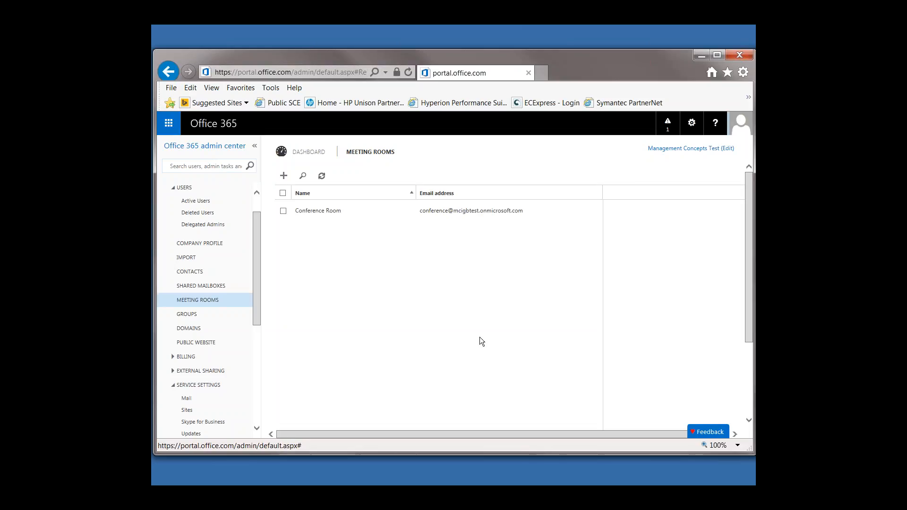
Step: Open the Exchange admin center from the Office 365 admin center and show the recipient mailboxes
{"action": "left_click_drag", "start_coordinate": [257, 289], "coordinate": [259, 385]}
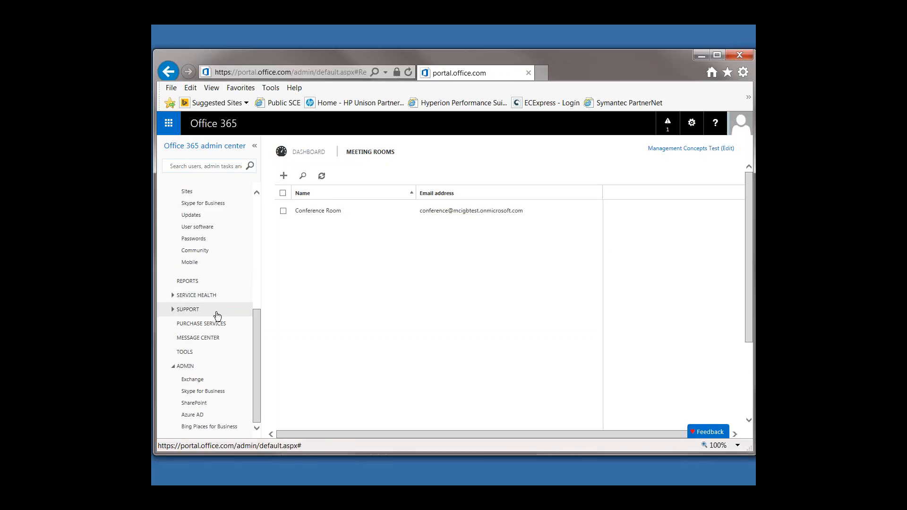
{"action": "left_click", "coordinate": [194, 380]}
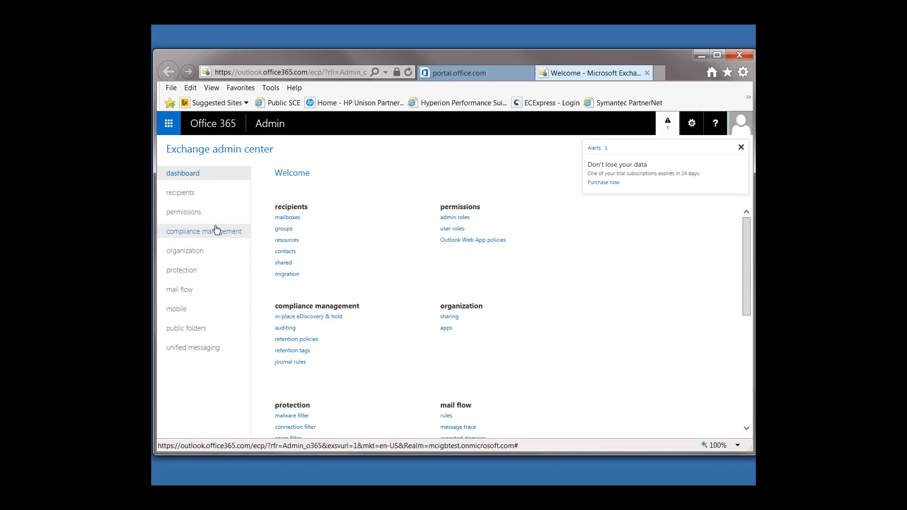
{"action": "left_click", "coordinate": [175, 195]}
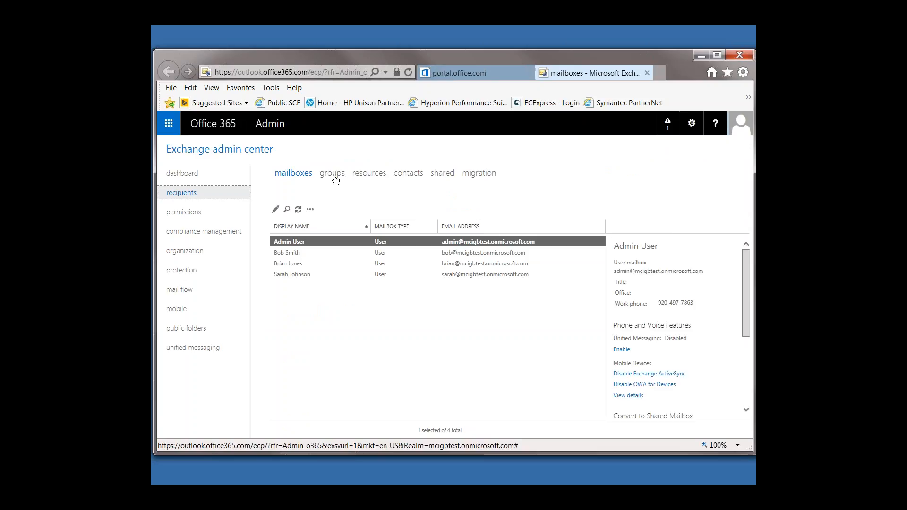
Step: Open the Managers distribution group from the recipient groups and review its ownership, membership and email options
{"action": "left_click", "coordinate": [333, 176]}
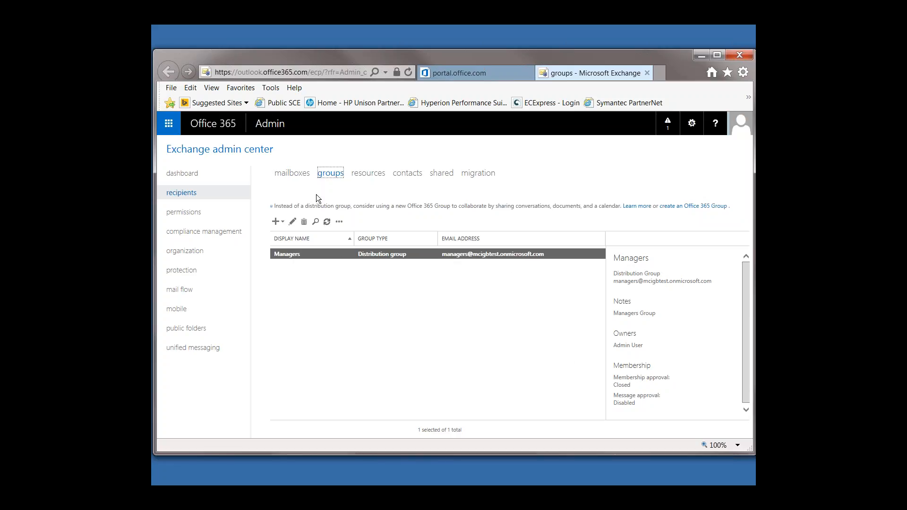
{"action": "double_click", "coordinate": [287, 254]}
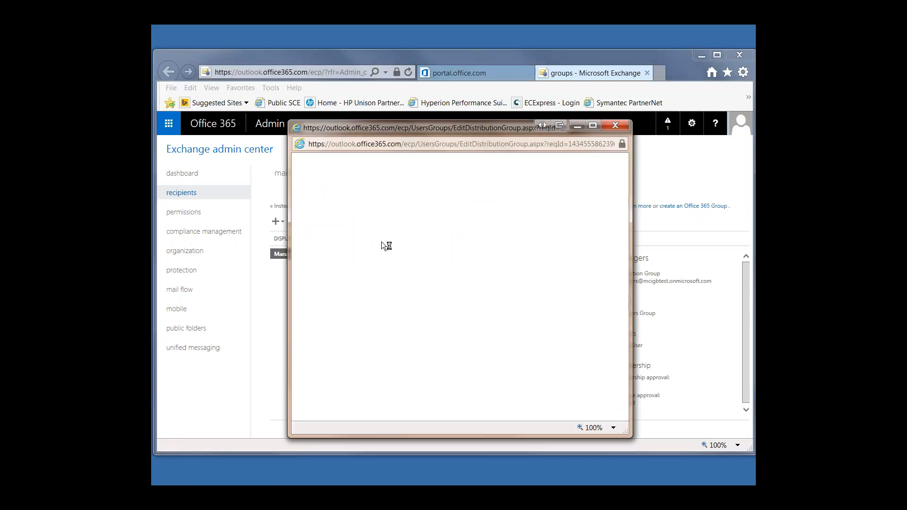
{"action": "left_click", "coordinate": [321, 214]}
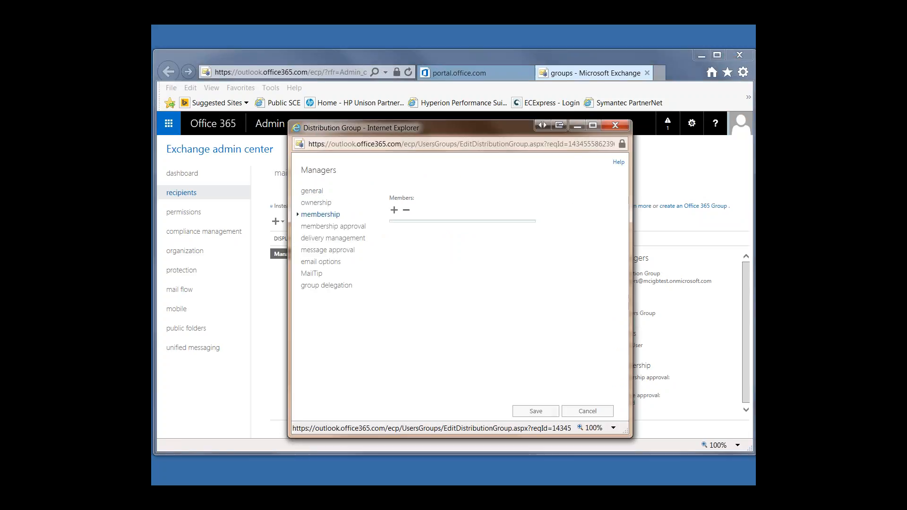
{"action": "left_click", "coordinate": [316, 203]}
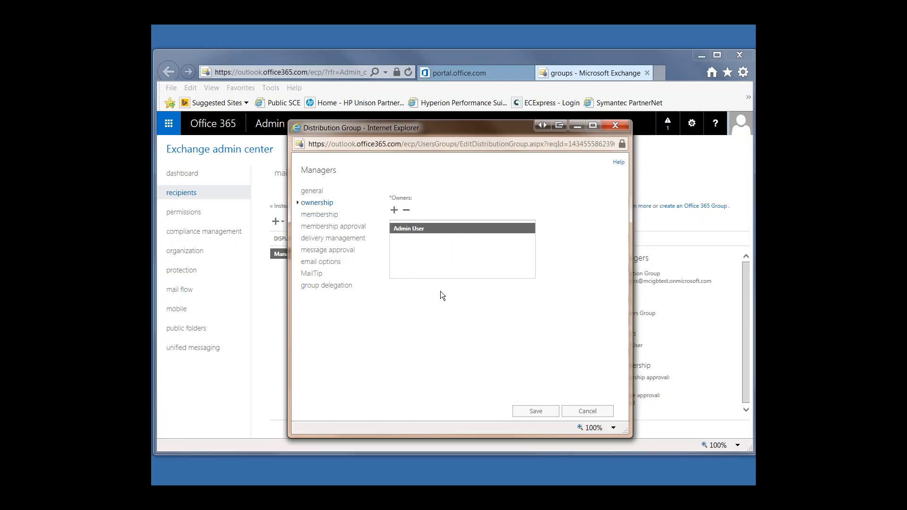
{"action": "left_click", "coordinate": [314, 215]}
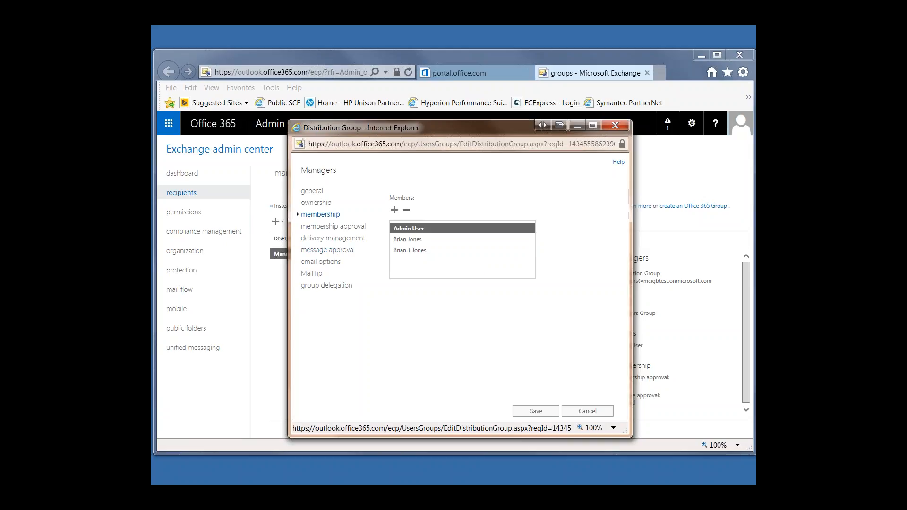
{"action": "left_click", "coordinate": [337, 263]}
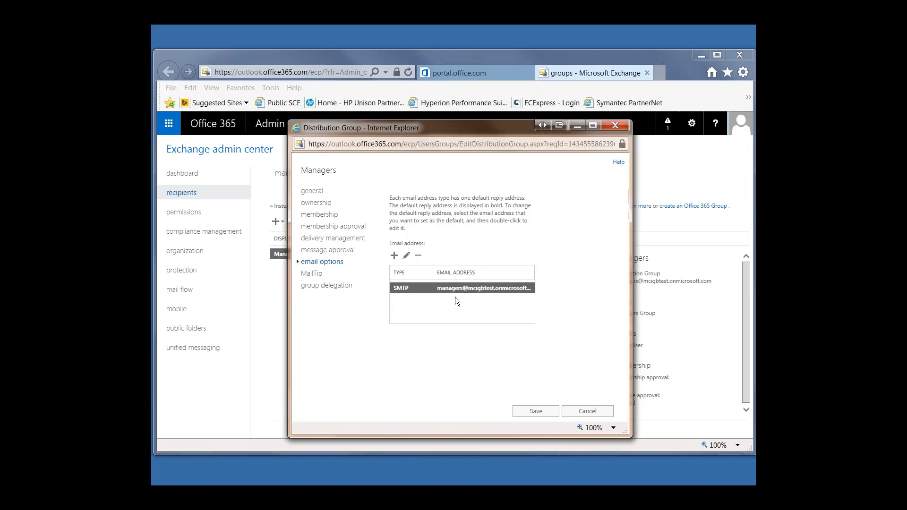
Step: Show the Managers group's delivery management choices for senders inside or outside the organization, and close the group without saving
{"action": "left_click", "coordinate": [338, 239]}
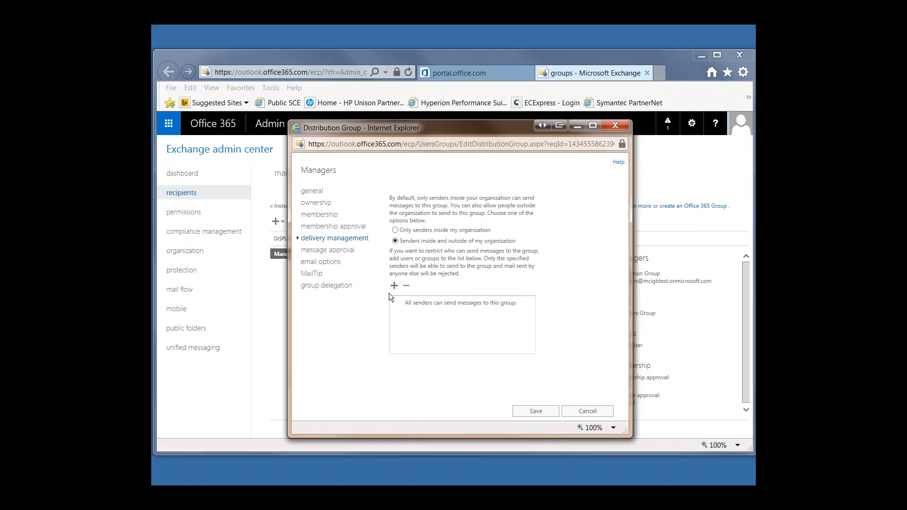
{"action": "left_click", "coordinate": [395, 230]}
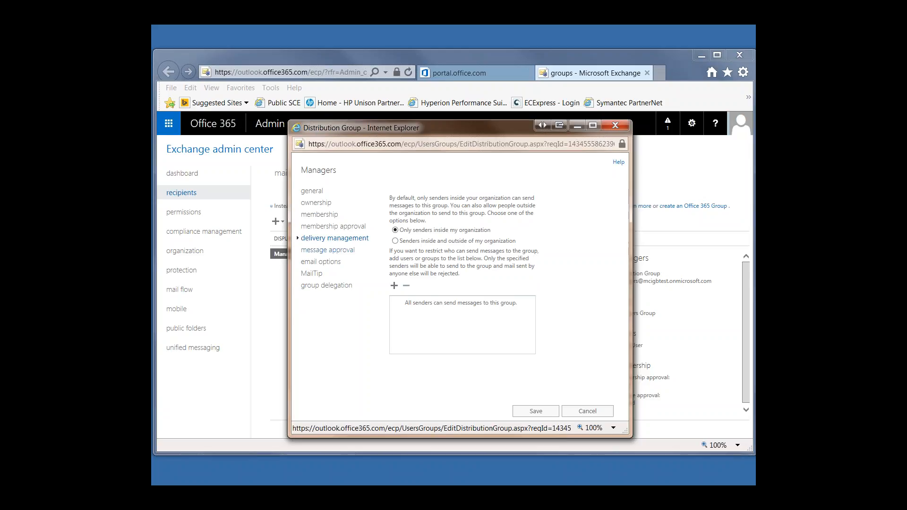
{"action": "left_click", "coordinate": [403, 245]}
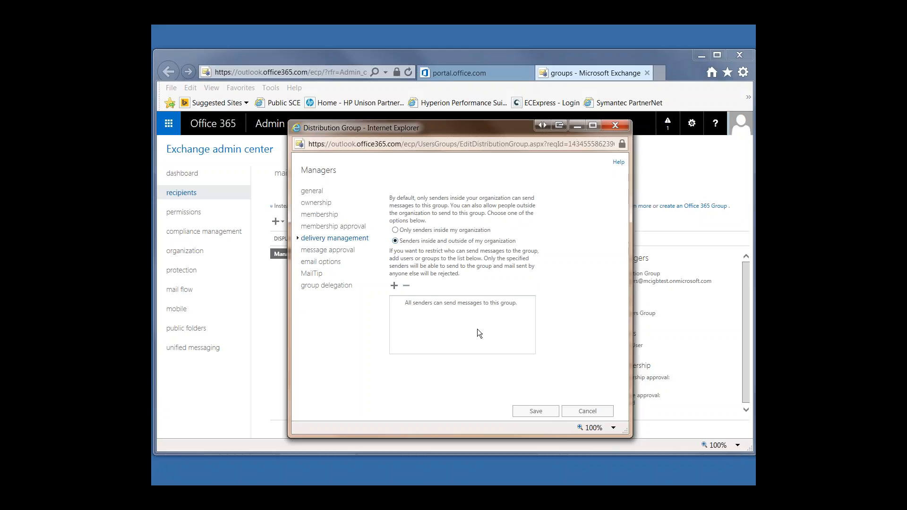
{"action": "left_click", "coordinate": [399, 231]}
{"action": "left_click", "coordinate": [587, 411]}
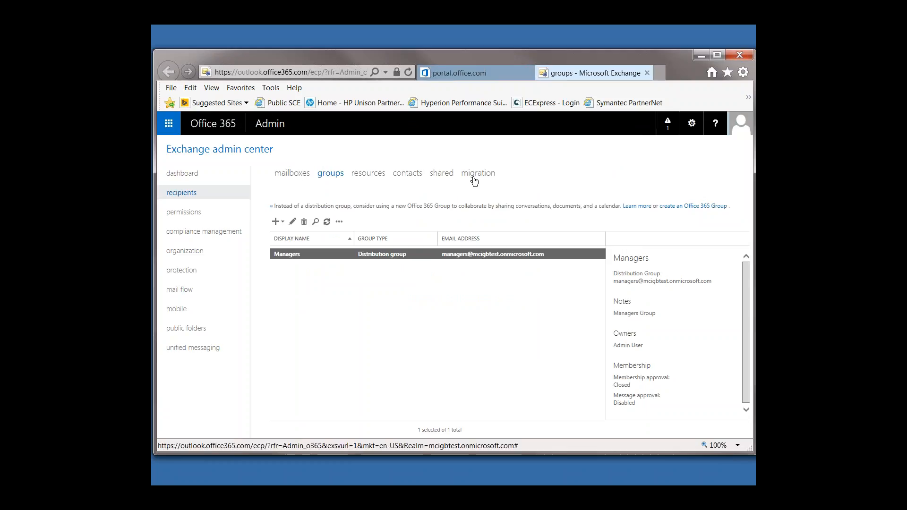
Step: Open the third user mailbox in the recipients list, review its email address, mailbox delegation and mailbox features, and close it without saving
{"action": "left_click", "coordinate": [292, 174]}
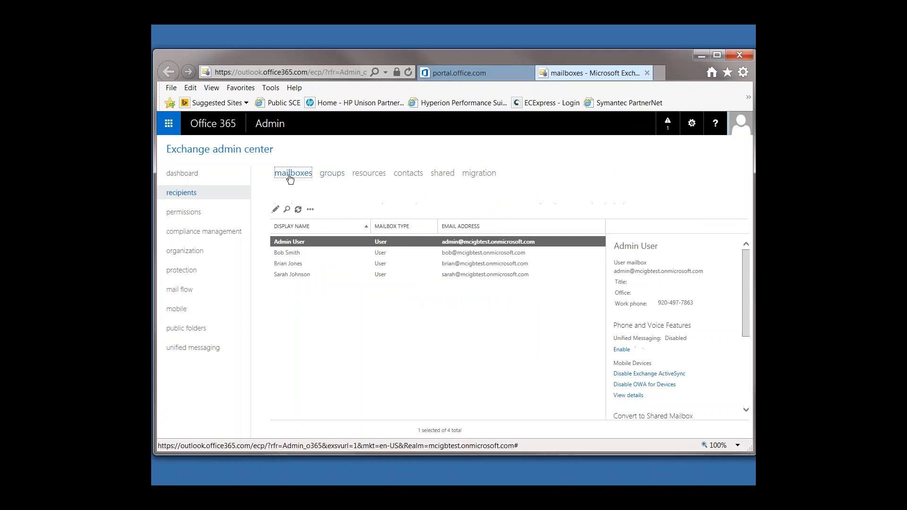
{"action": "double_click", "coordinate": [302, 263]}
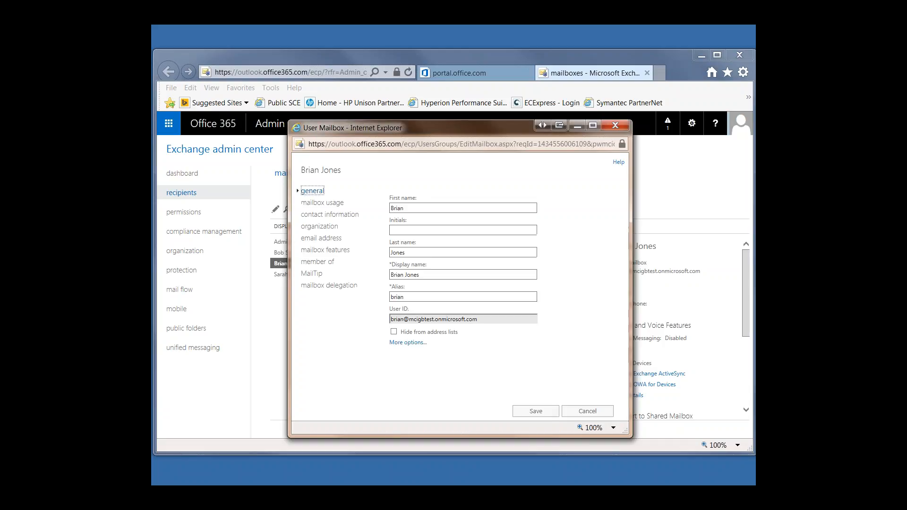
{"action": "left_click", "coordinate": [323, 237]}
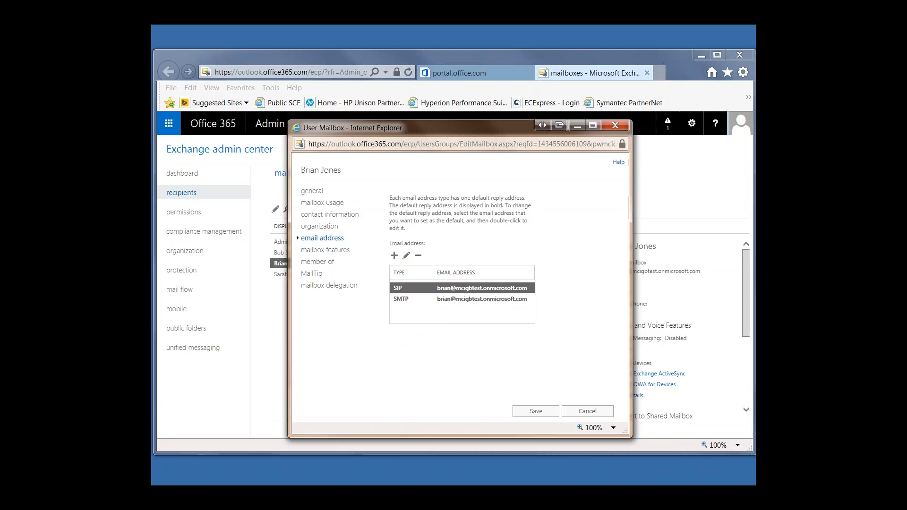
{"action": "left_click", "coordinate": [330, 286]}
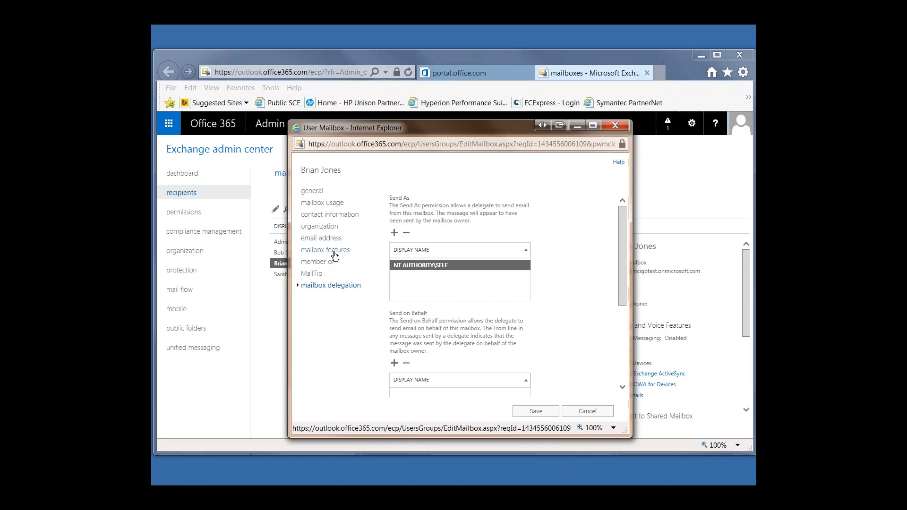
{"action": "left_click", "coordinate": [326, 251]}
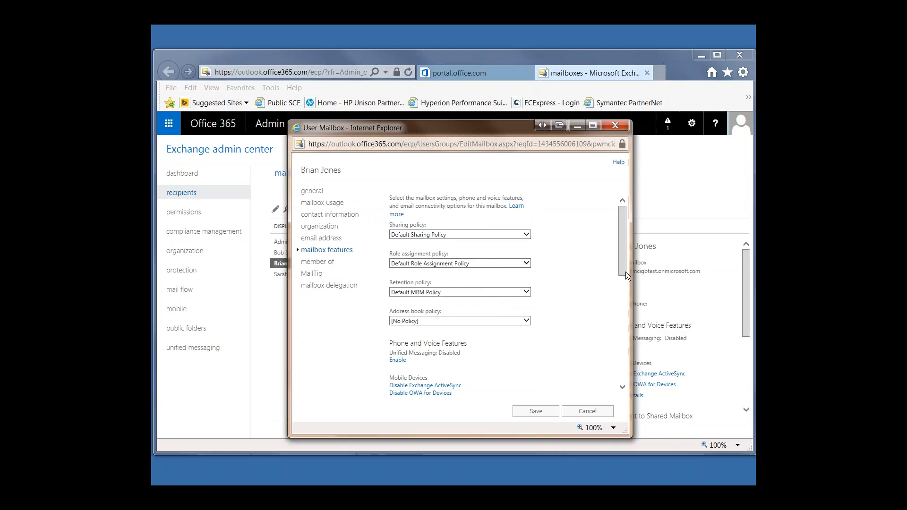
{"action": "left_click_drag", "start_coordinate": [625, 265], "coordinate": [626, 353]}
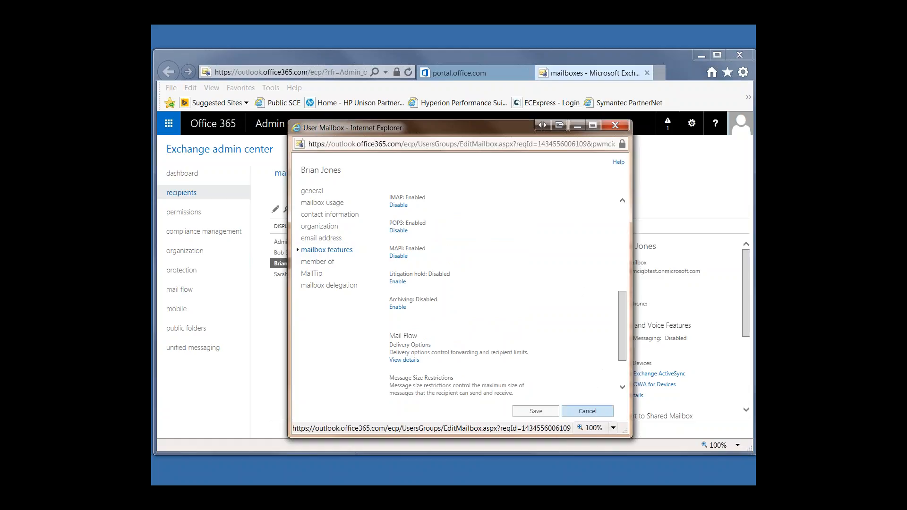
{"action": "left_click", "coordinate": [594, 414]}
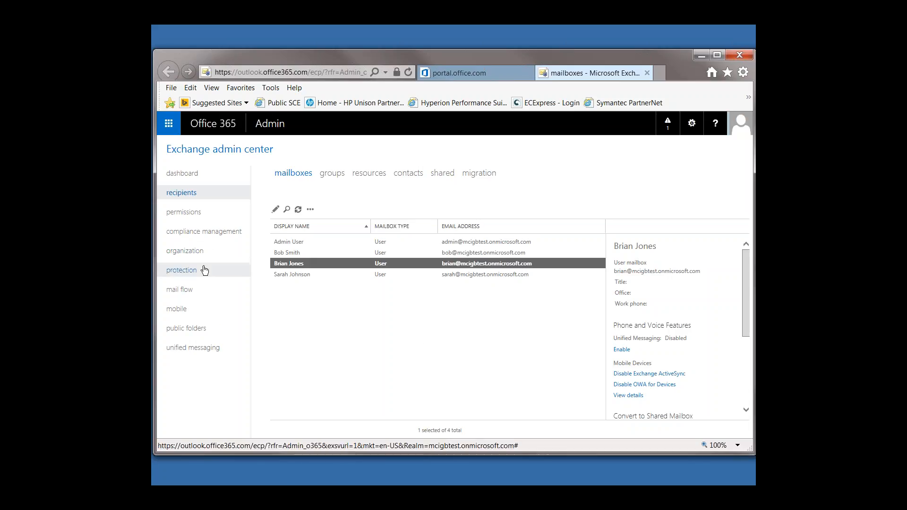
Step: Open the Default spam filter policy under protection, review its spam and bulk actions, and close it without saving
{"action": "left_click", "coordinate": [183, 271]}
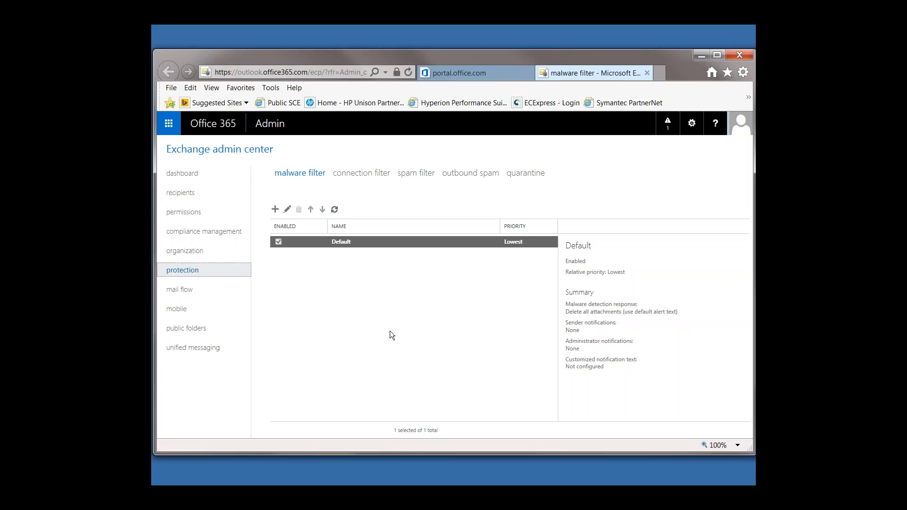
{"action": "left_click", "coordinate": [417, 174]}
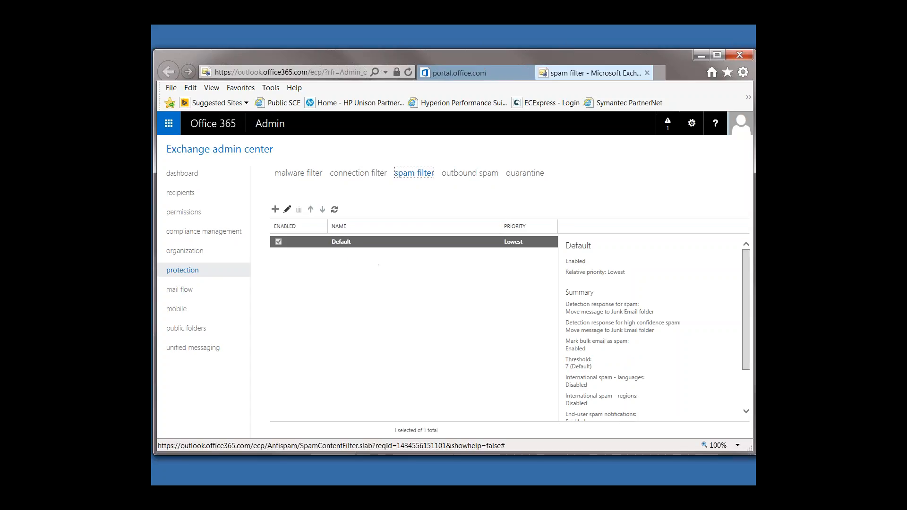
{"action": "left_click", "coordinate": [287, 211]}
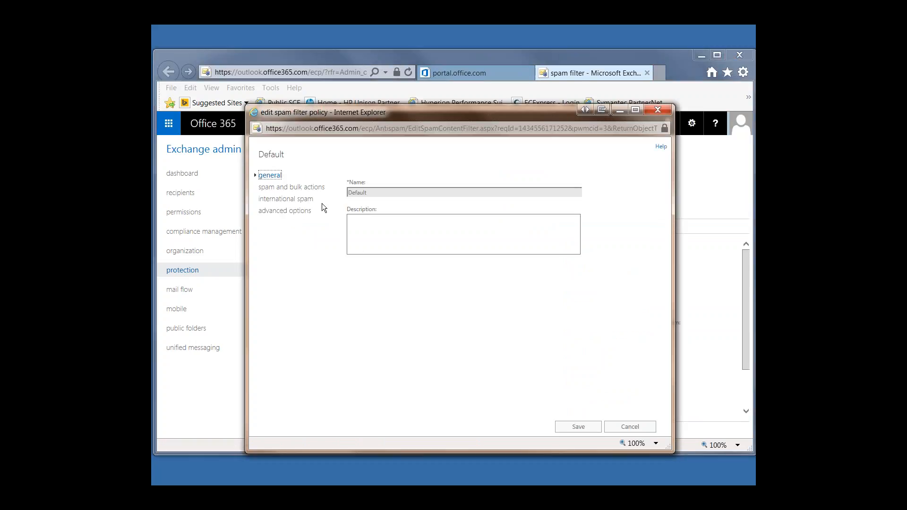
{"action": "left_click", "coordinate": [307, 188]}
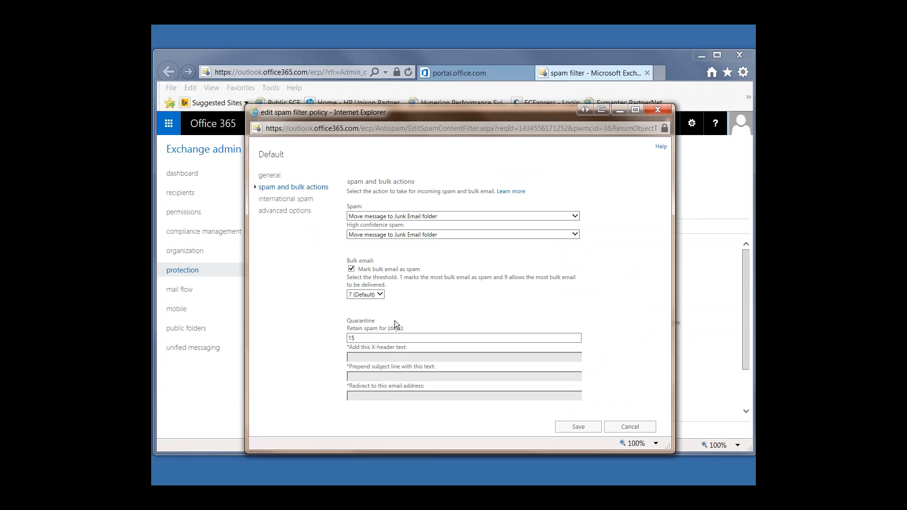
{"action": "left_click", "coordinate": [423, 233]}
{"action": "left_click", "coordinate": [350, 243]}
{"action": "left_click", "coordinate": [635, 427]}
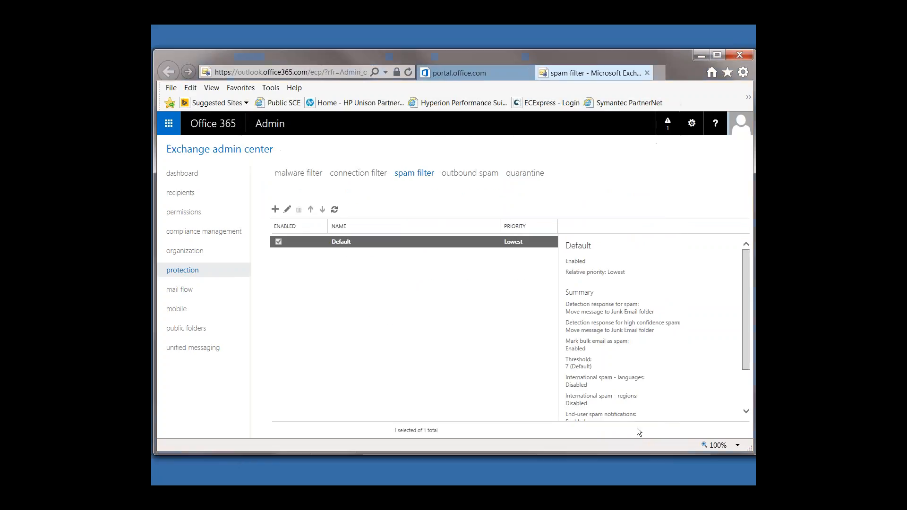
Step: Switch to Outlook in the Win10Test virtual machine, show the Junk Email folder, and minimize the virtual machine window
{"action": "left_click", "coordinate": [274, 490]}
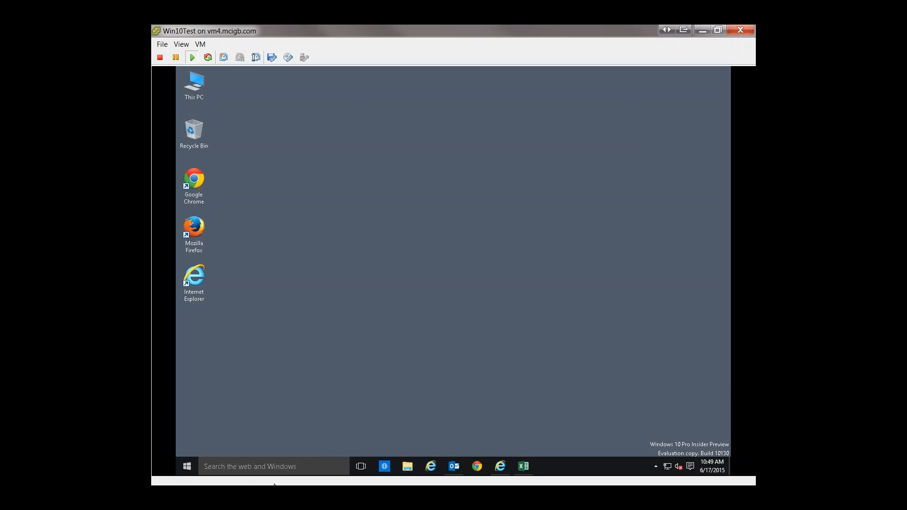
{"action": "left_click", "coordinate": [452, 467]}
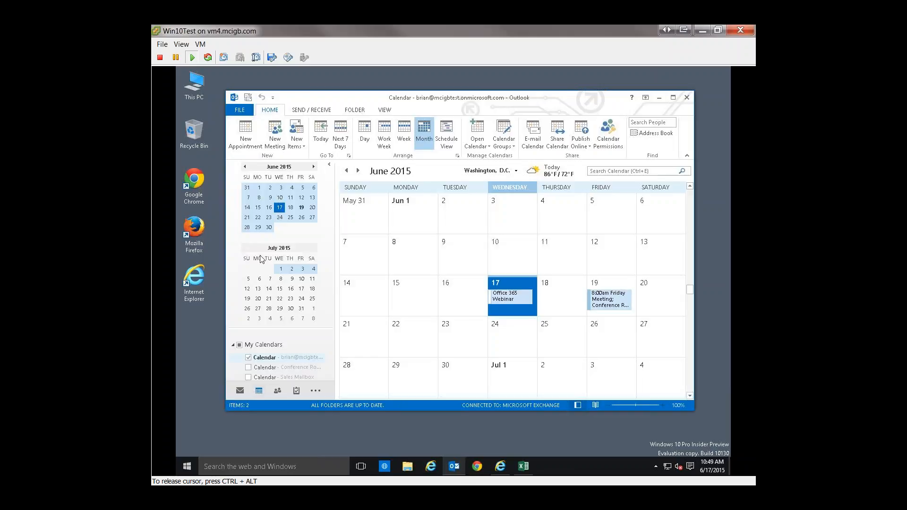
{"action": "left_click", "coordinate": [238, 395]}
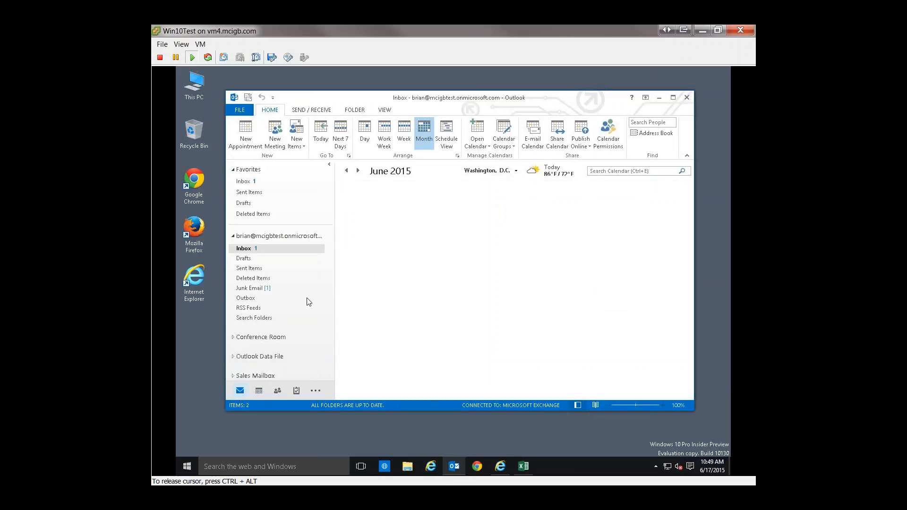
{"action": "left_click", "coordinate": [252, 288]}
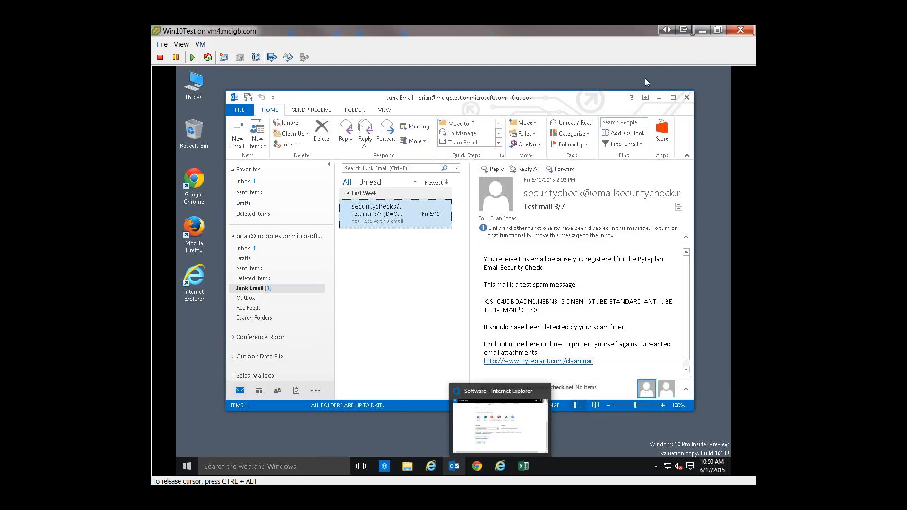
{"action": "left_click", "coordinate": [701, 32]}
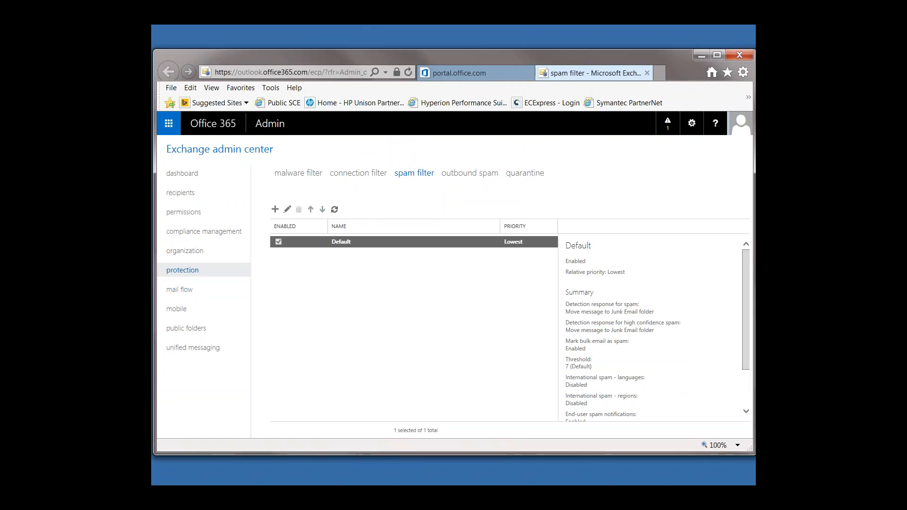
Step: Open the public folders page of the Exchange admin center, switch to Outlook in the Win10Test virtual machine, and display the full folder list
{"action": "left_click", "coordinate": [188, 330]}
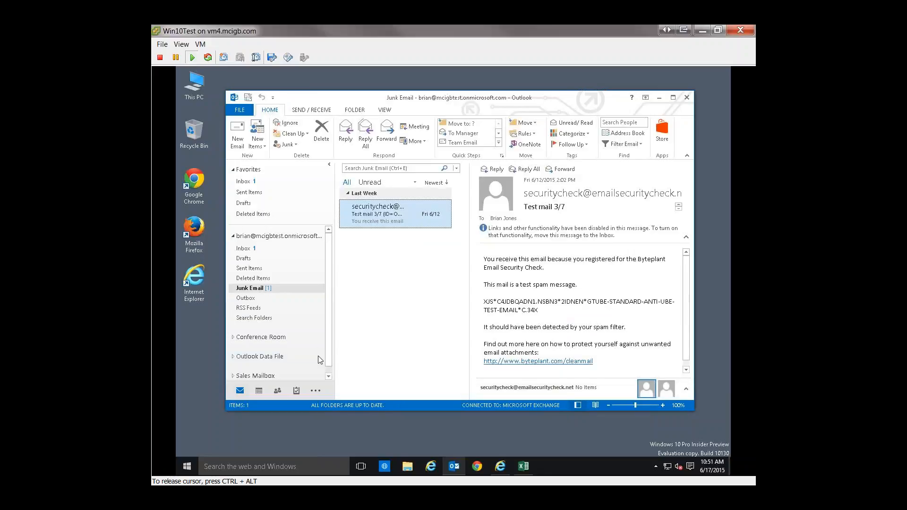
{"action": "scroll", "coordinate": [319, 352], "scroll_direction": "down", "scroll_amount": 1}
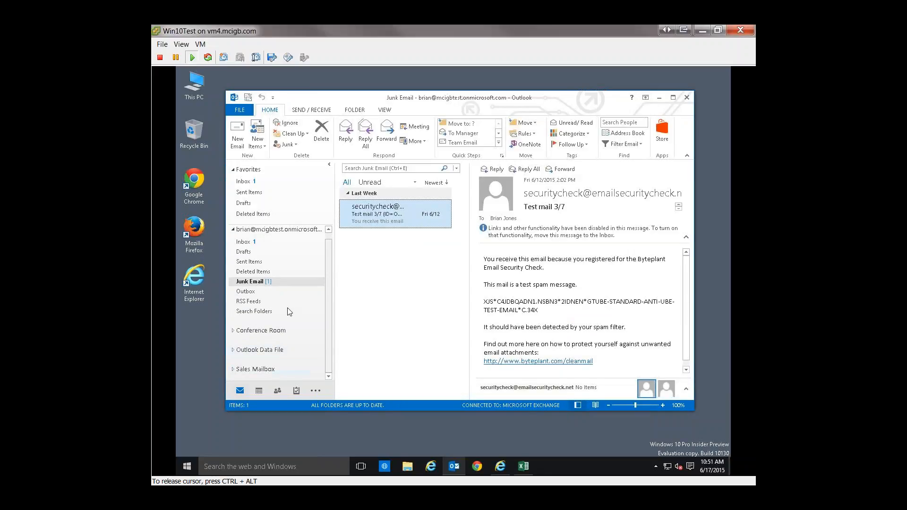
{"action": "scroll", "coordinate": [327, 302], "scroll_direction": "up", "scroll_amount": 1}
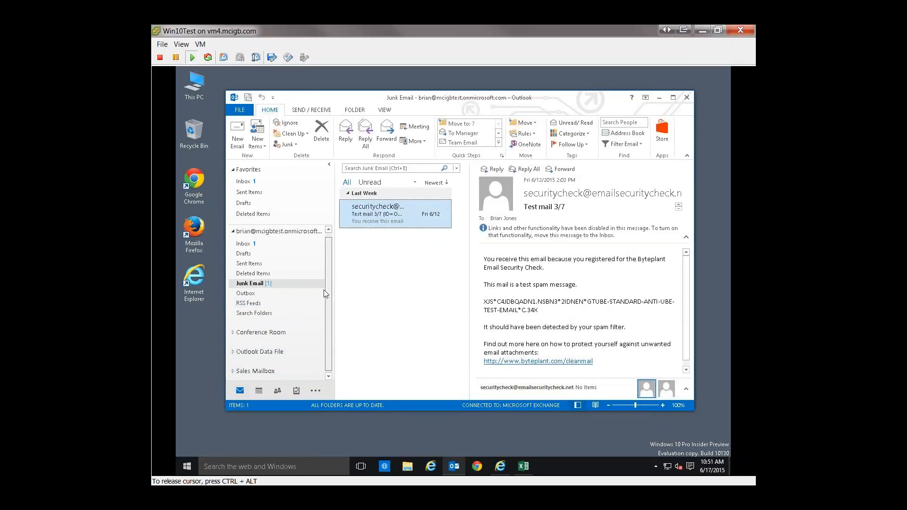
{"action": "left_click", "coordinate": [316, 391]}
{"action": "left_click", "coordinate": [351, 418]}
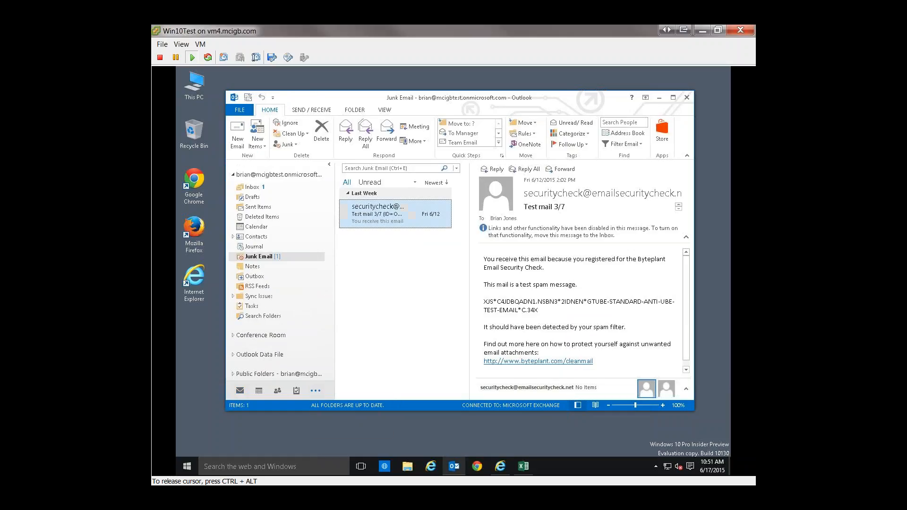
Step: Expand All Public Folders and the Public Folder beneath it, and show the contents of the Company Information folder
{"action": "scroll", "coordinate": [254, 381], "scroll_direction": "down", "scroll_amount": 1}
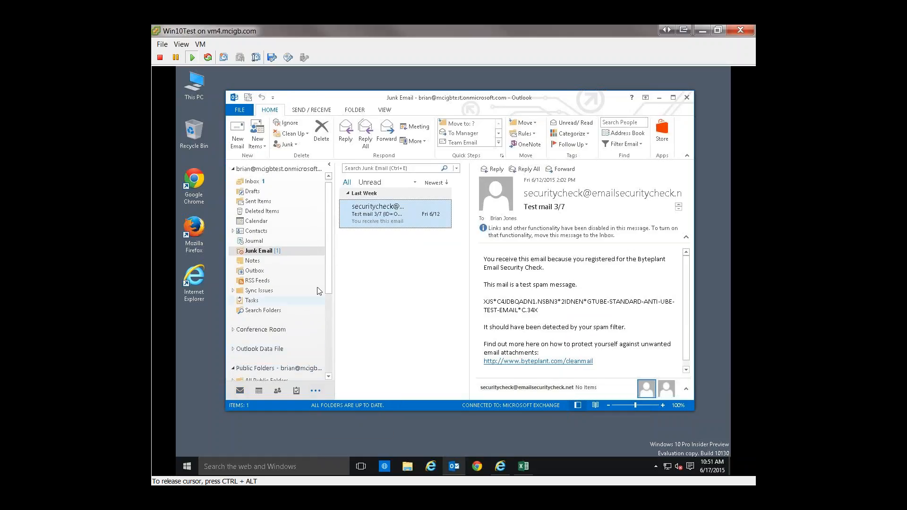
{"action": "scroll", "coordinate": [327, 279], "scroll_direction": "down", "scroll_amount": 5}
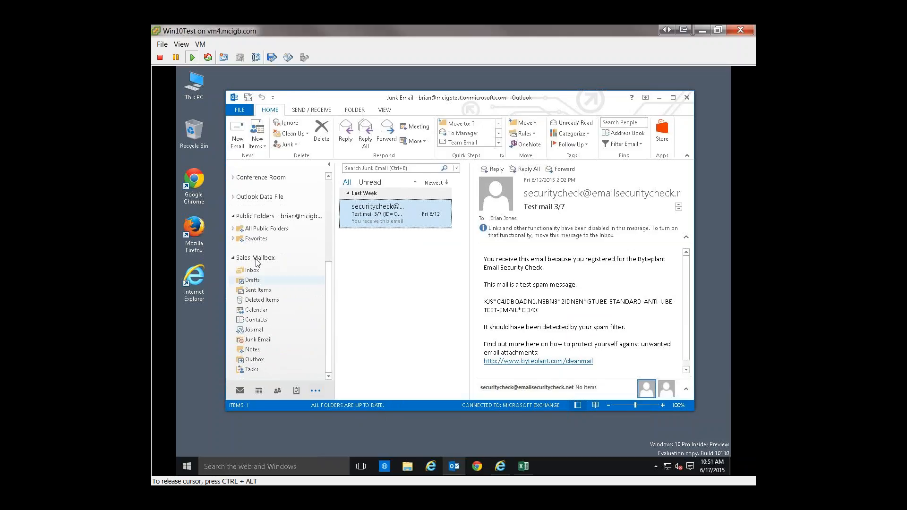
{"action": "left_click", "coordinate": [233, 229]}
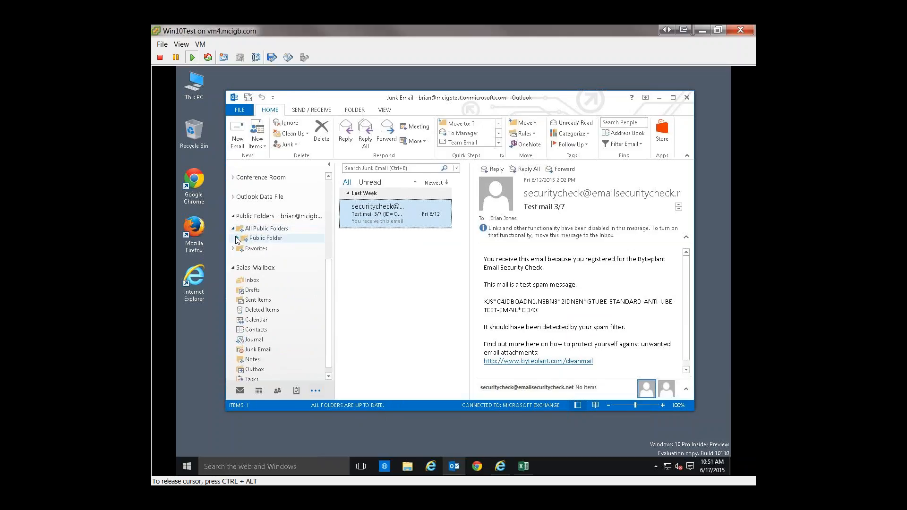
{"action": "left_click", "coordinate": [237, 239]}
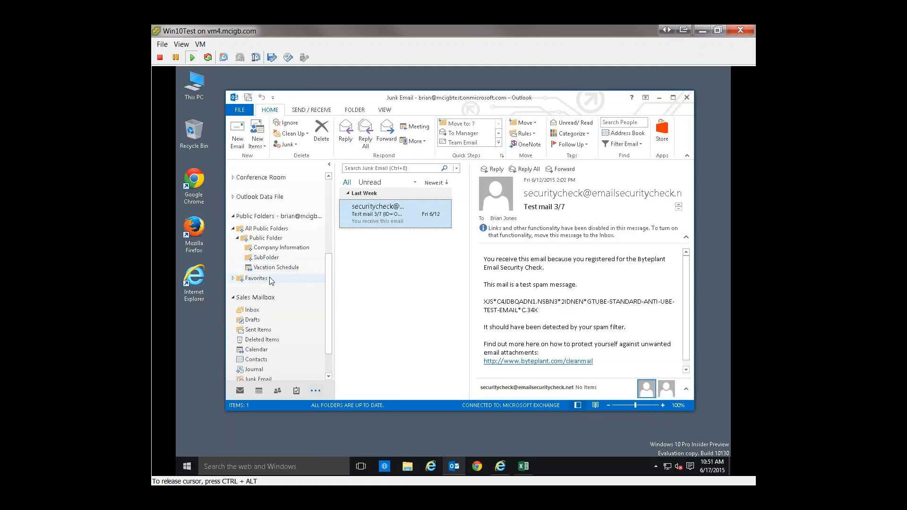
{"action": "left_click", "coordinate": [280, 250]}
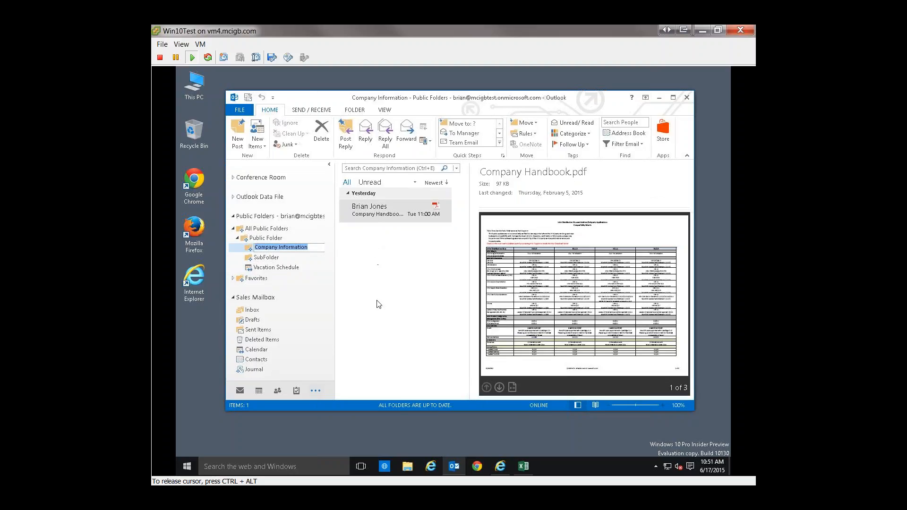
{"action": "left_click", "coordinate": [313, 284]}
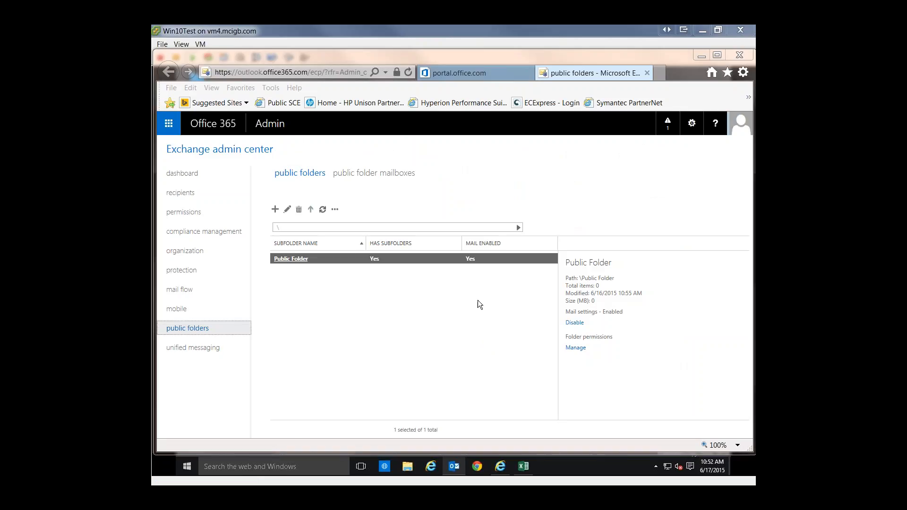
Step: Switch to the Exchange admin center, browse the subfolders of Public Folder, and review the Company Information folder's permissions
{"action": "left_click", "coordinate": [293, 259]}
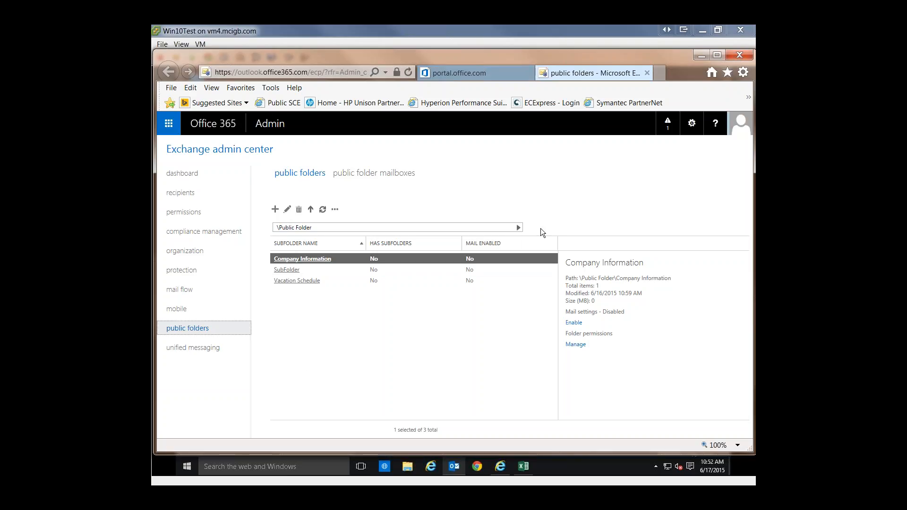
{"action": "left_click", "coordinate": [518, 227]}
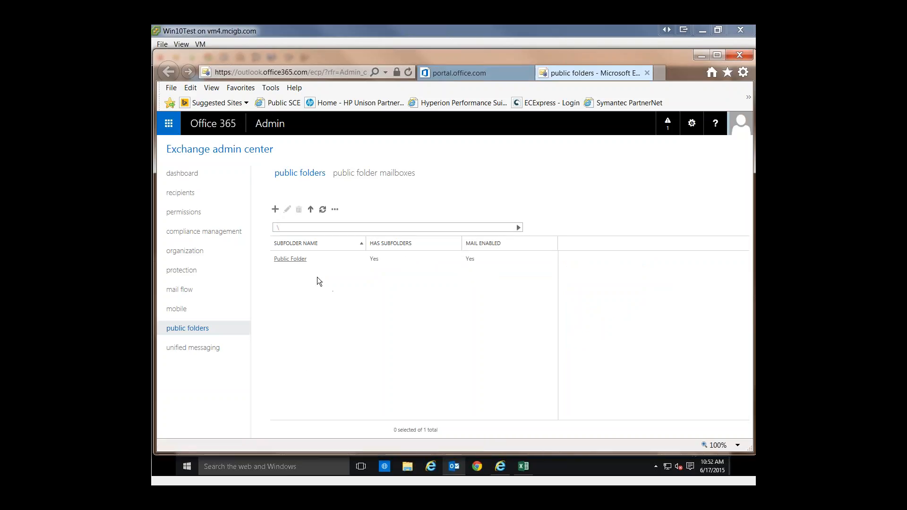
{"action": "left_click", "coordinate": [291, 259]}
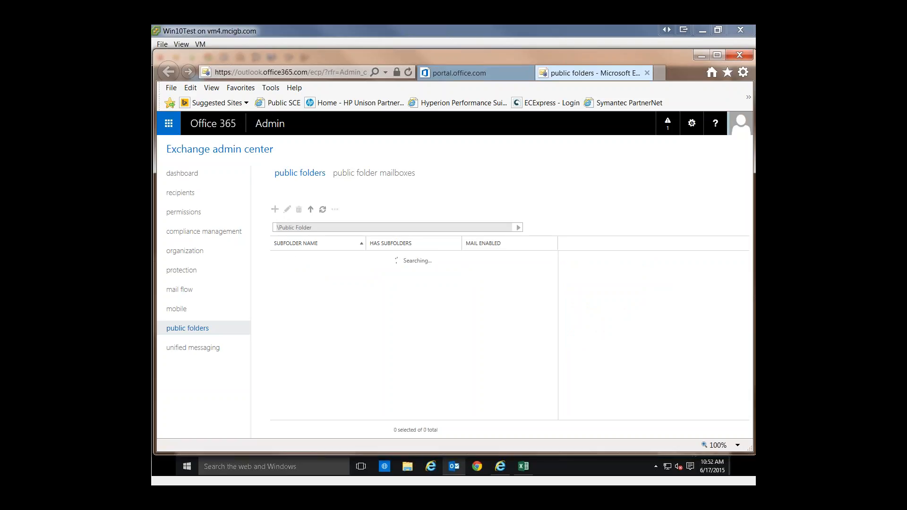
{"action": "left_click", "coordinate": [518, 227]}
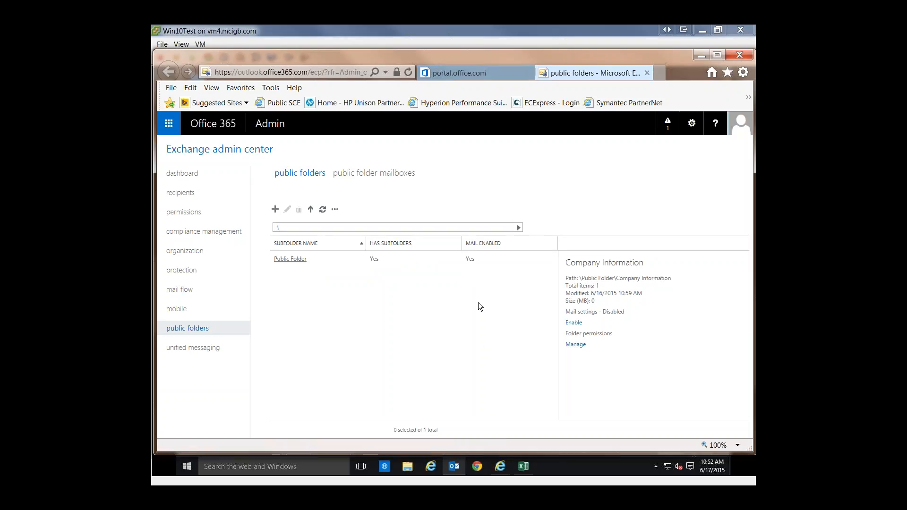
{"action": "left_click", "coordinate": [576, 345]}
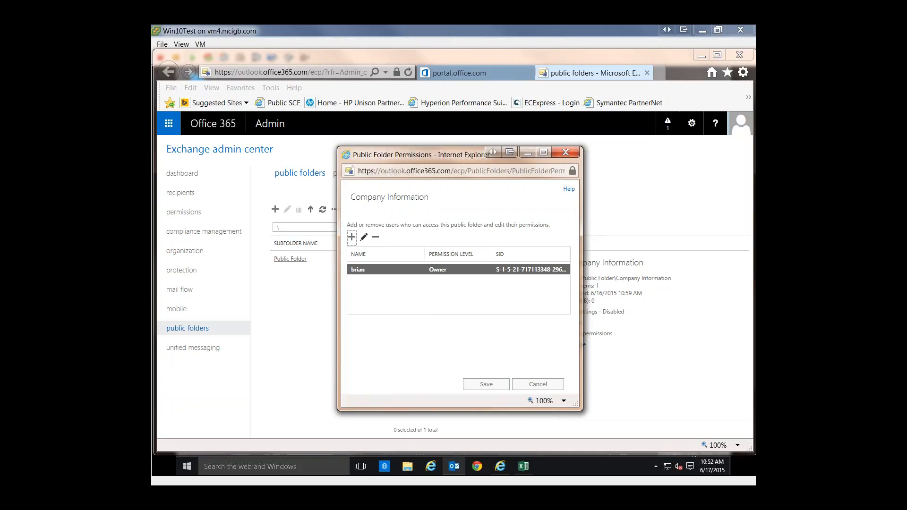
{"action": "left_click", "coordinate": [364, 236]}
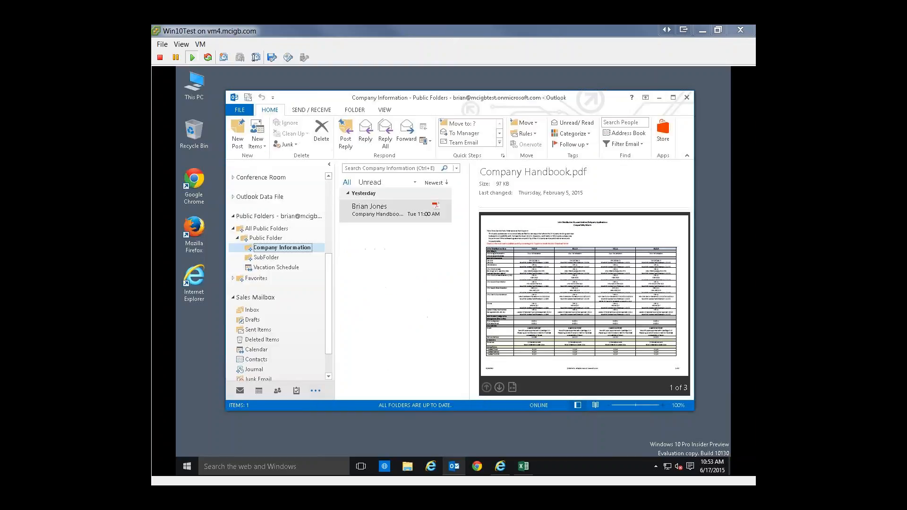
Step: In Outlook in the virtual machine, create a folder named Delivery containing Calendar Items inside Public Folder
{"action": "left_click", "coordinate": [265, 237]}
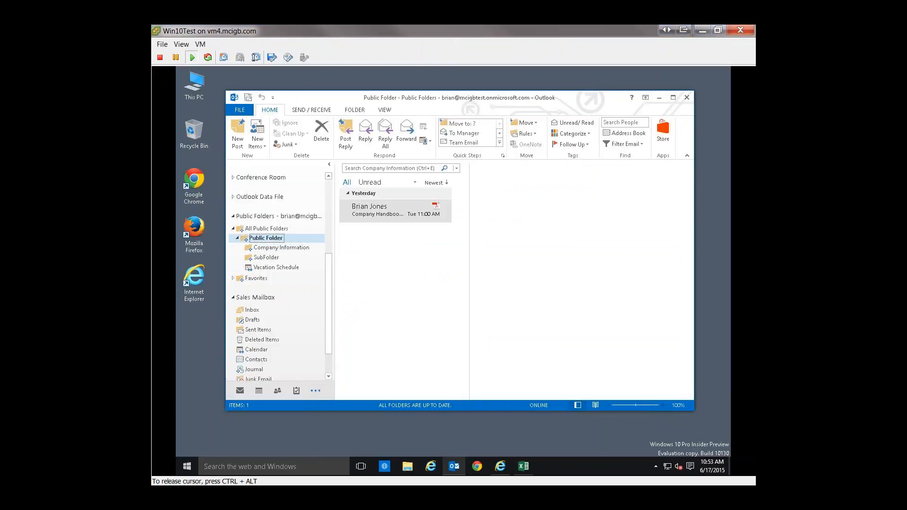
{"action": "right_click", "coordinate": [265, 240]}
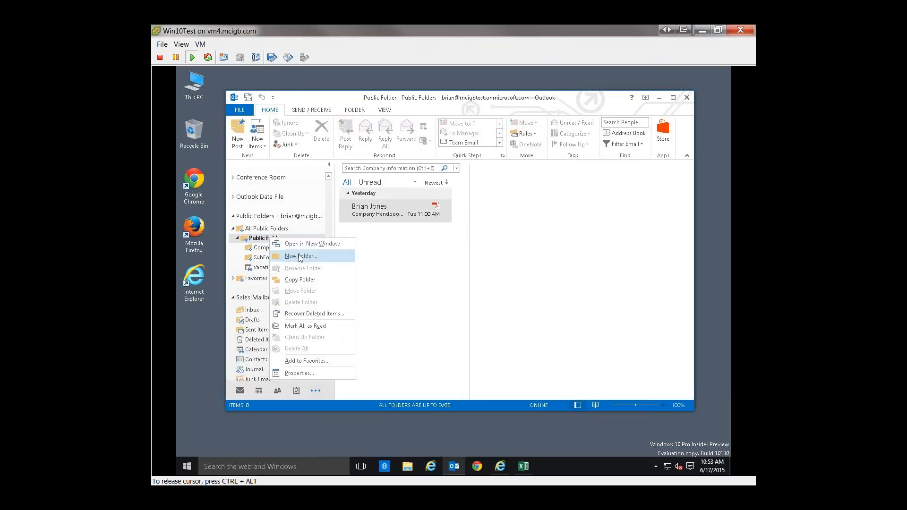
{"action": "left_click", "coordinate": [303, 257]}
{"action": "left_click", "coordinate": [494, 216]}
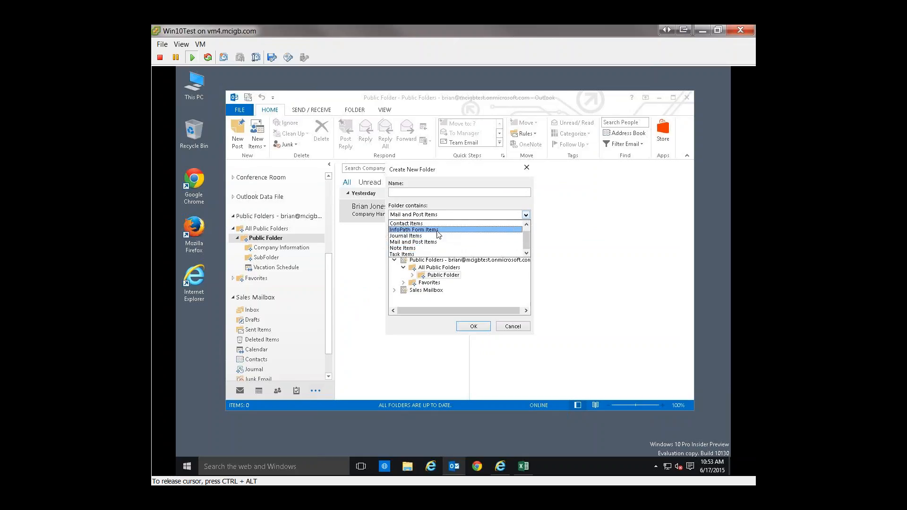
{"action": "scroll", "coordinate": [527, 241], "scroll_direction": "up", "scroll_amount": 1}
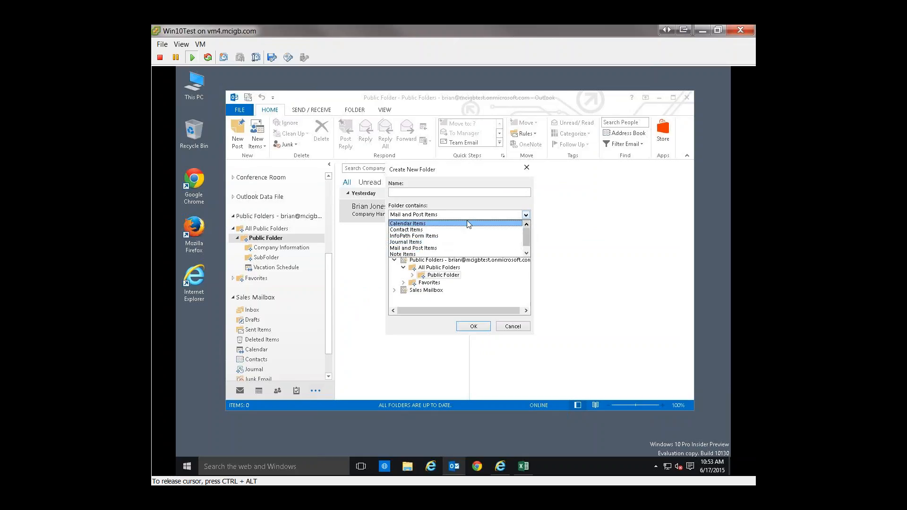
{"action": "left_click", "coordinate": [447, 225]}
{"action": "left_click", "coordinate": [413, 193]}
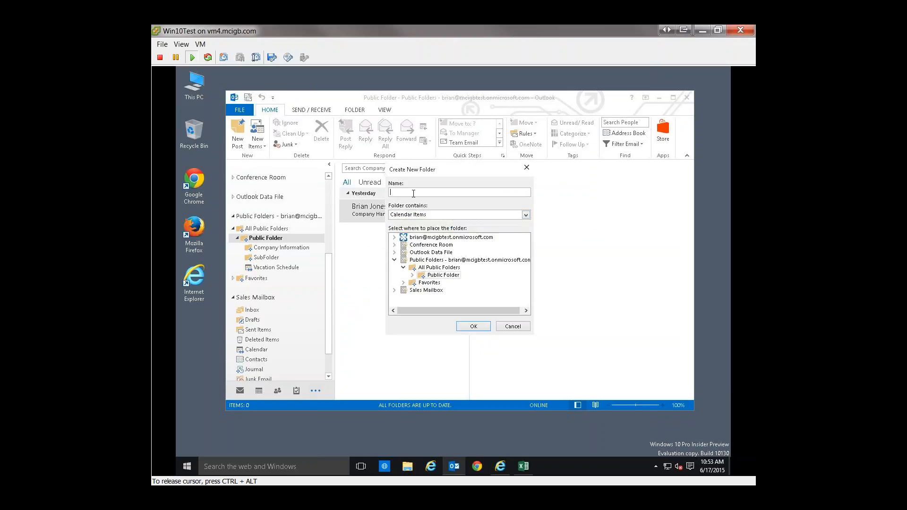
{"action": "type", "text": "Delivery"}
{"action": "left_click", "coordinate": [473, 326]}
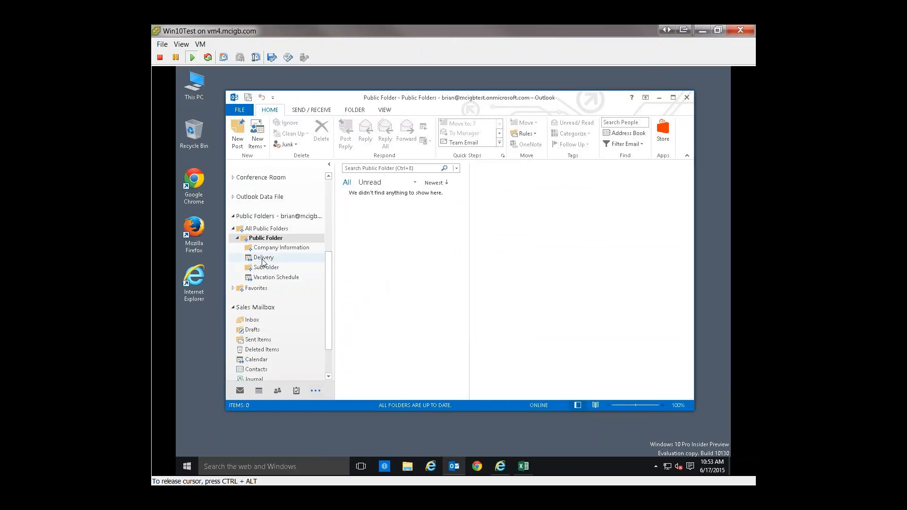
Step: Show the Delivery public folder as a calendar, and return to the mail view with the full folder list displayed
{"action": "left_click", "coordinate": [263, 259]}
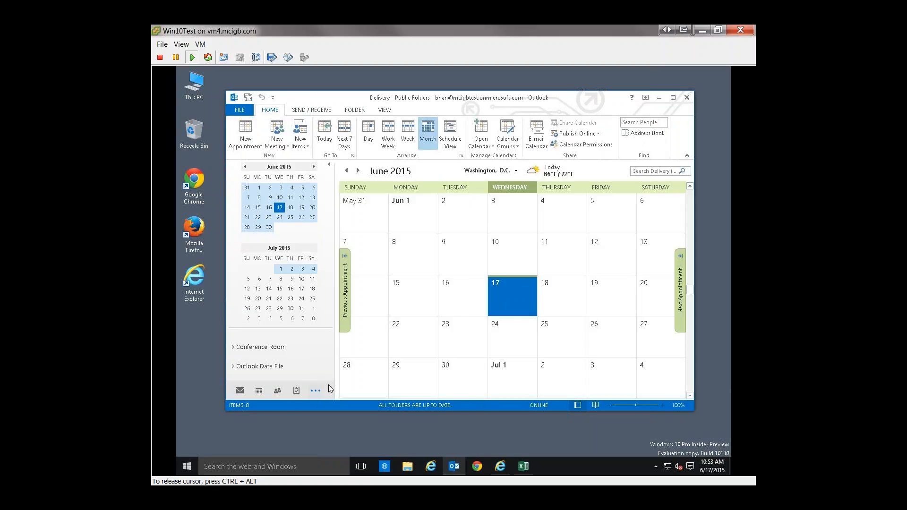
{"action": "left_click", "coordinate": [314, 391]}
{"action": "left_click", "coordinate": [317, 391]}
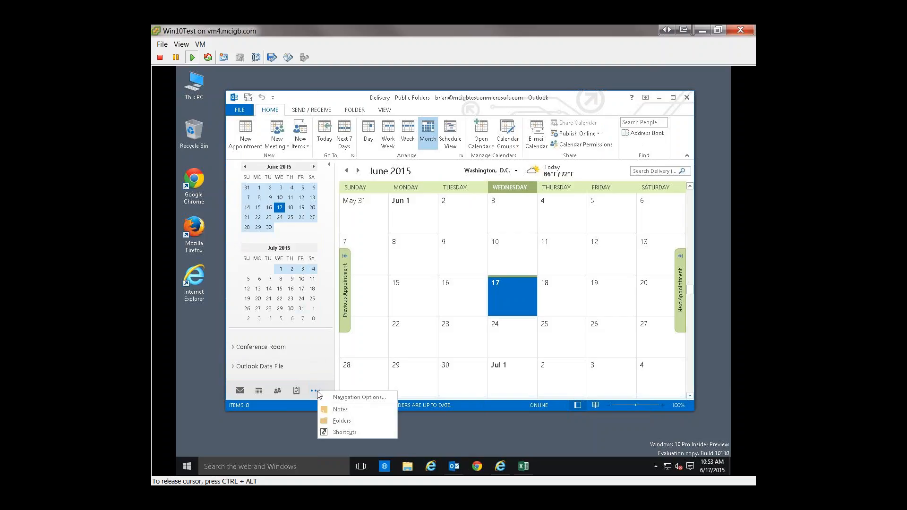
{"action": "left_click", "coordinate": [340, 421]}
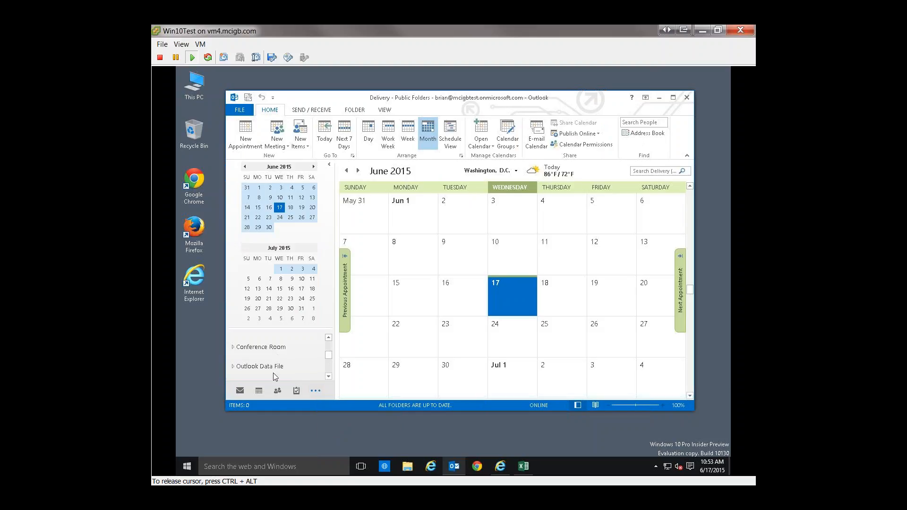
{"action": "left_click", "coordinate": [241, 392]}
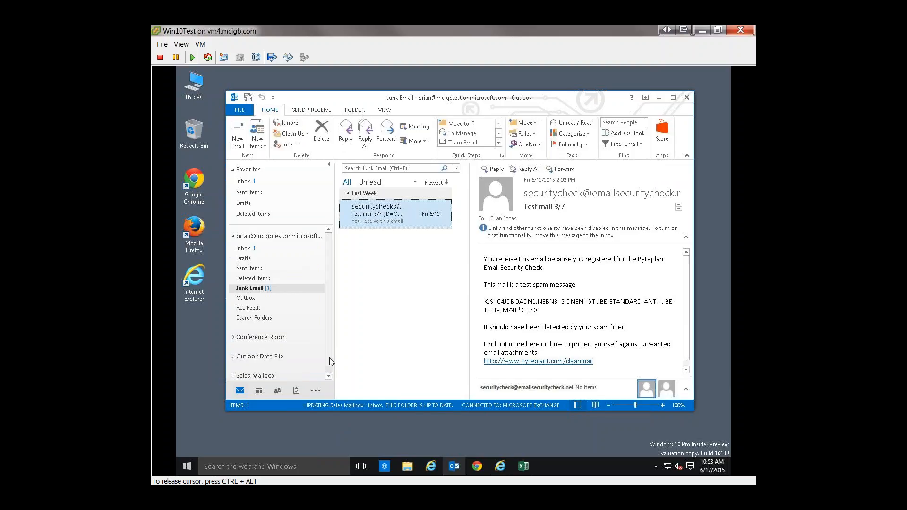
{"action": "left_click", "coordinate": [316, 391]}
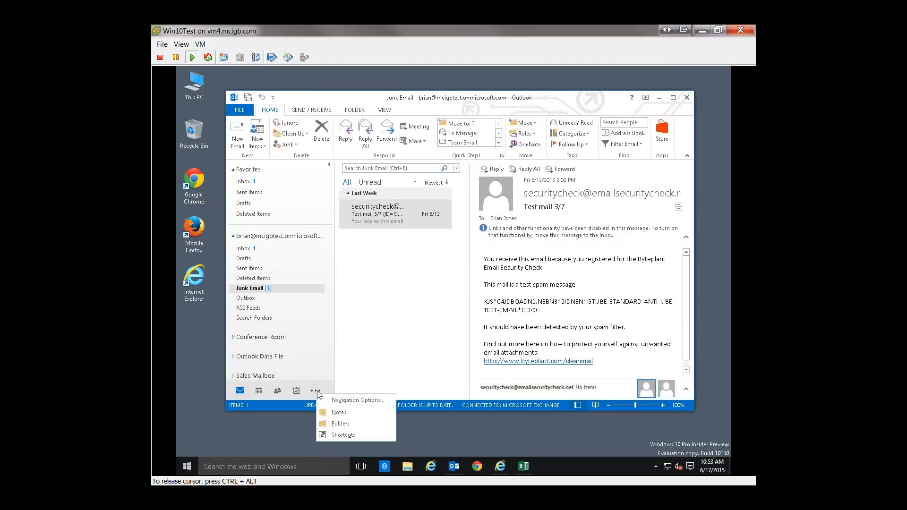
{"action": "left_click", "coordinate": [340, 424]}
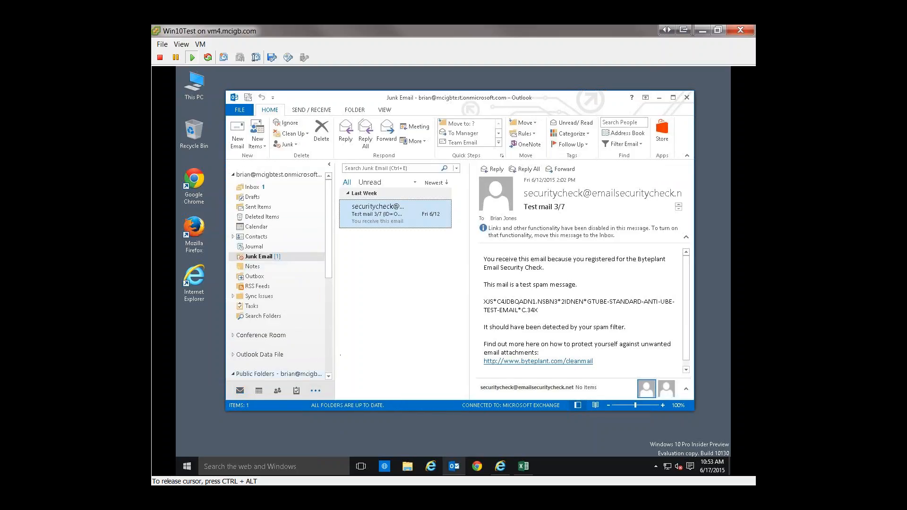
Step: Review the Delivery folder's permissions and the available permission levels for Default, and close its properties without saving
{"action": "left_click", "coordinate": [328, 366]}
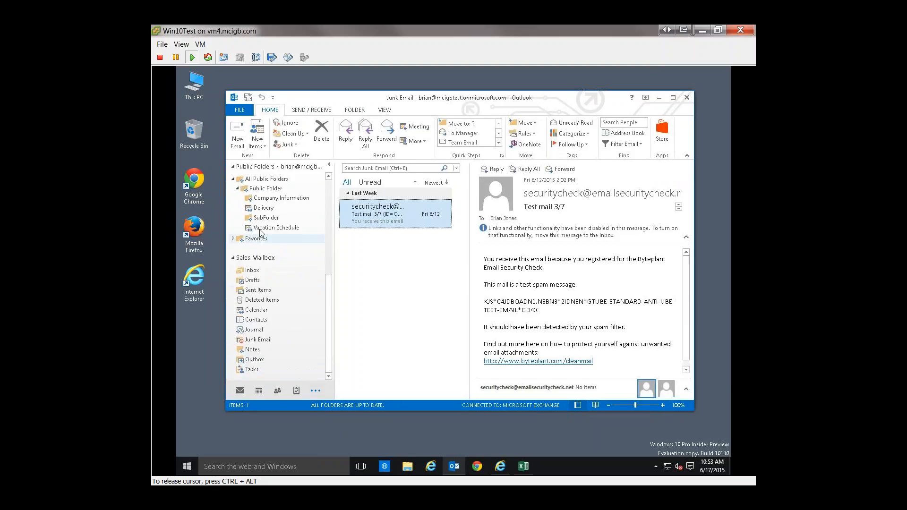
{"action": "right_click", "coordinate": [265, 209]}
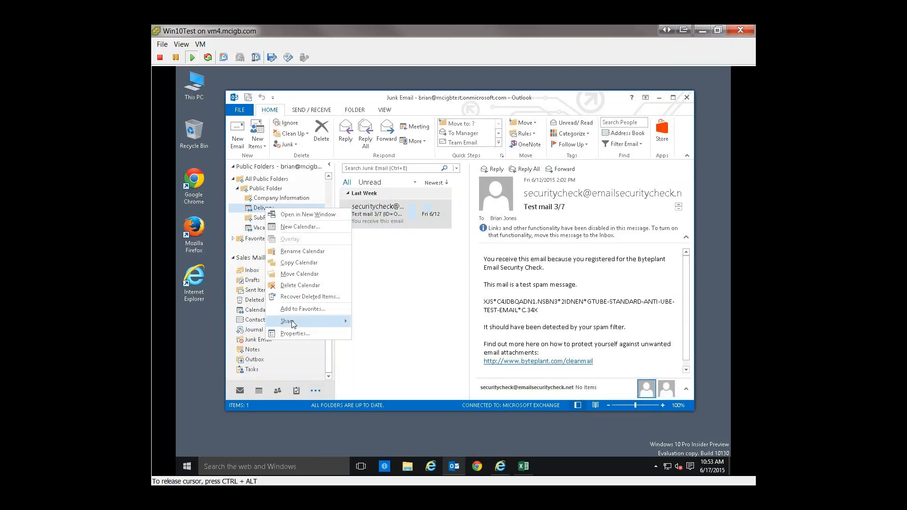
{"action": "left_click", "coordinate": [300, 334]}
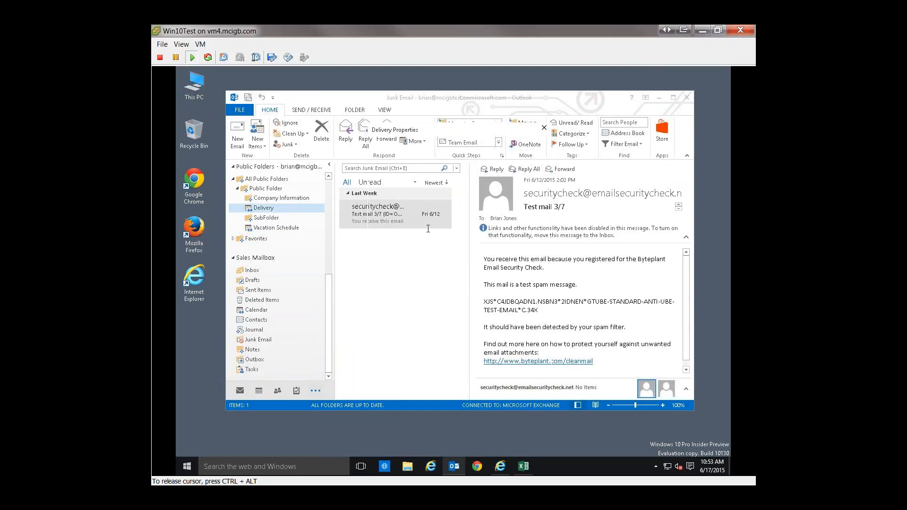
{"action": "left_click", "coordinate": [447, 145]}
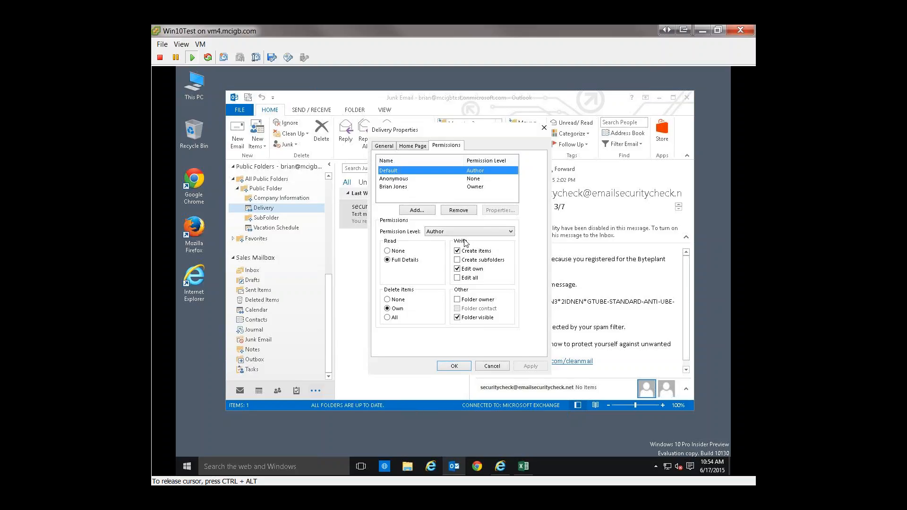
{"action": "left_click", "coordinate": [448, 232]}
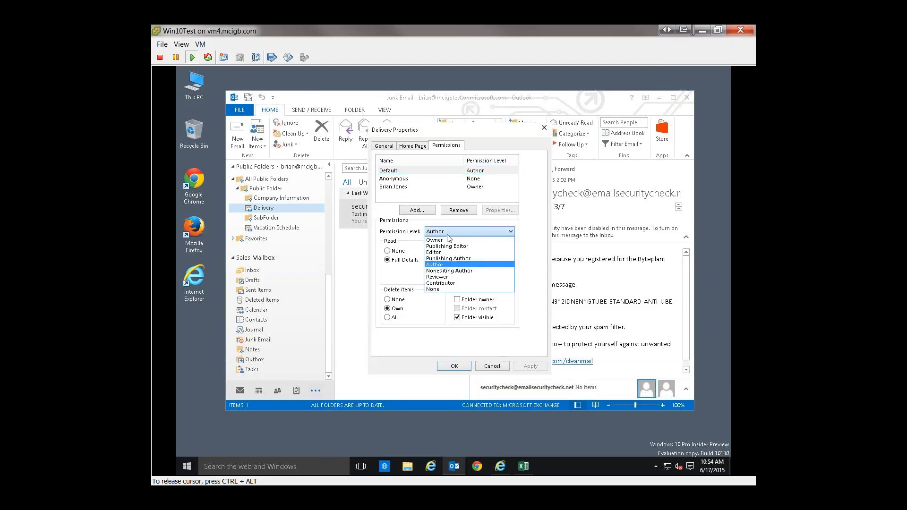
{"action": "left_click", "coordinate": [447, 236]}
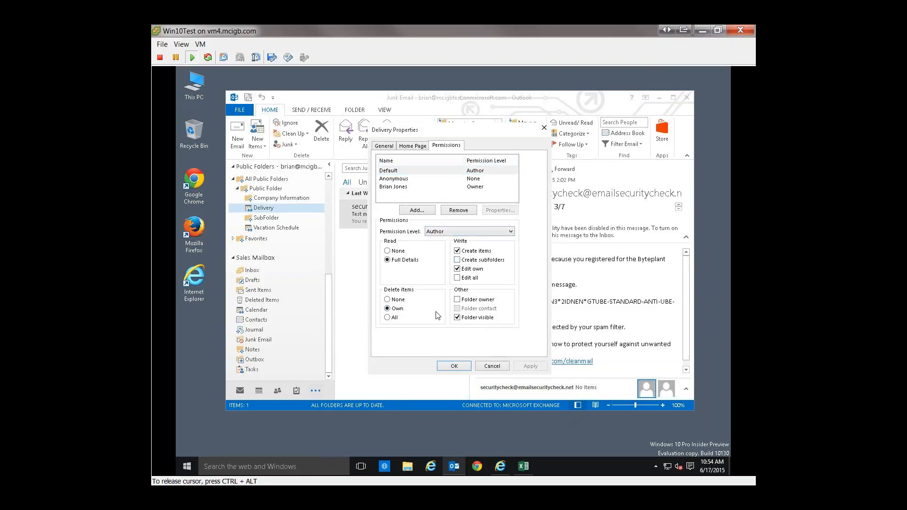
{"action": "left_click", "coordinate": [491, 366]}
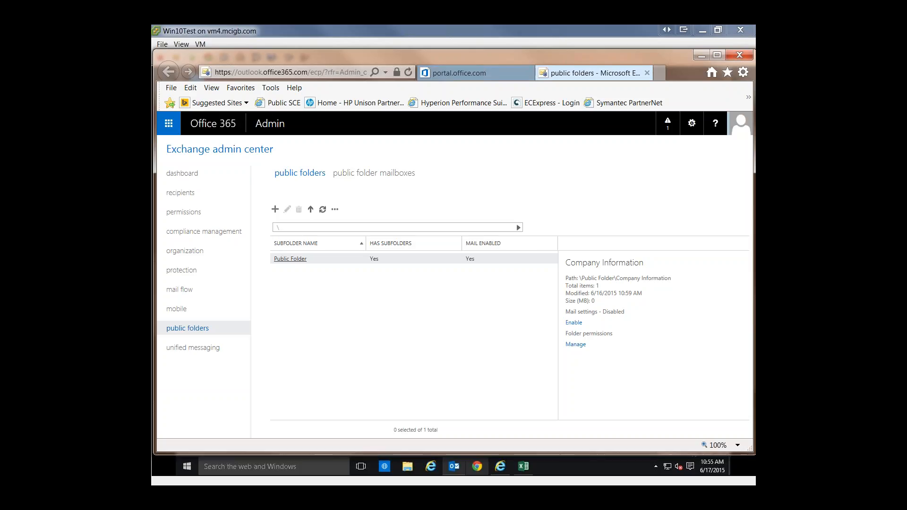
Step: Minimize the Exchange admin center and cancel the Company Information folder's permission dialogs without saving
{"action": "left_click", "coordinate": [701, 56]}
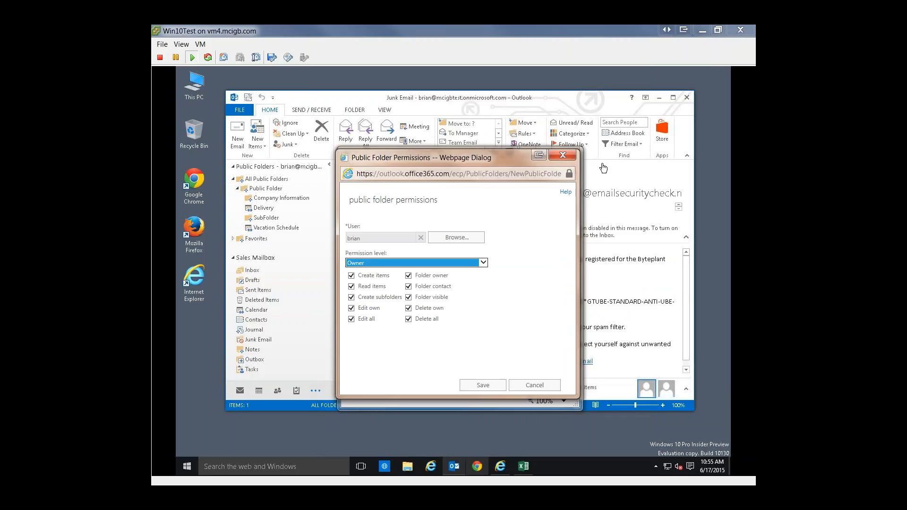
{"action": "left_click", "coordinate": [530, 385]}
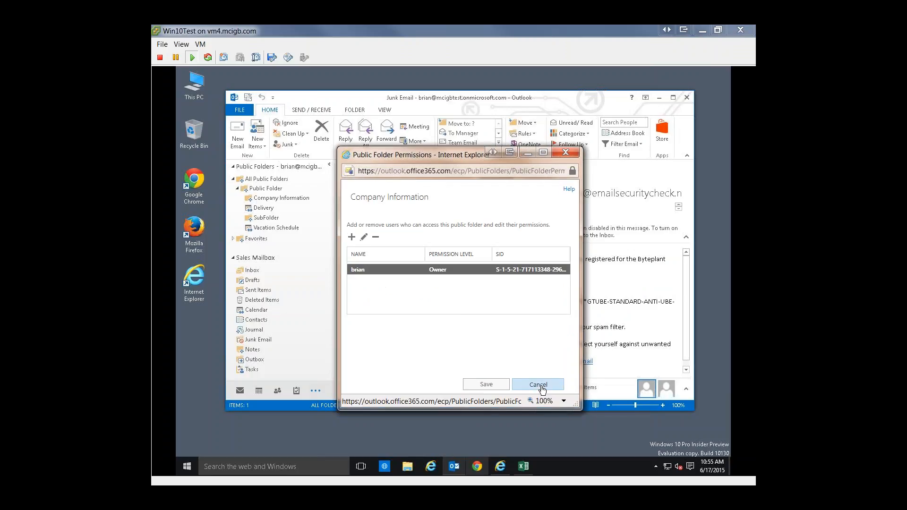
{"action": "left_click", "coordinate": [541, 386]}
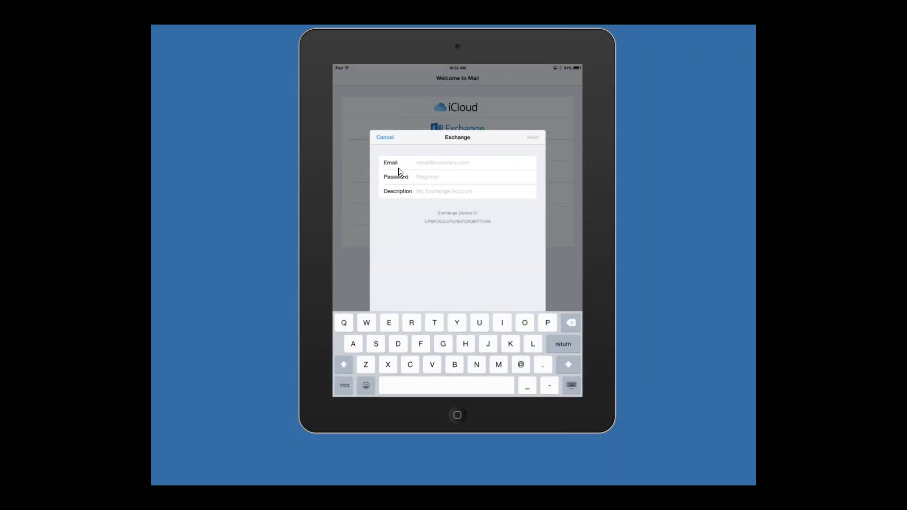
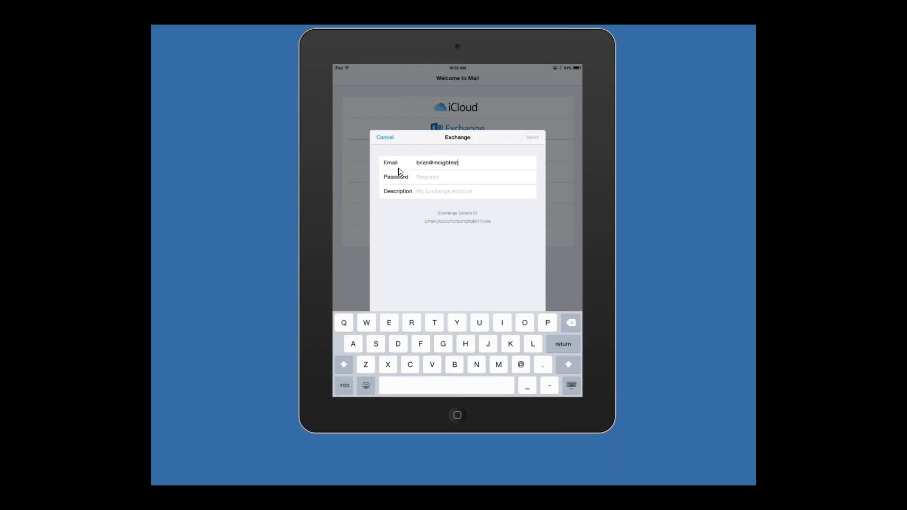
Step: On the iPad, enter the user's Office 365 email address for the new Exchange account in Mail
{"action": "key", "text": "Return"}
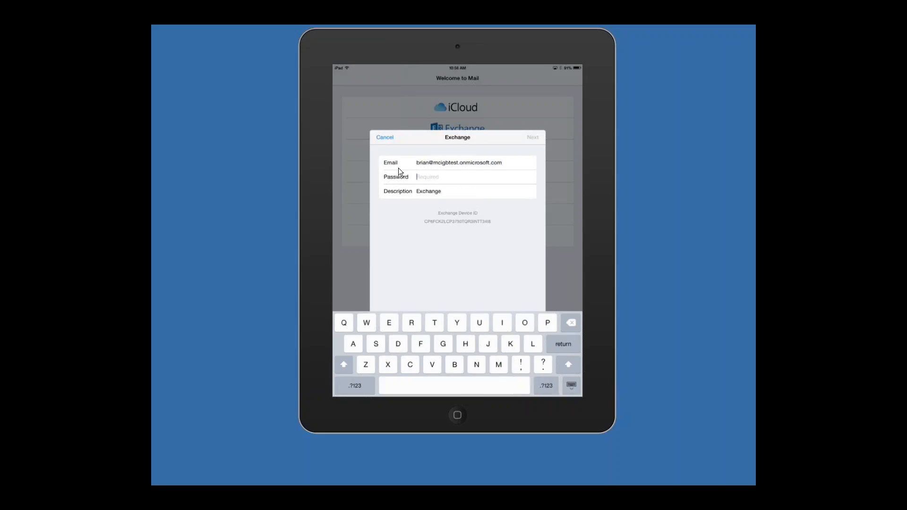
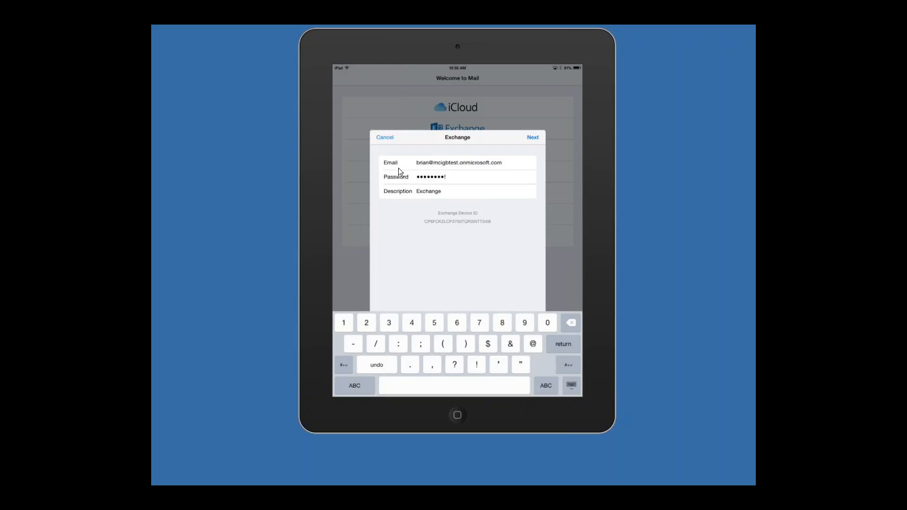
Step: Enter the Exchange account password, keep Exchange as the description, and submit the account details
{"action": "key", "text": "Return"}
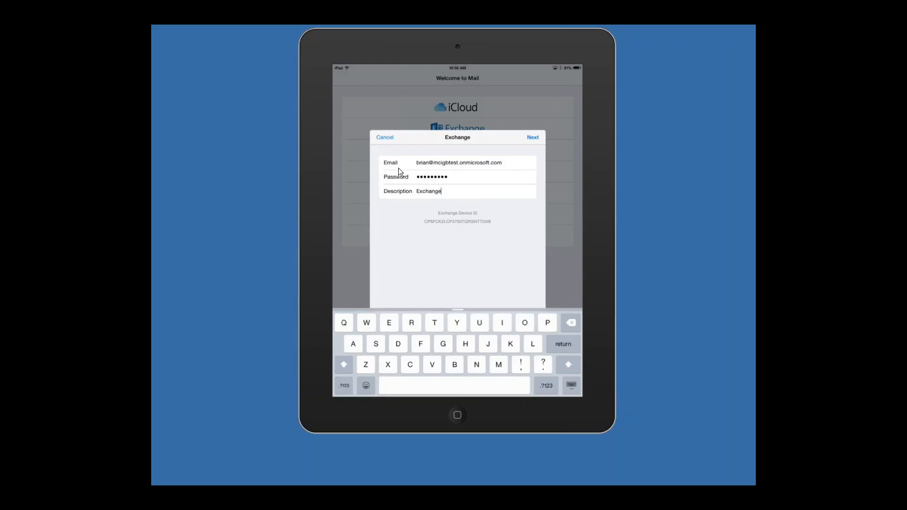
{"action": "key", "text": "Return"}
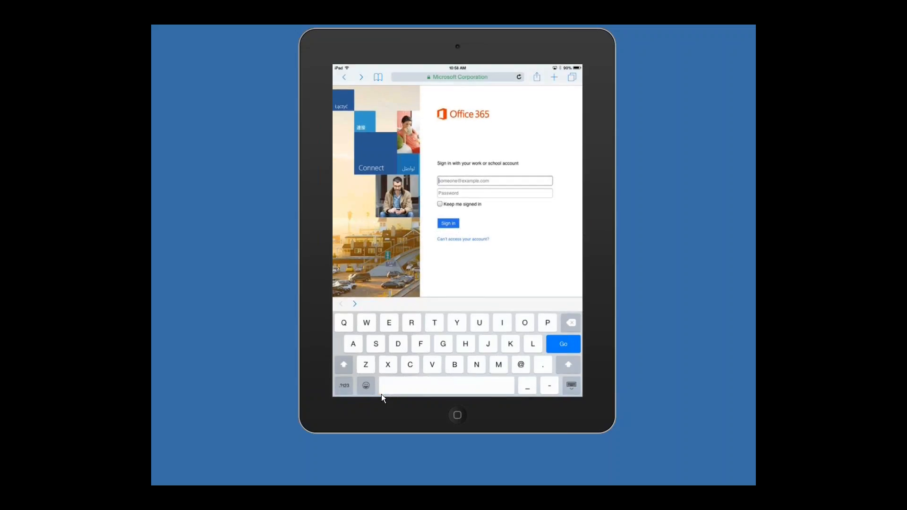
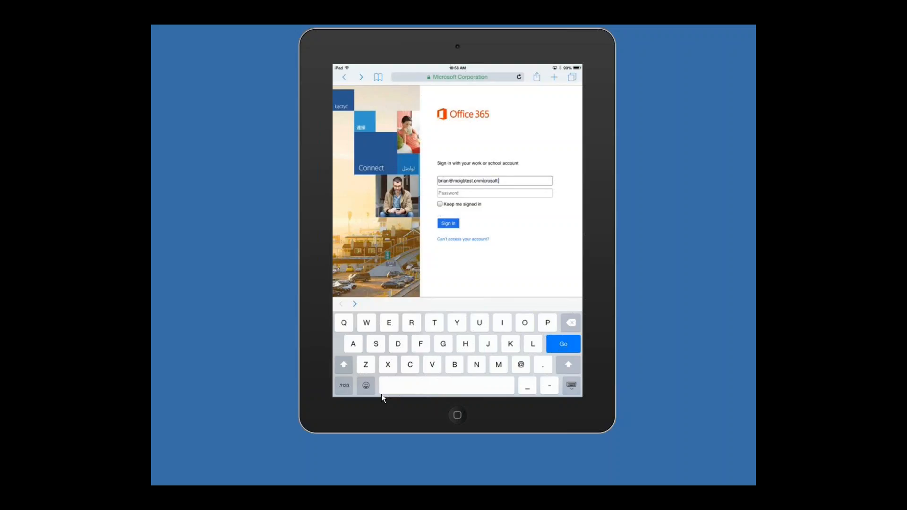
Step: In the iPad's web browser, enter the user's work email address on the Office 365 sign-in page
{"action": "key", "text": "Tab"}
Step: Enter the account password, sign in to the Office 365 portal, and view the iPad apps and Office Online tiles
{"action": "type", "text": "••••2"}
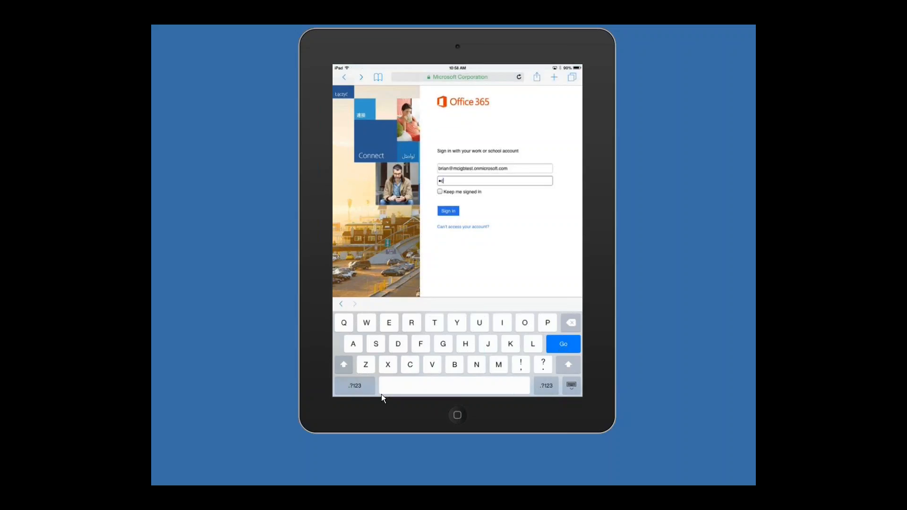
{"action": "type", "text": "•••"}
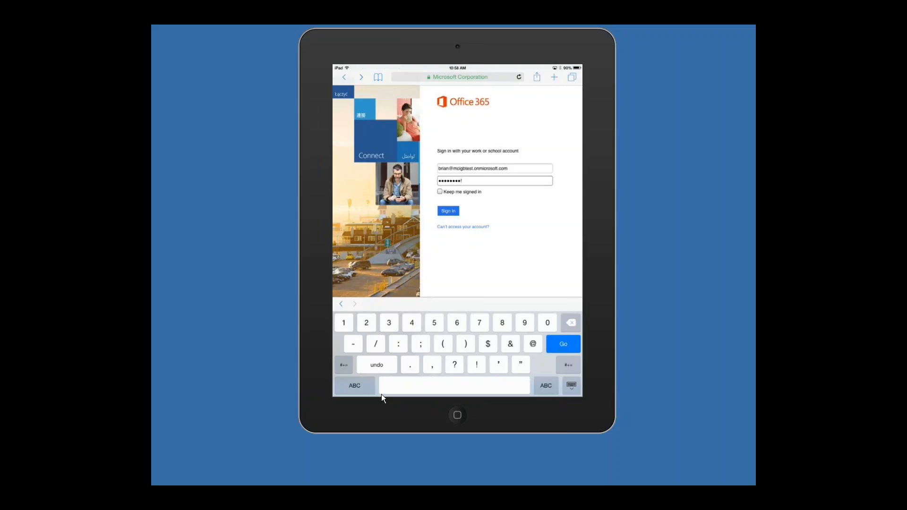
{"action": "key", "text": "Return"}
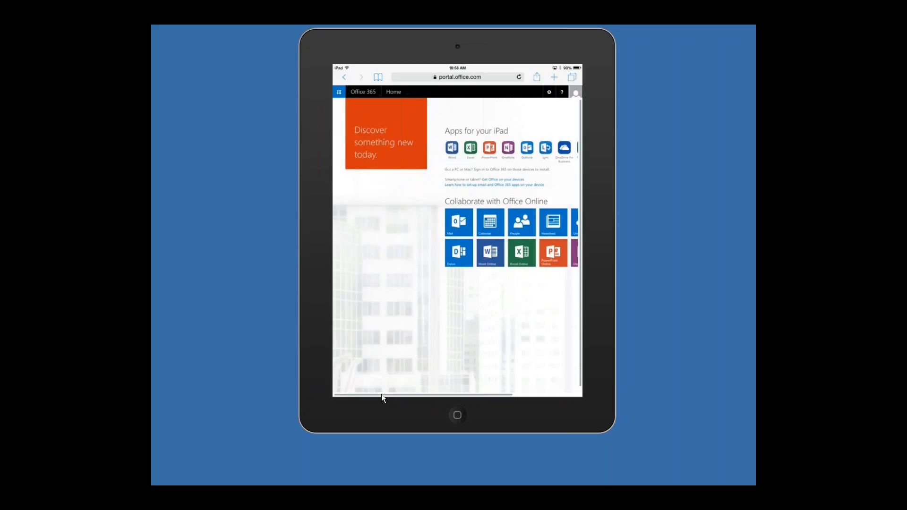
{"action": "scroll", "coordinate": [381, 394], "scroll_direction": "right", "scroll_amount": 2}
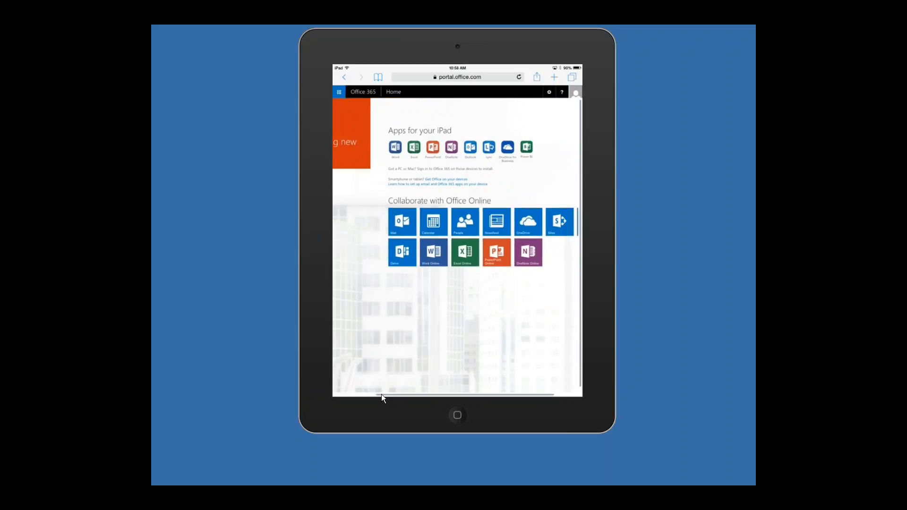
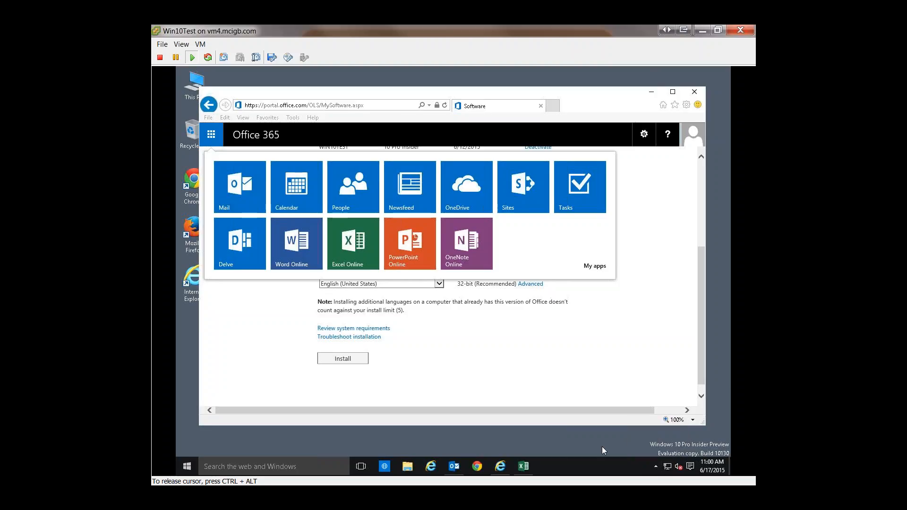
Step: Open OneDrive from This PC, start its setup to view the Microsoft account sign-in form, and close the setup without signing in
{"action": "left_click", "coordinate": [655, 465]}
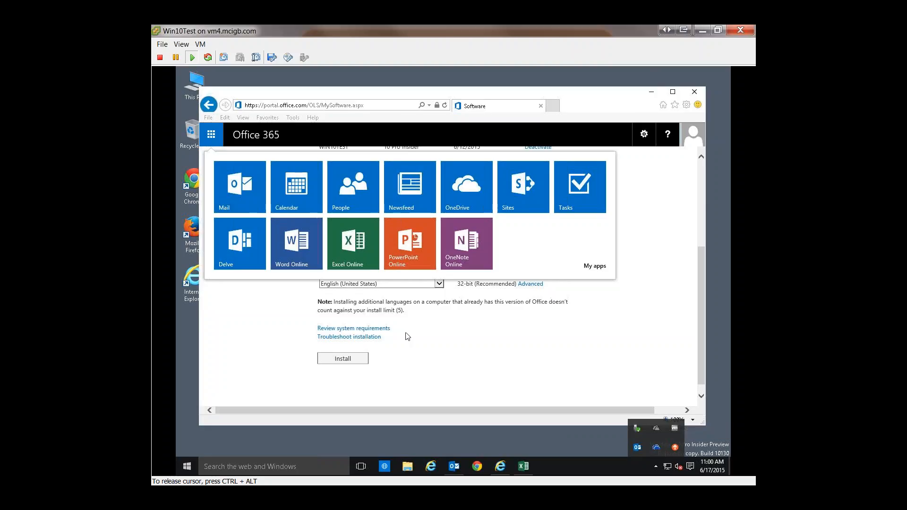
{"action": "double_click", "coordinate": [192, 89]}
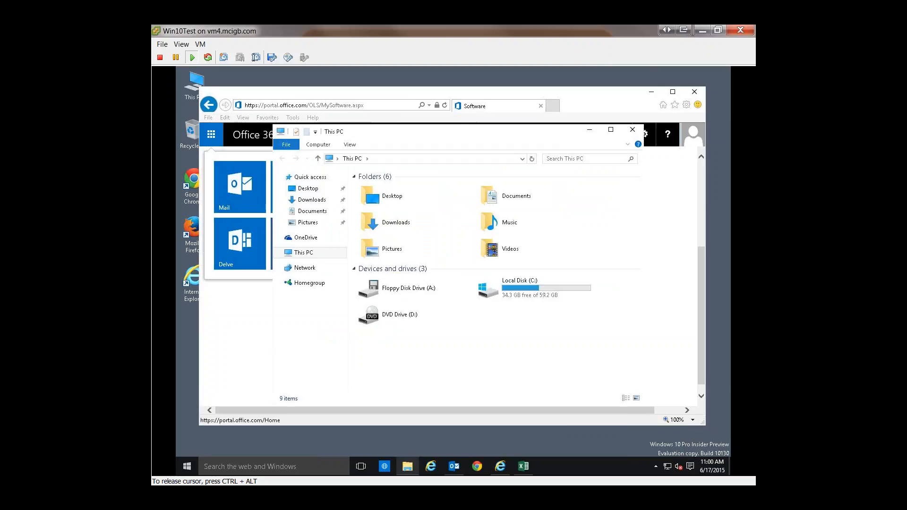
{"action": "left_click", "coordinate": [304, 237]}
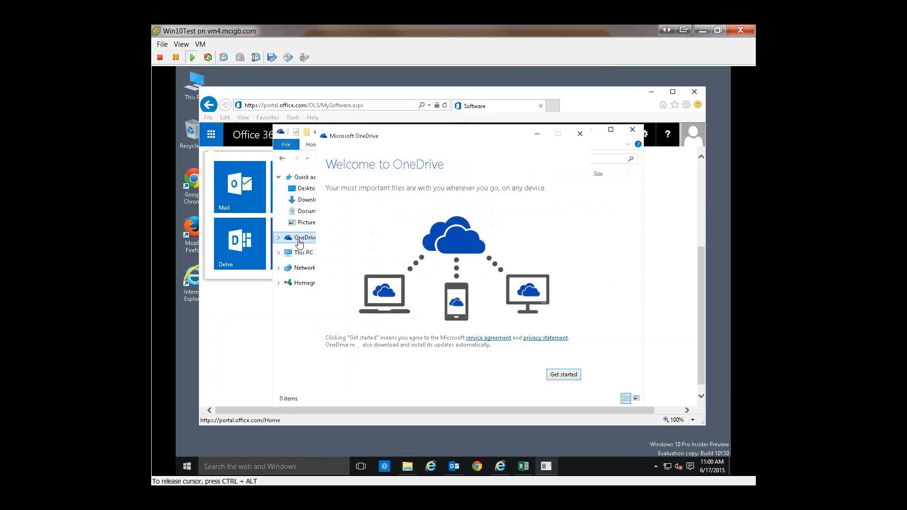
{"action": "left_click", "coordinate": [565, 376]}
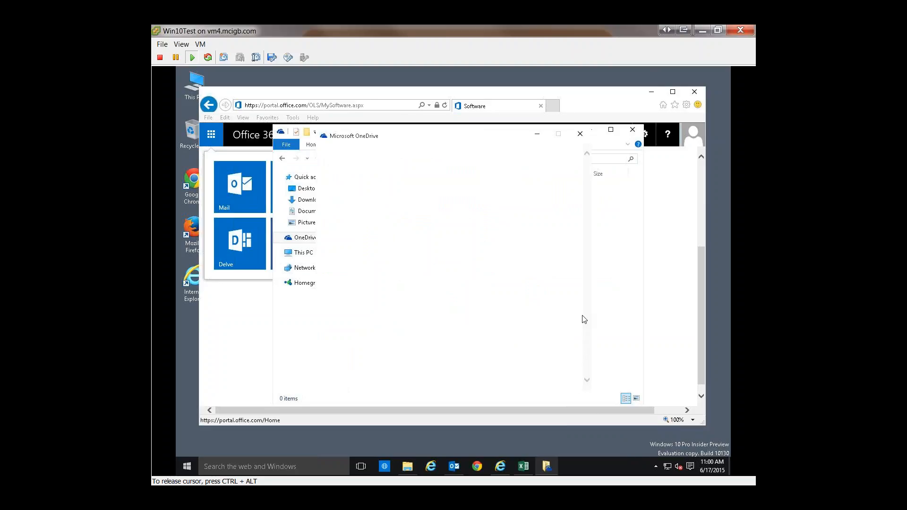
{"action": "left_click", "coordinate": [633, 288]}
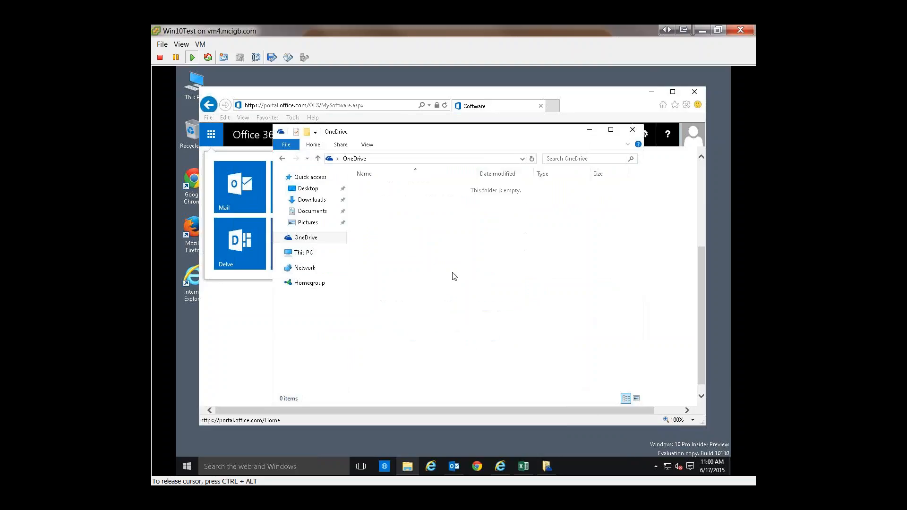
{"action": "left_click", "coordinate": [307, 237]}
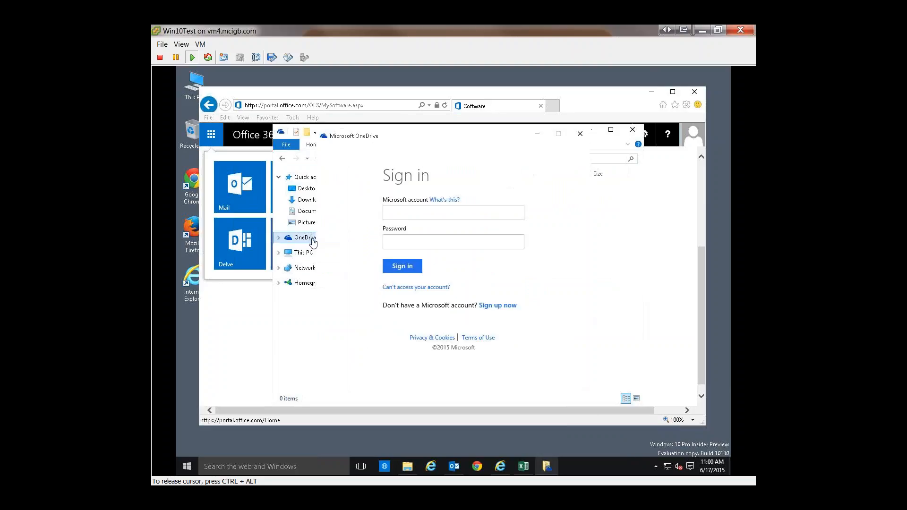
{"action": "left_click", "coordinate": [433, 212]}
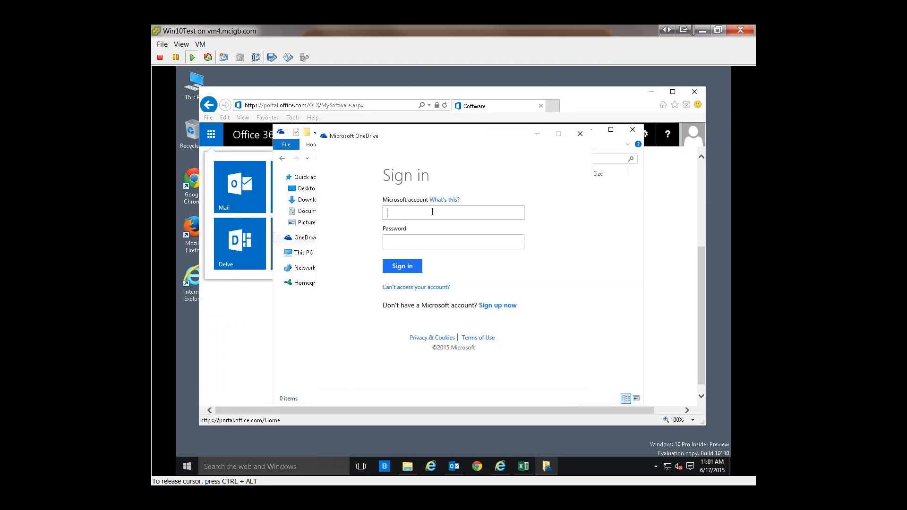
{"action": "left_click", "coordinate": [586, 137]}
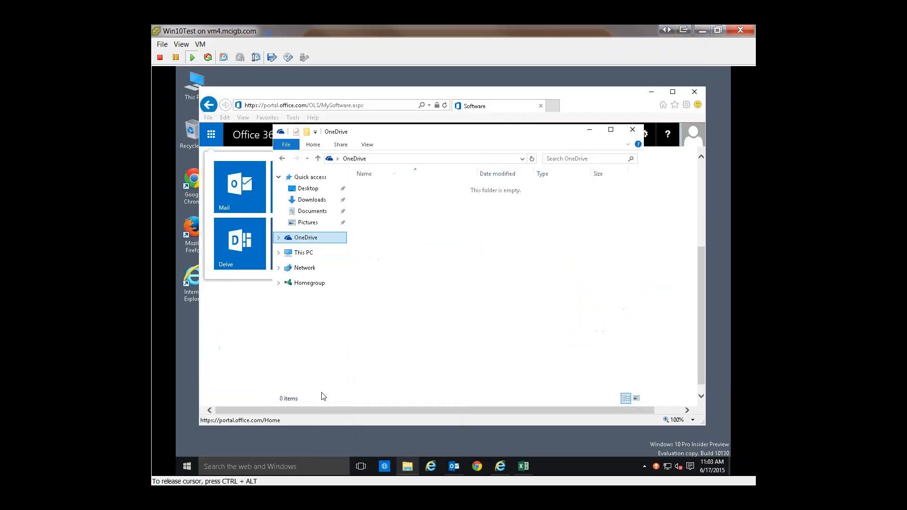
Step: Switch to Outlook, view the Sales Mailbox contacts and the account information page, and minimize Outlook
{"action": "left_click", "coordinate": [458, 470]}
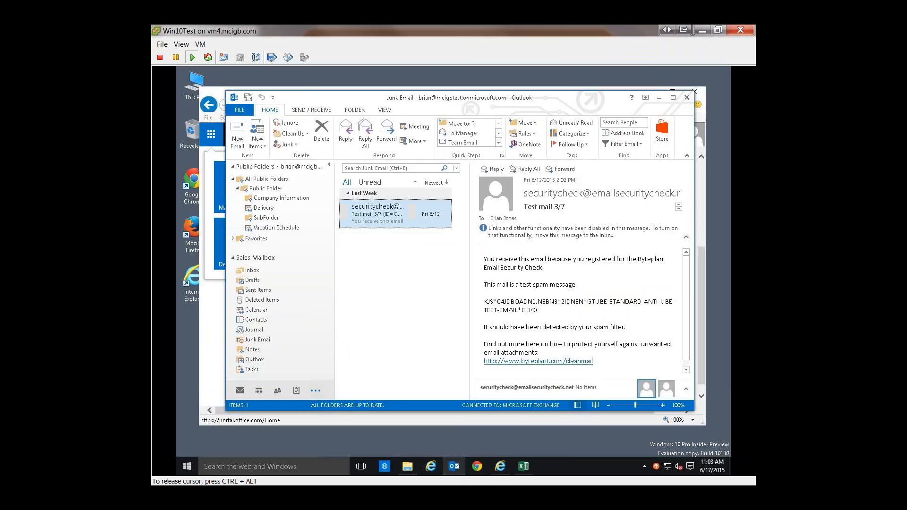
{"action": "left_click", "coordinate": [258, 320]}
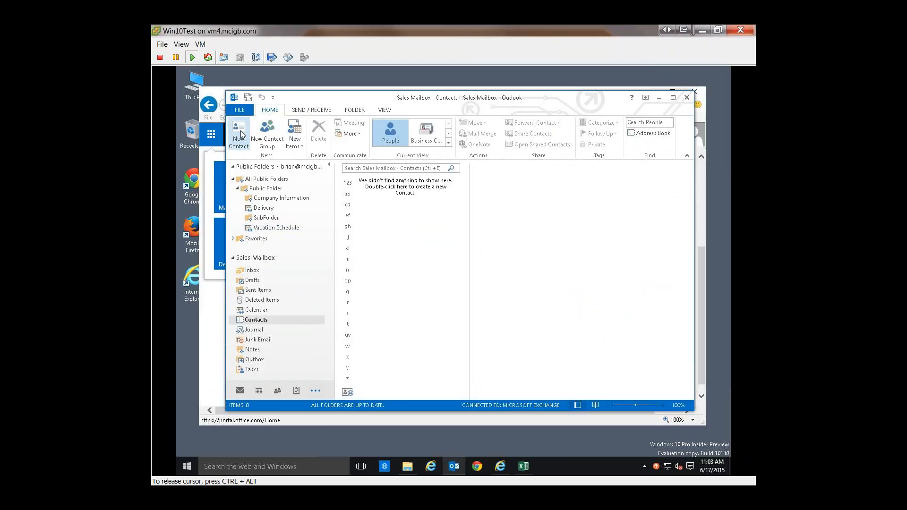
{"action": "left_click", "coordinate": [239, 110]}
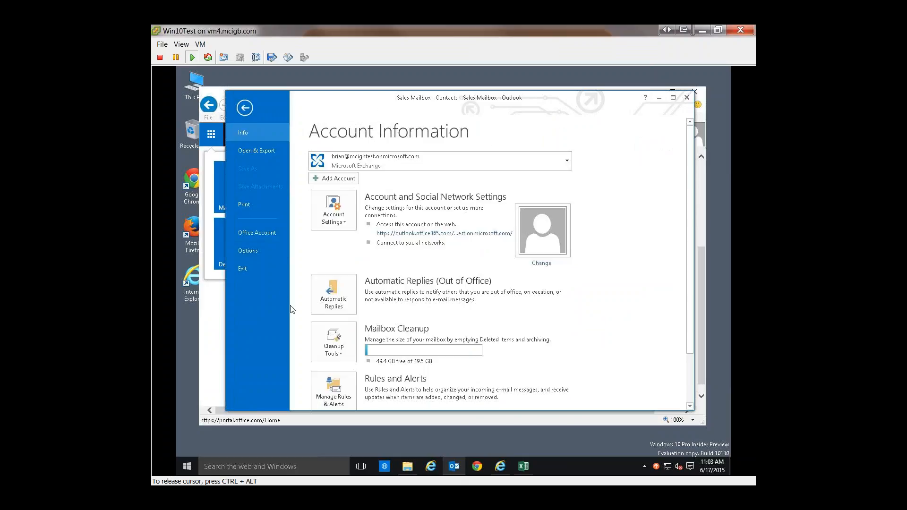
{"action": "left_click", "coordinate": [661, 96]}
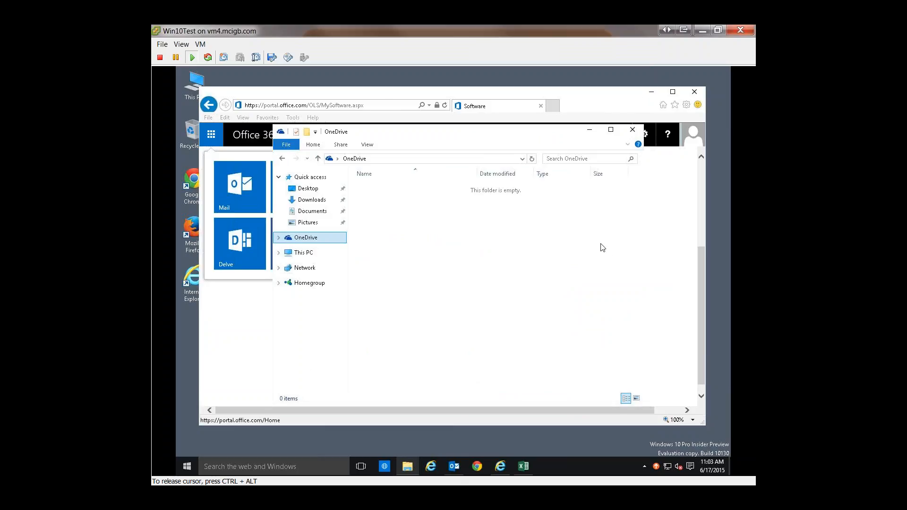
Step: Close the OneDrive folder window and dismiss the Office 365 app launcher on the Software page
{"action": "left_click", "coordinate": [633, 129]}
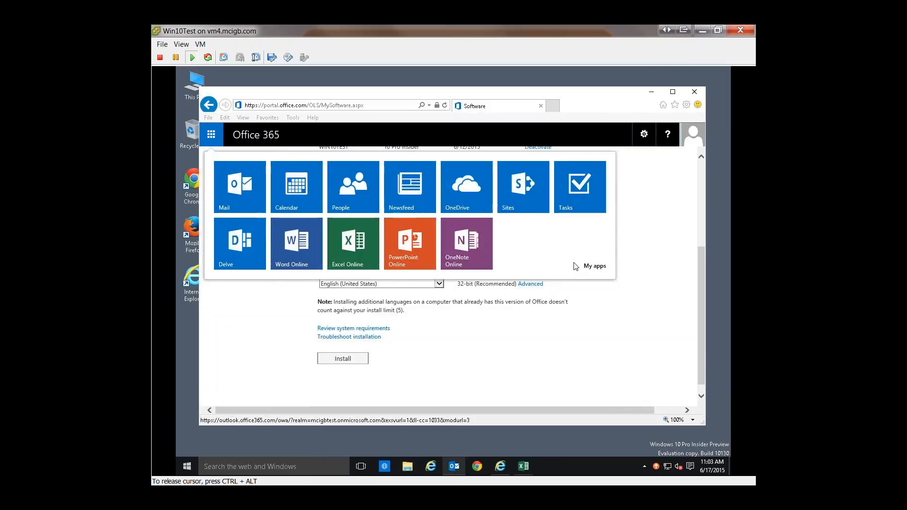
{"action": "left_click", "coordinate": [564, 357]}
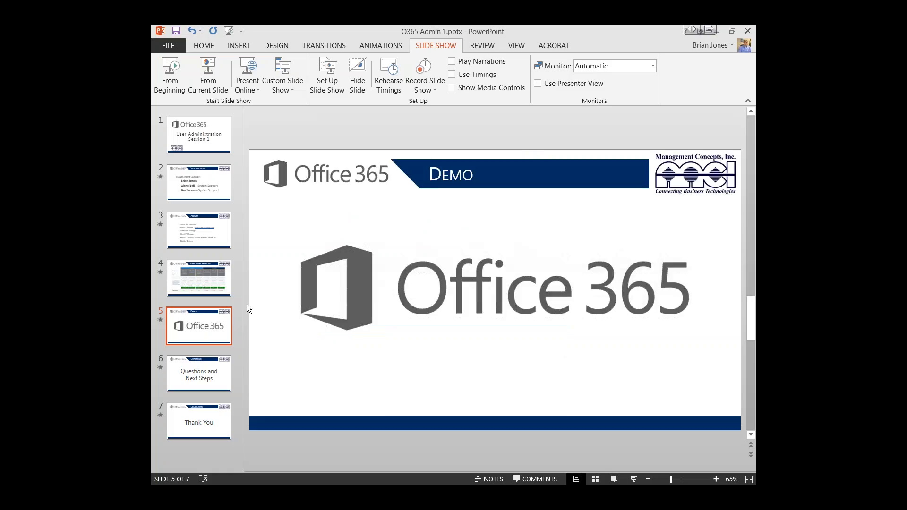
Step: Switch to the O365 Admin 1.pptx presentation in PowerPoint and select the "Questions and Next Steps" slide
{"action": "key", "text": "Page_Down"}
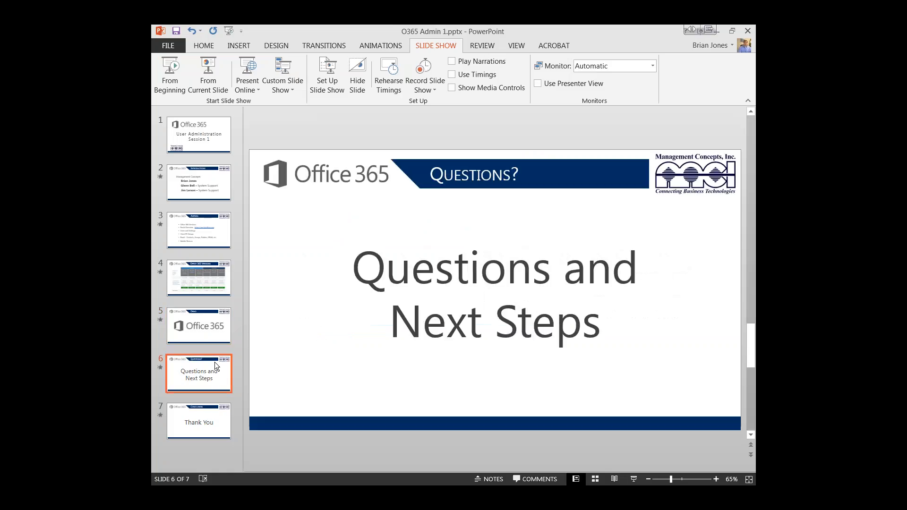
{"action": "key", "text": "Page_Down"}
{"action": "left_click", "coordinate": [216, 368]}
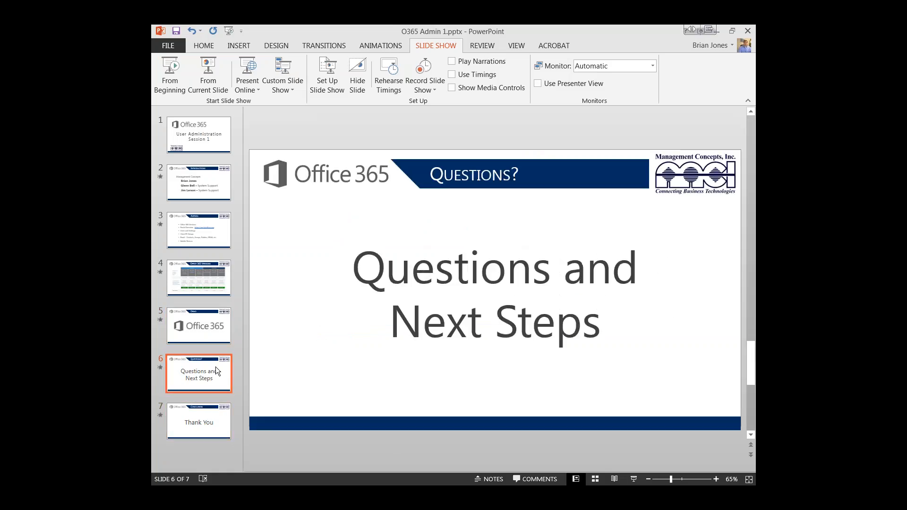